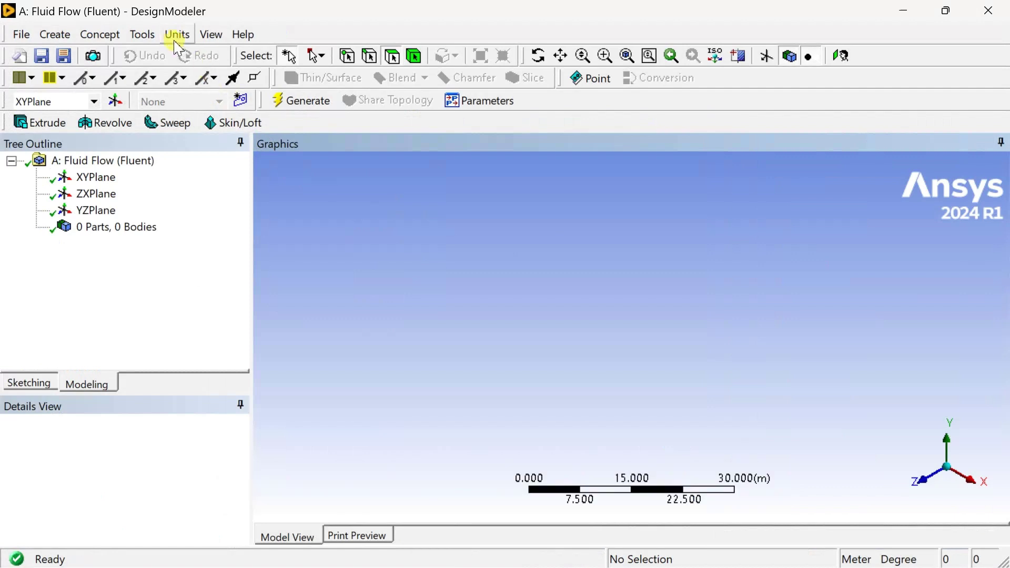
Step: Set the length unit to millimetres and open XYPlane for sketching in a face-on view
left_click(177, 35)
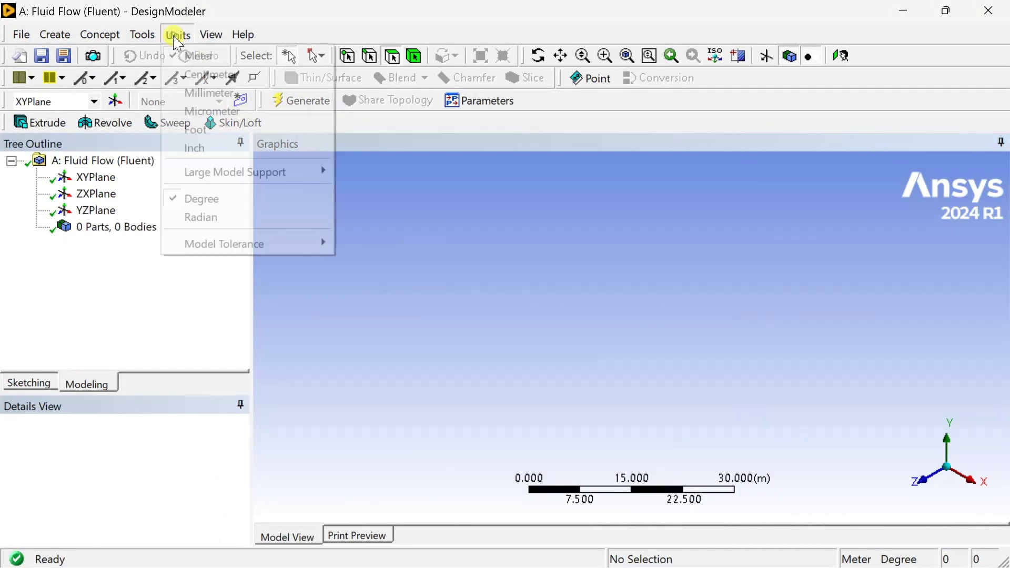
left_click(221, 95)
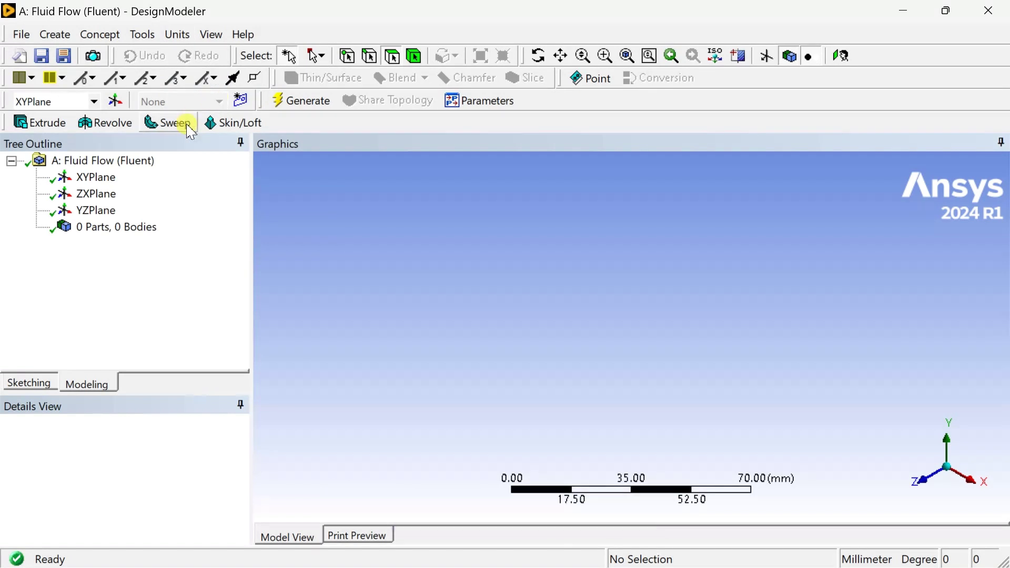
left_click(105, 182)
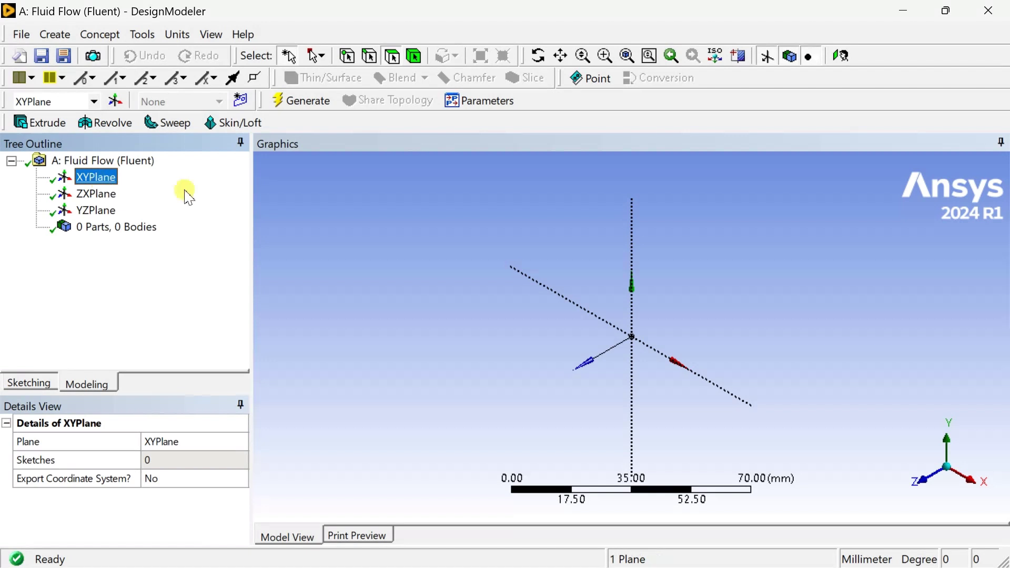
left_click(921, 485)
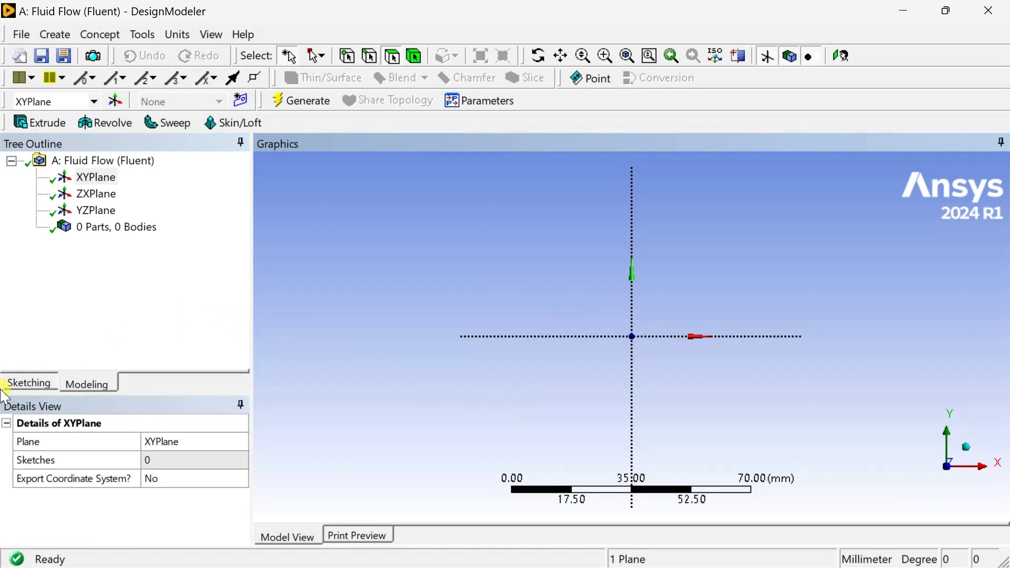
left_click(19, 385)
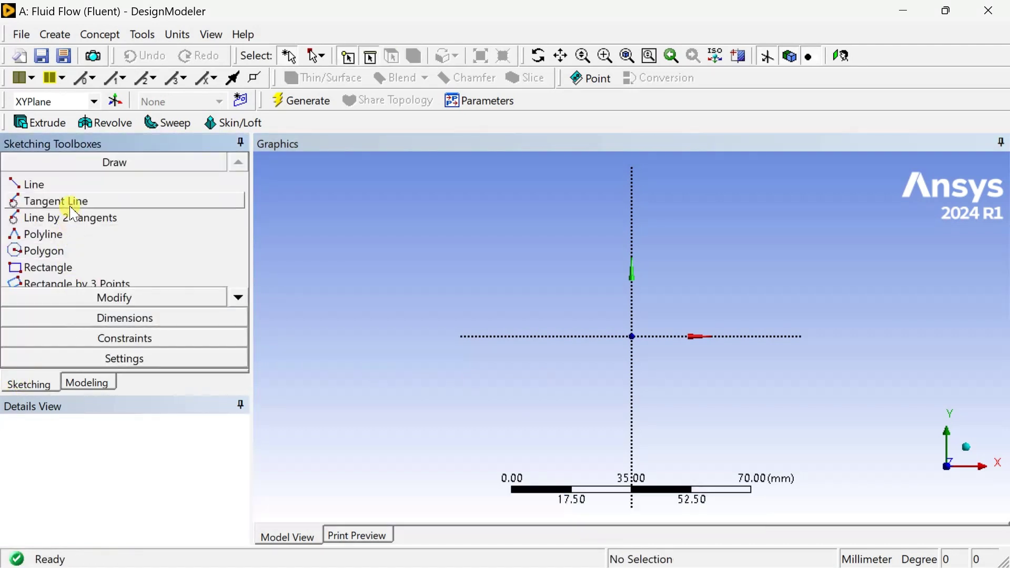
Step: Draw an open polyline: about 15 mm horizontally from the Y axis, an incline down about 35 mm to the X axis, and about 19 mm along it
left_click(74, 234)
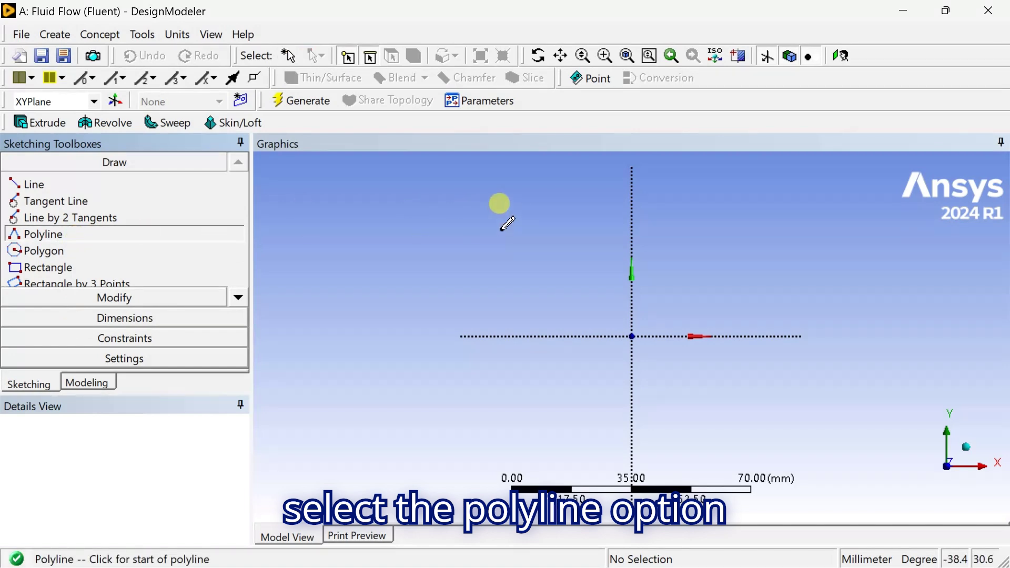
left_click(633, 217)
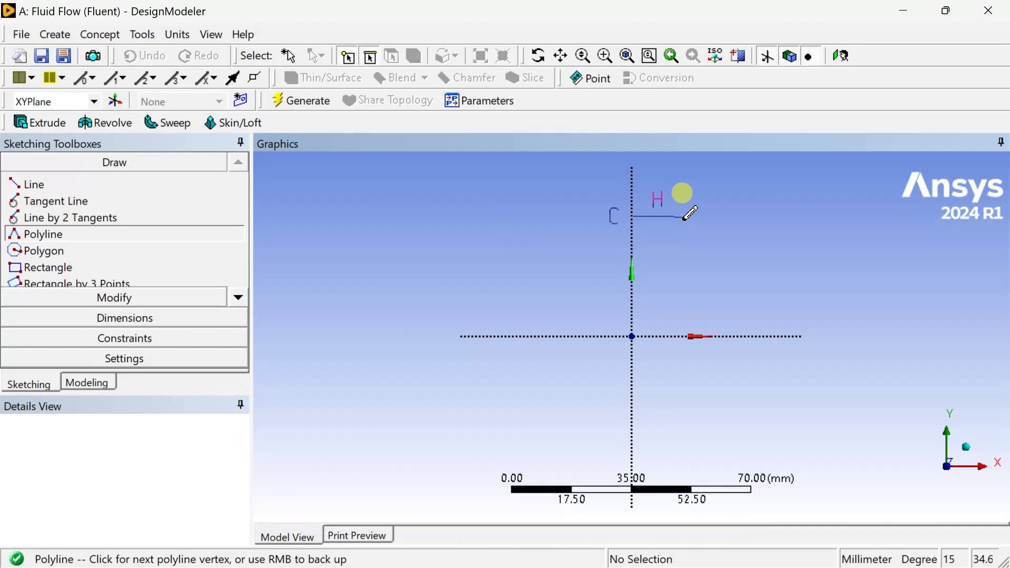
left_click(683, 217)
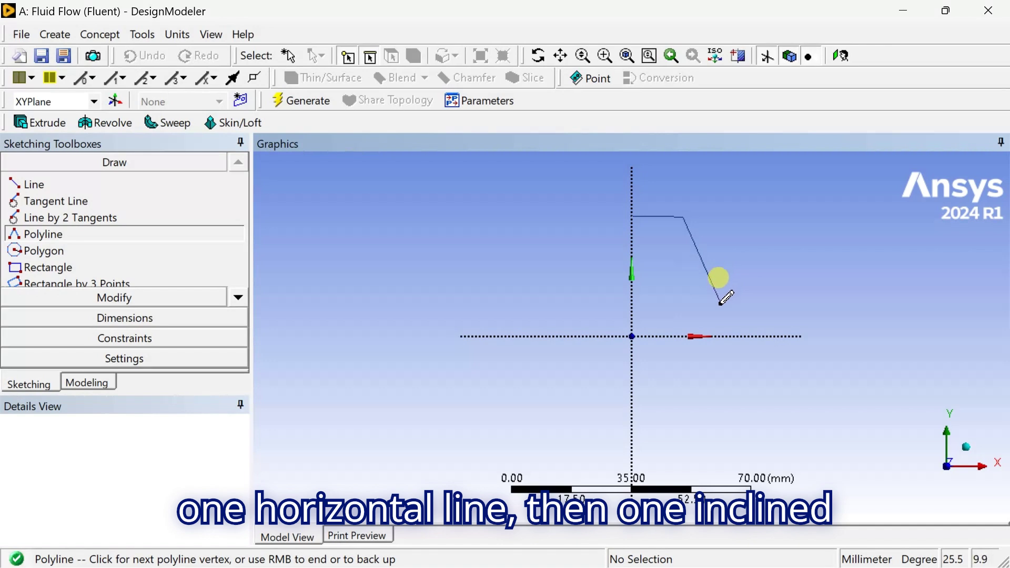
left_click(726, 337)
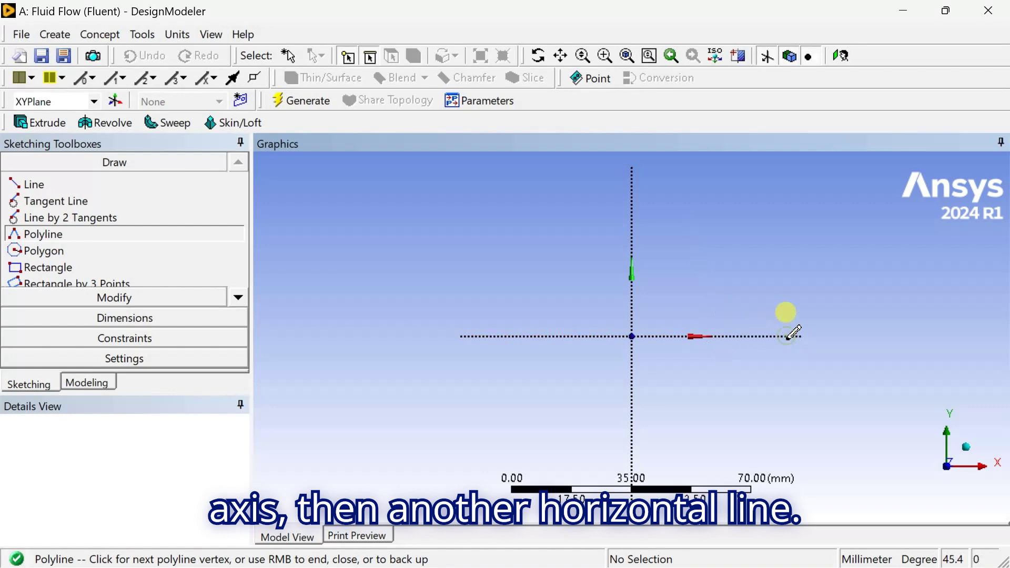
left_click(790, 337)
right_click(795, 348)
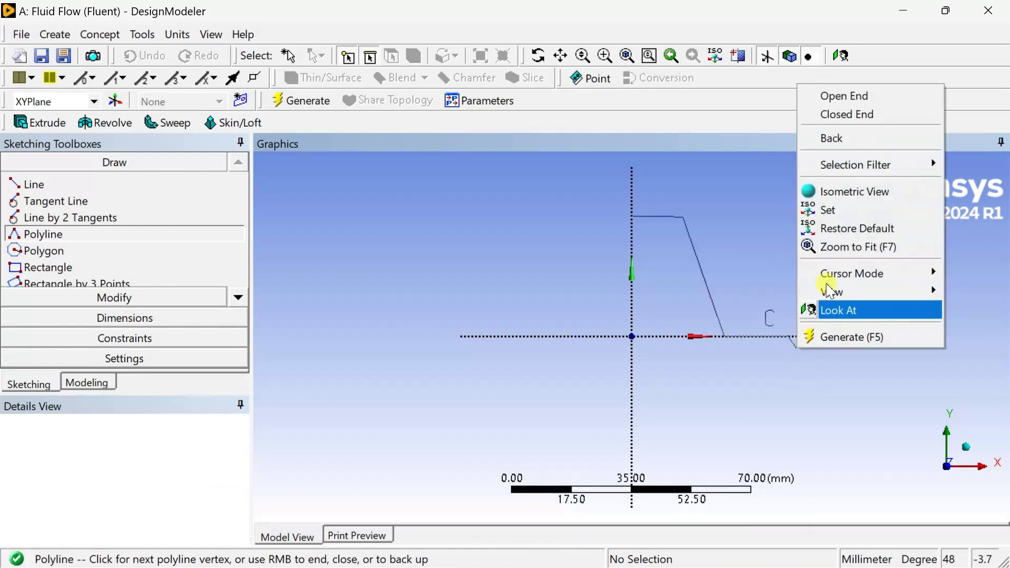
left_click(858, 98)
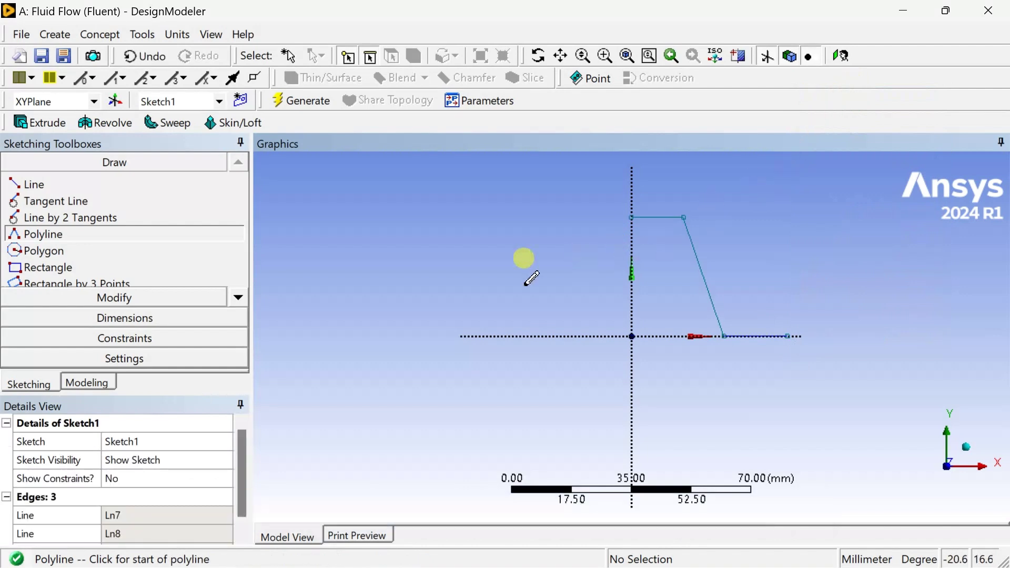
Step: Dimension the lengths of the upper horizontal line and the lower horizontal line
left_click(168, 320)
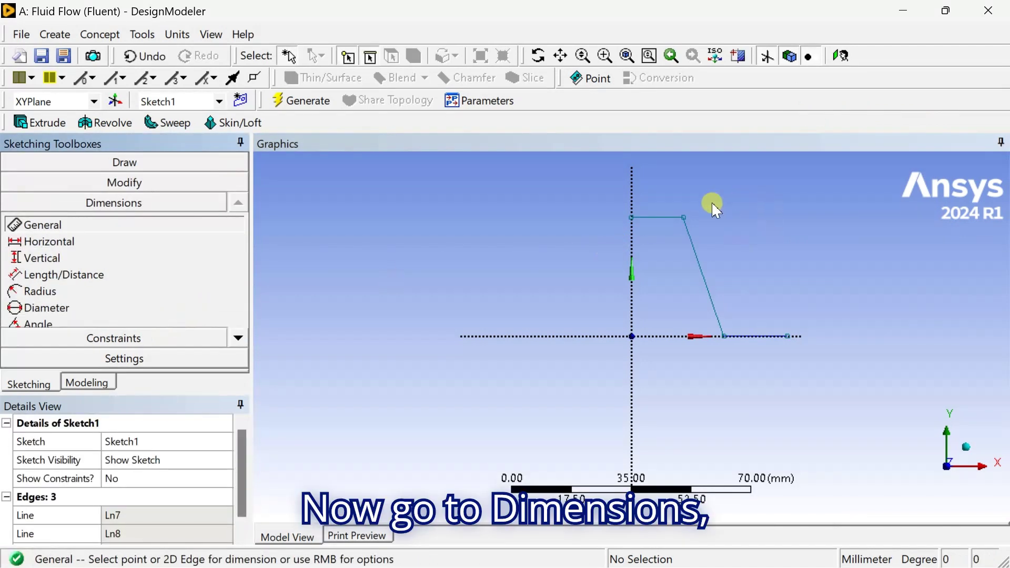
left_click(672, 223)
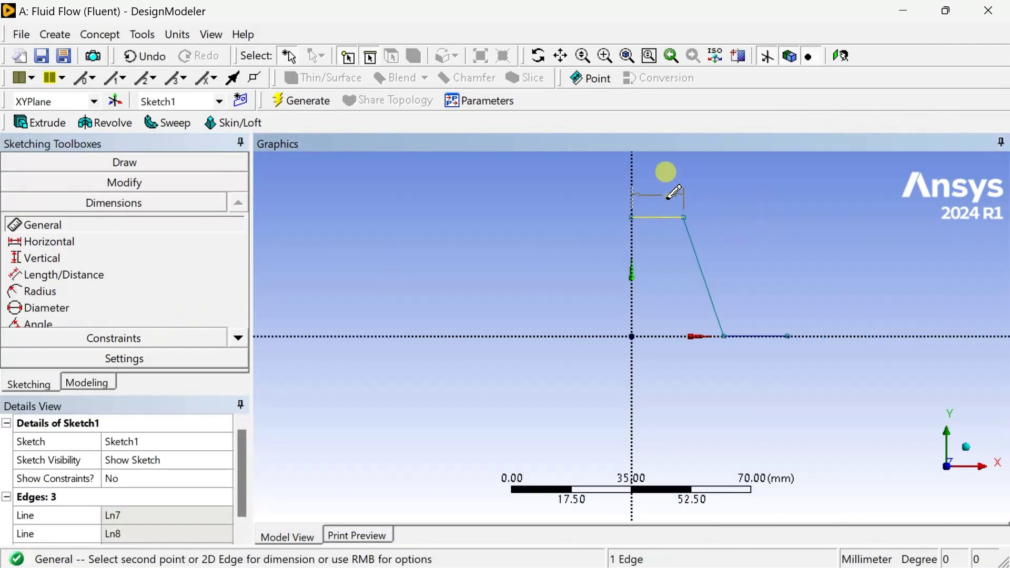
left_click(672, 196)
left_click(766, 343)
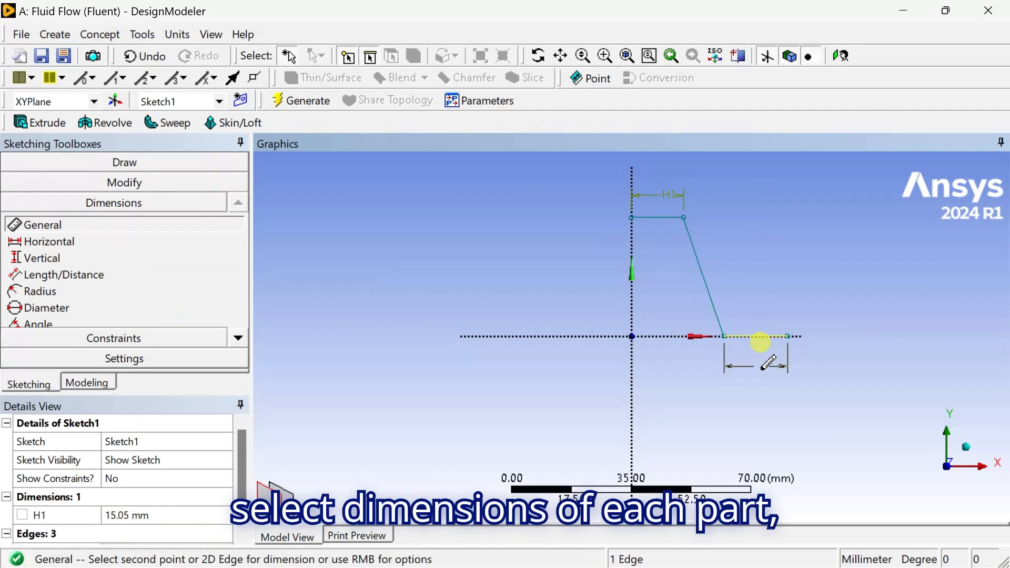
left_click(763, 366)
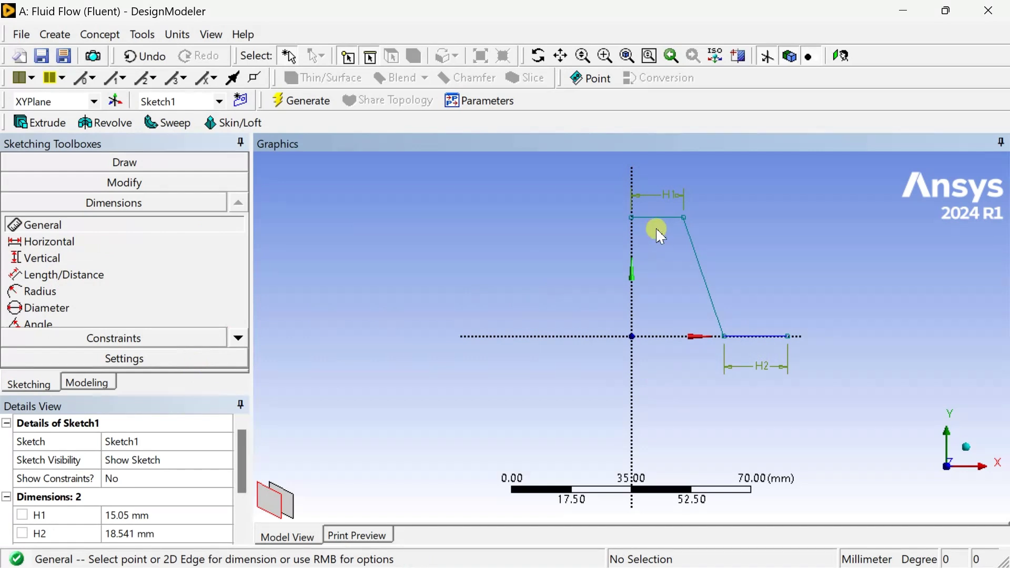
Step: Add a vertical dimension between the polyline's start point on the Y axis and the foot of the inclined line
left_click(632, 217)
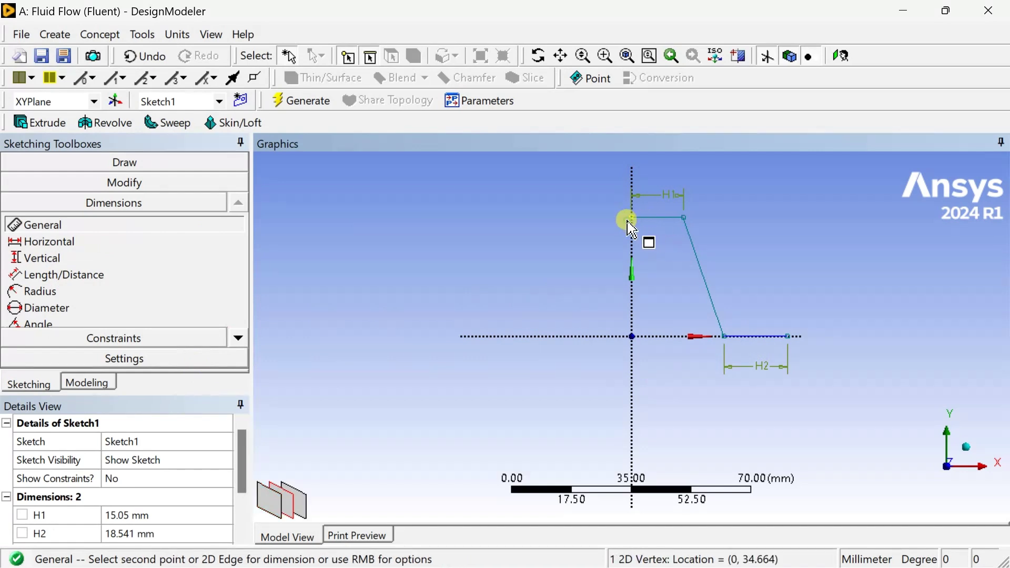
left_click(725, 339)
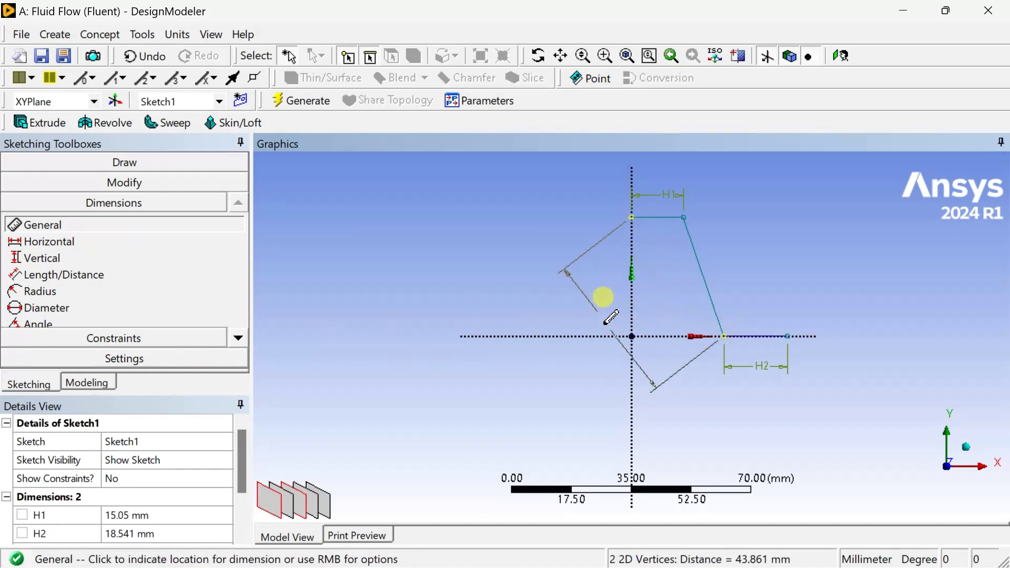
right_click(606, 320)
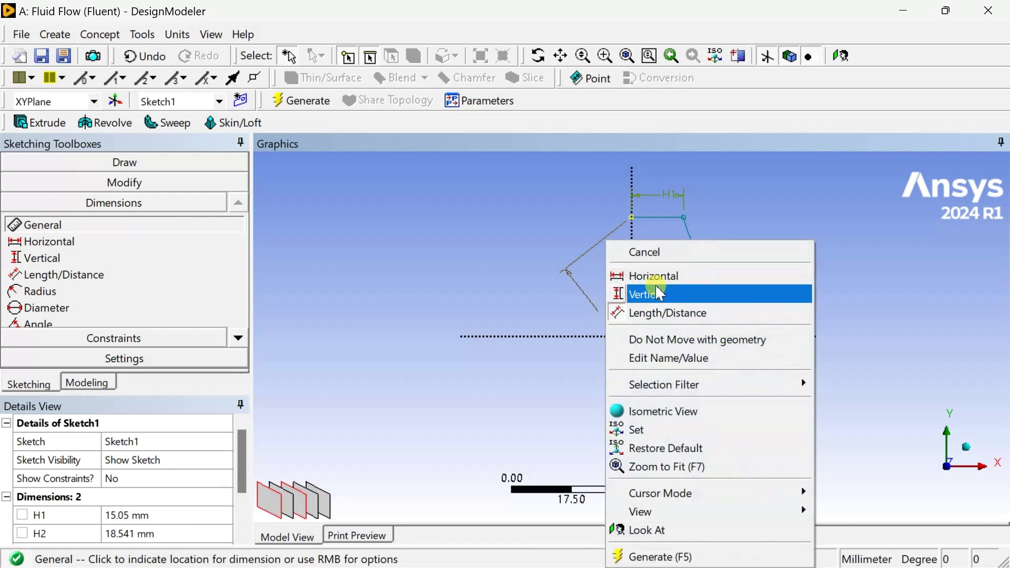
left_click(653, 294)
left_click(612, 280)
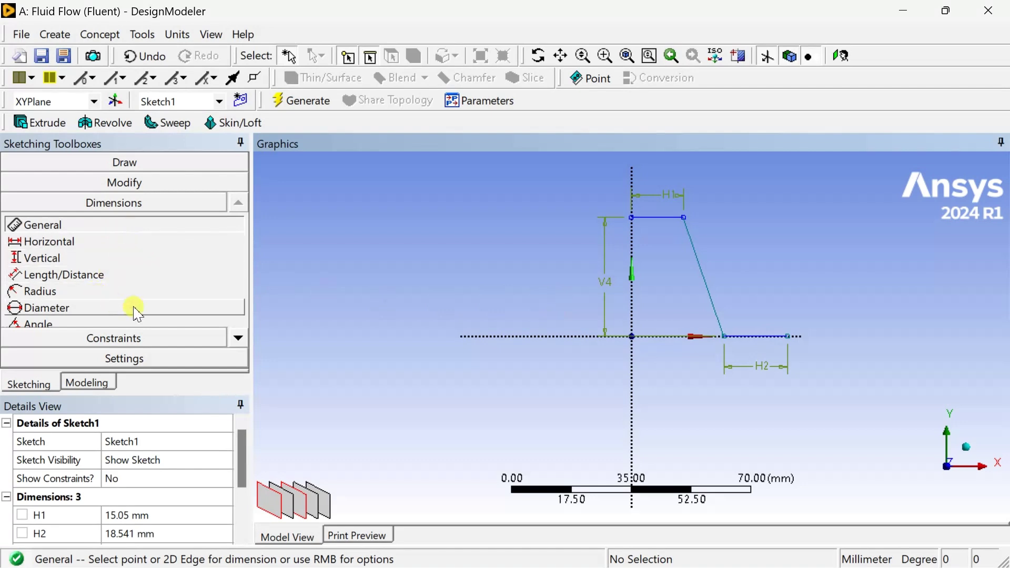
Step: Add an angle dimension between the inclined line and the X axis, placed inside the profile
left_click(239, 338)
left_click(82, 311)
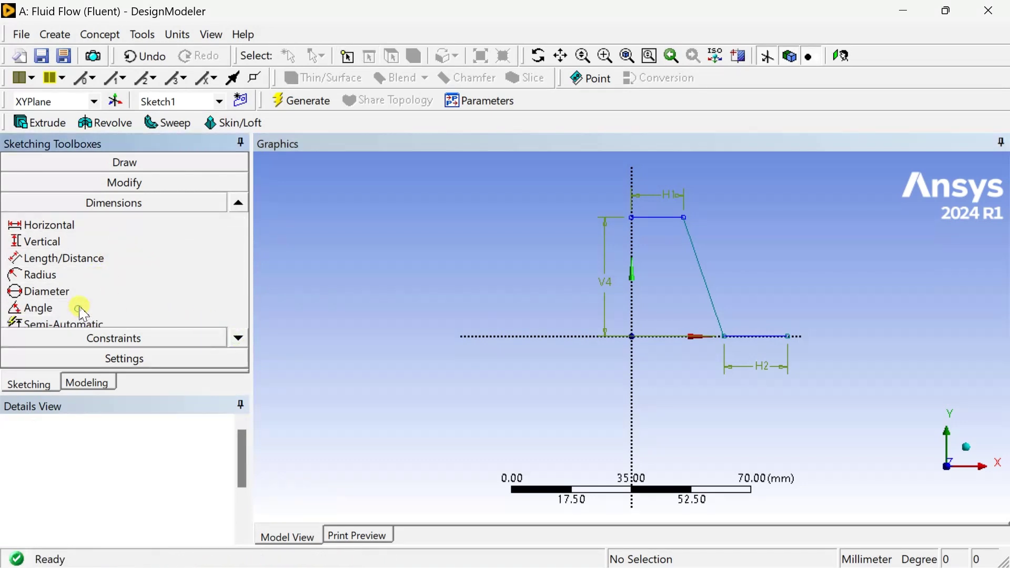
left_click(712, 300)
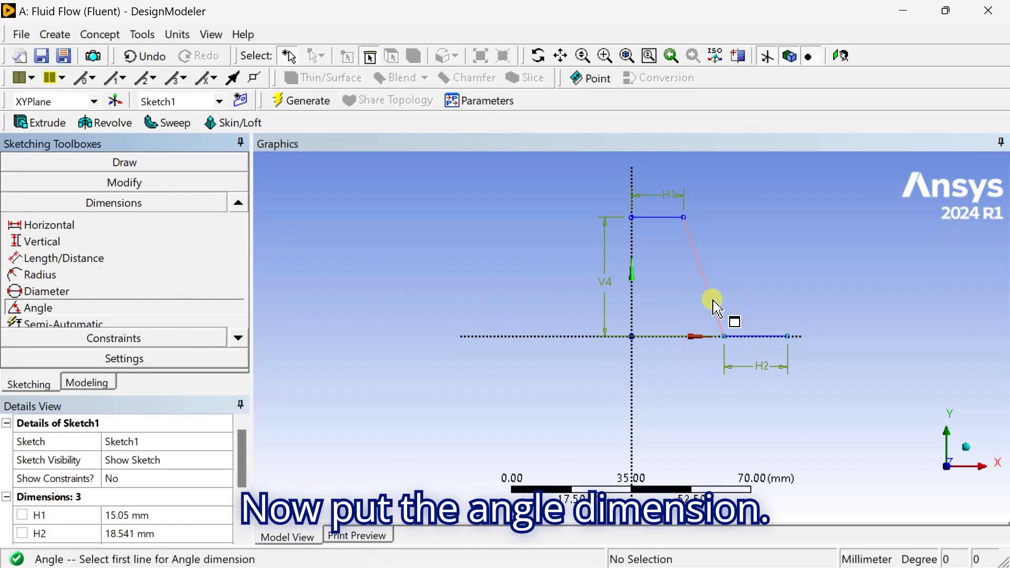
left_click(682, 336)
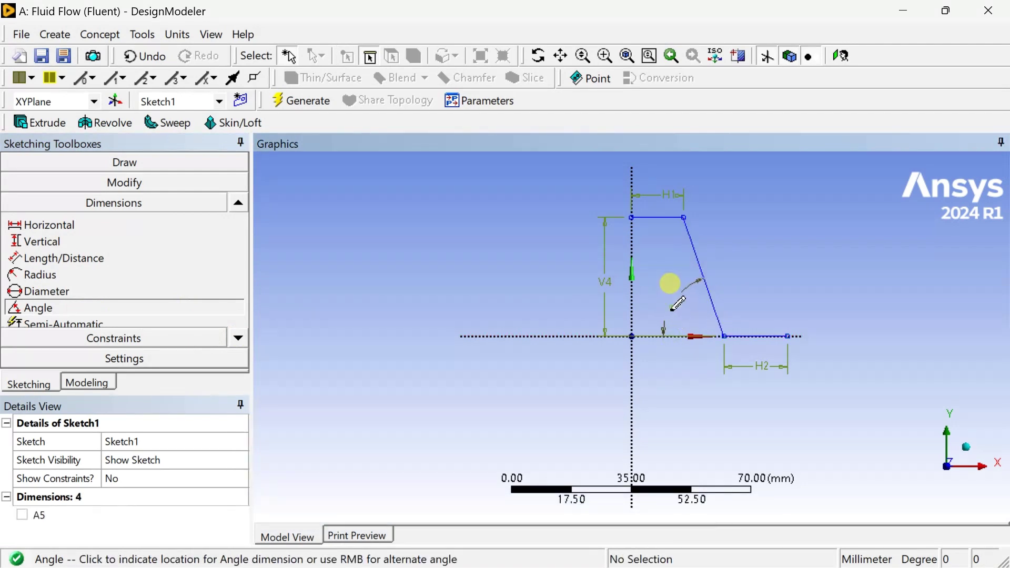
left_click(677, 305)
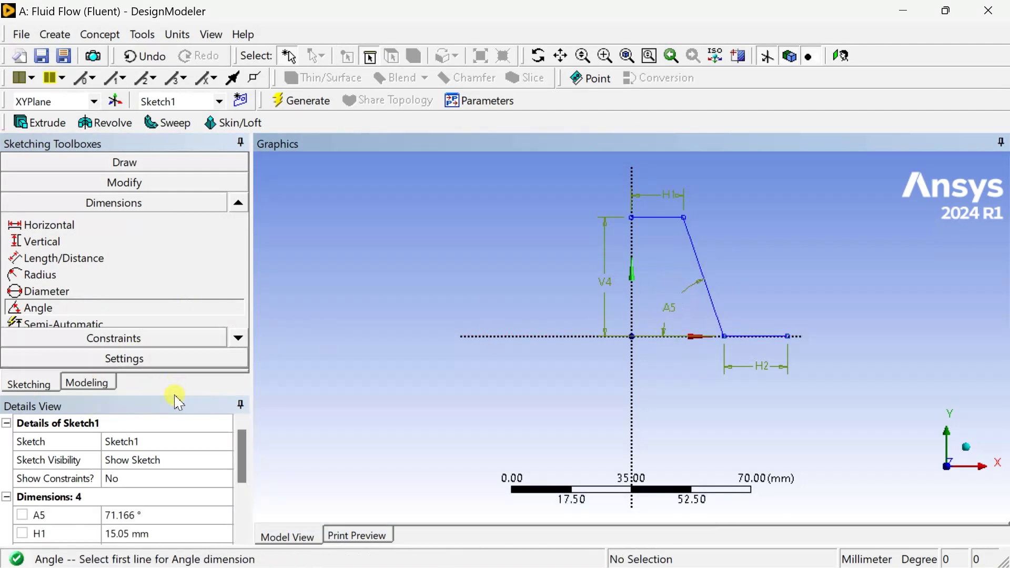
Step: Enlarge the sketch details area and set the inclined line's angle A5 to 60°
left_click_drag(179, 402, 169, 343)
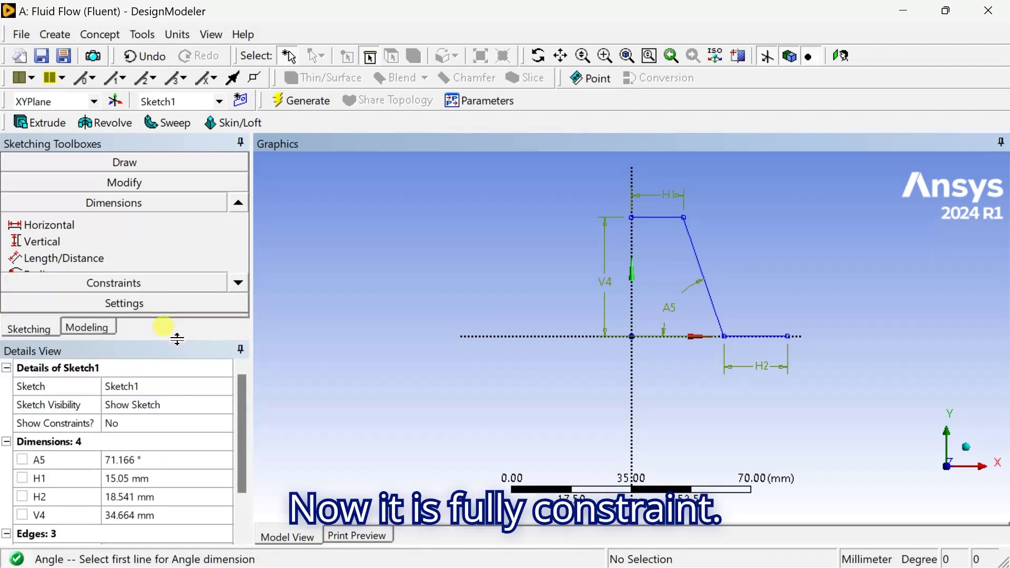
left_click(163, 461)
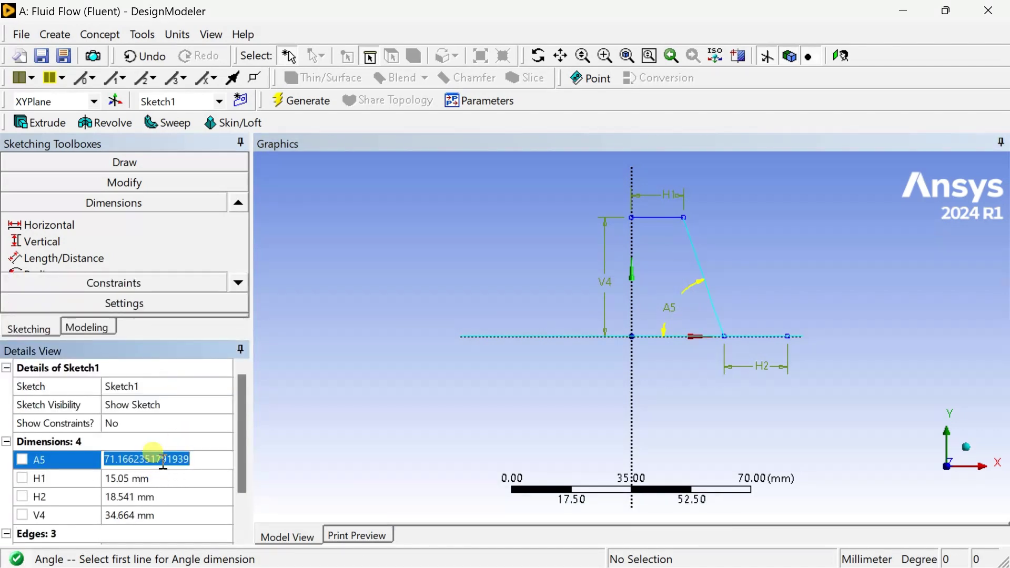
type("60")
key("Return")
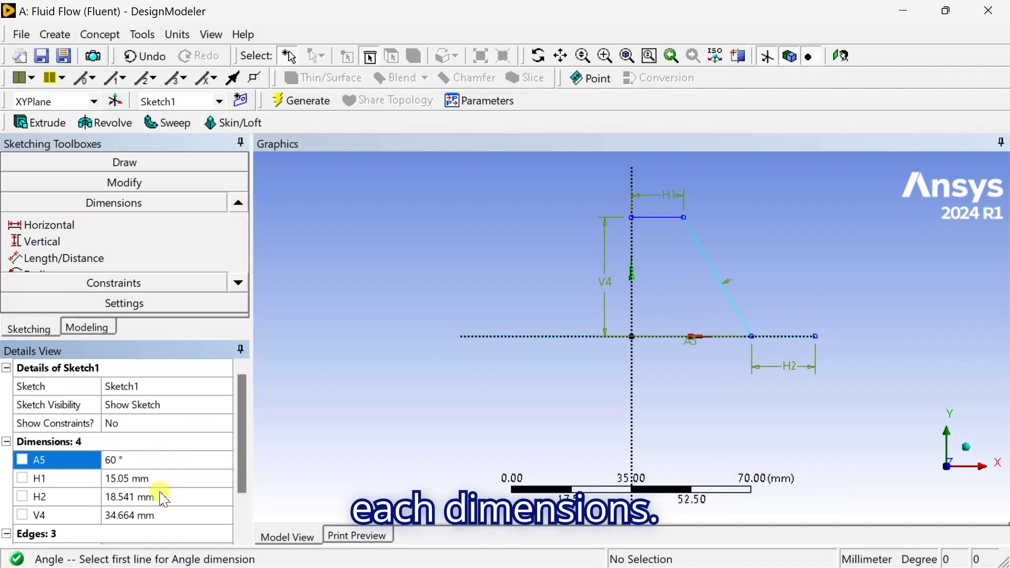
Step: Set the upper horizontal line's length H1 to 50 mm
left_click(160, 486)
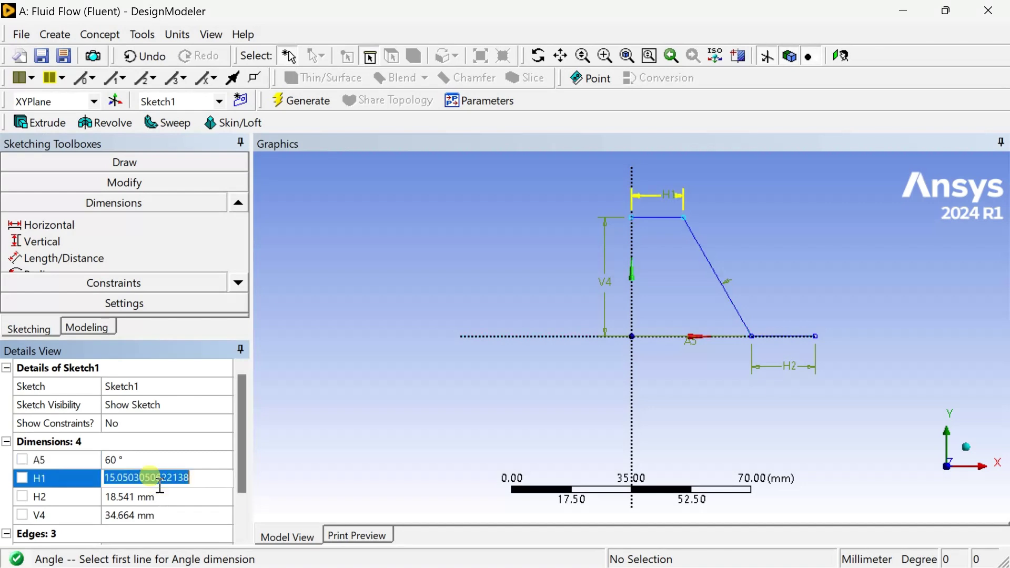
left_click(155, 497)
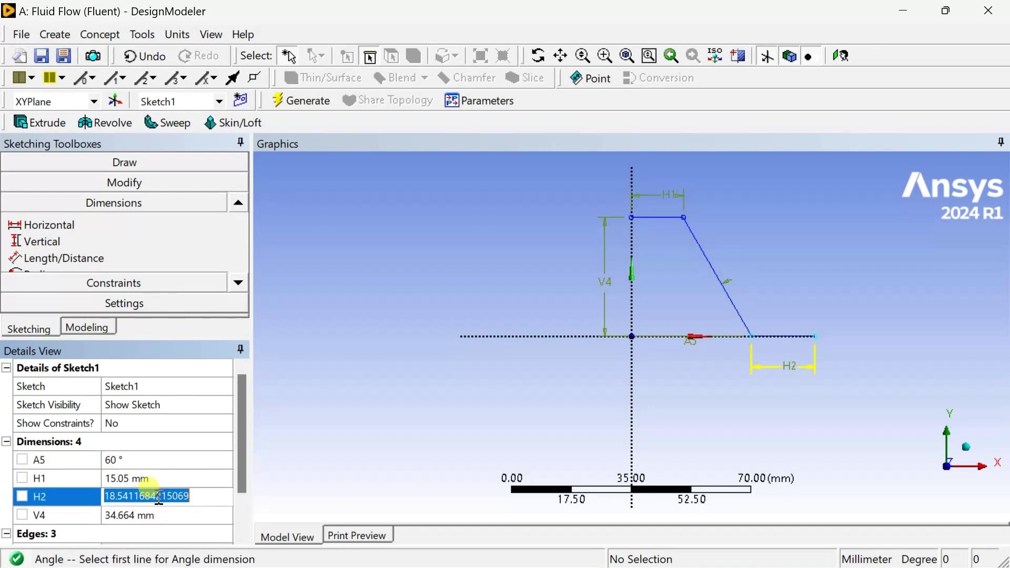
left_click(164, 480)
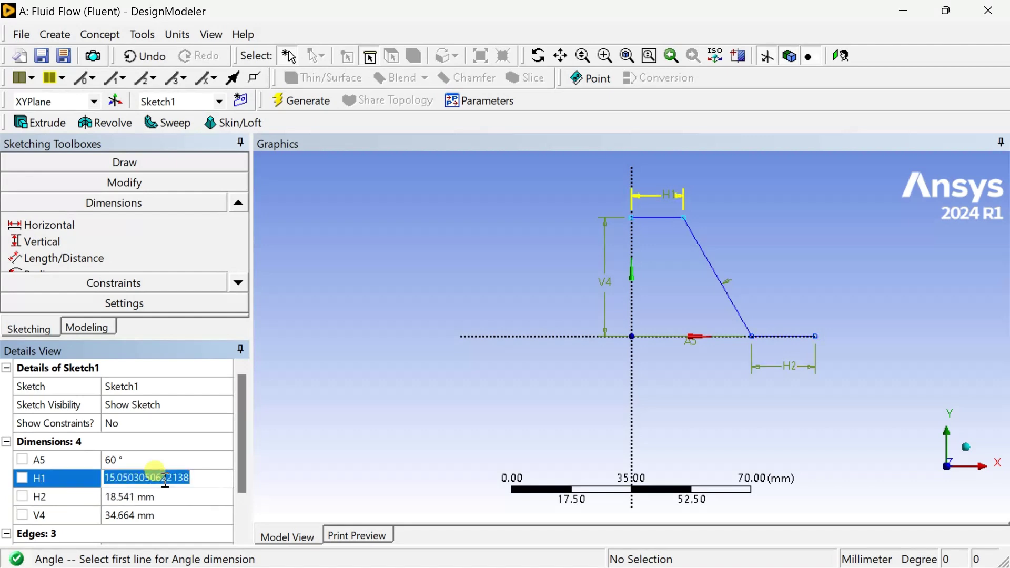
type("50")
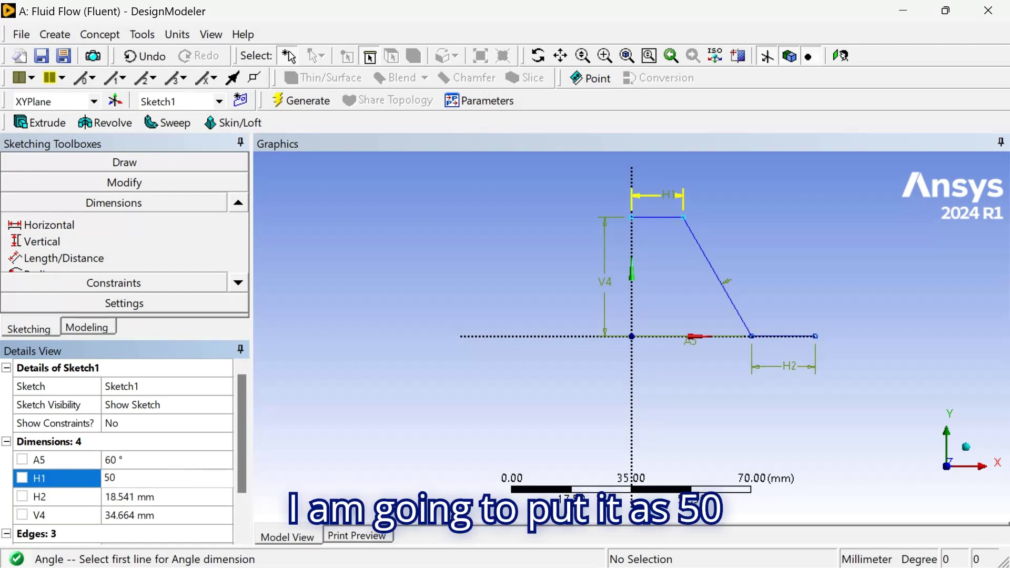
key("Return")
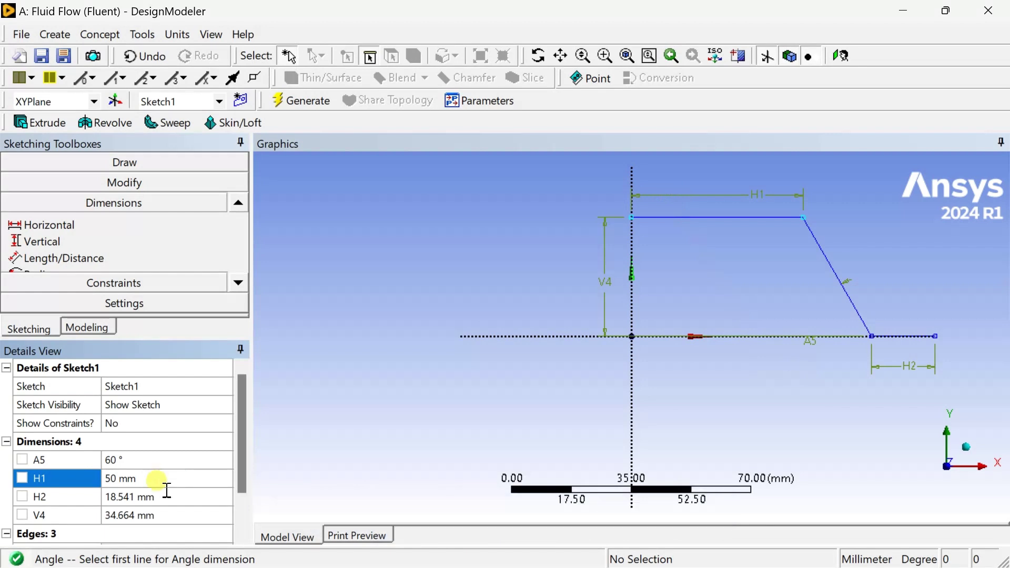
Step: Set the lower horizontal line's length H2 to 50 mm
left_click(169, 514)
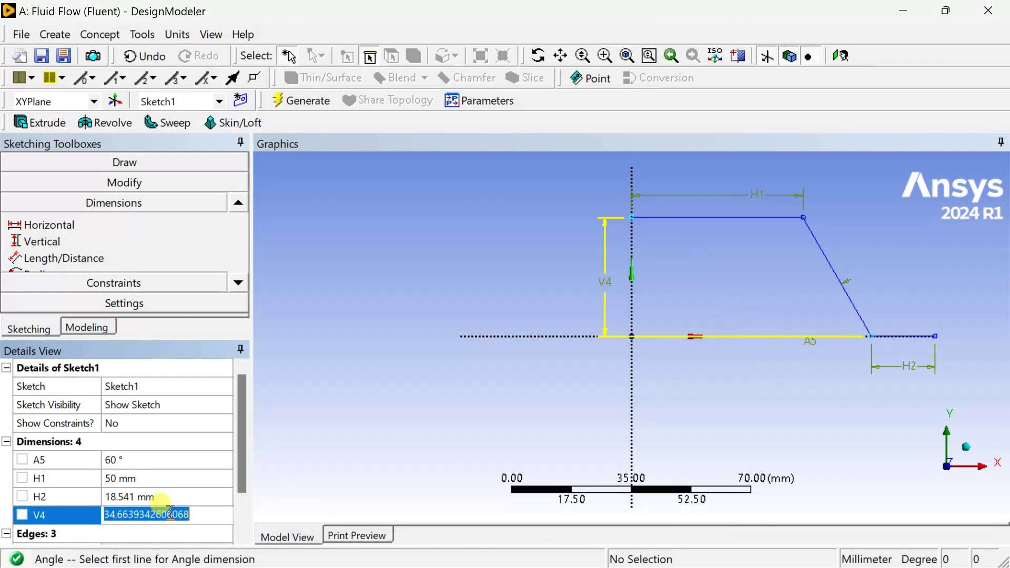
left_click(169, 497)
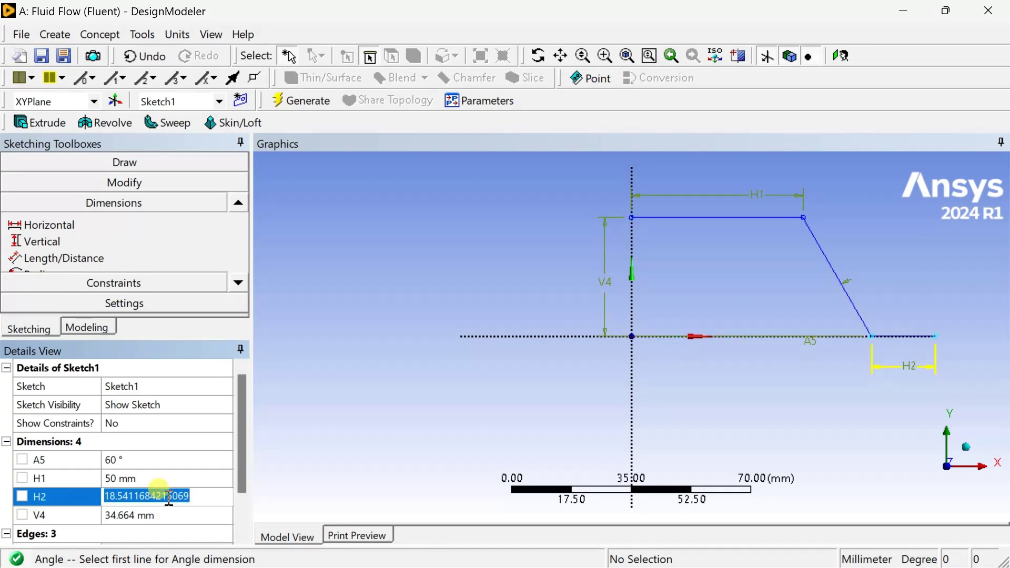
type("50")
key("Return")
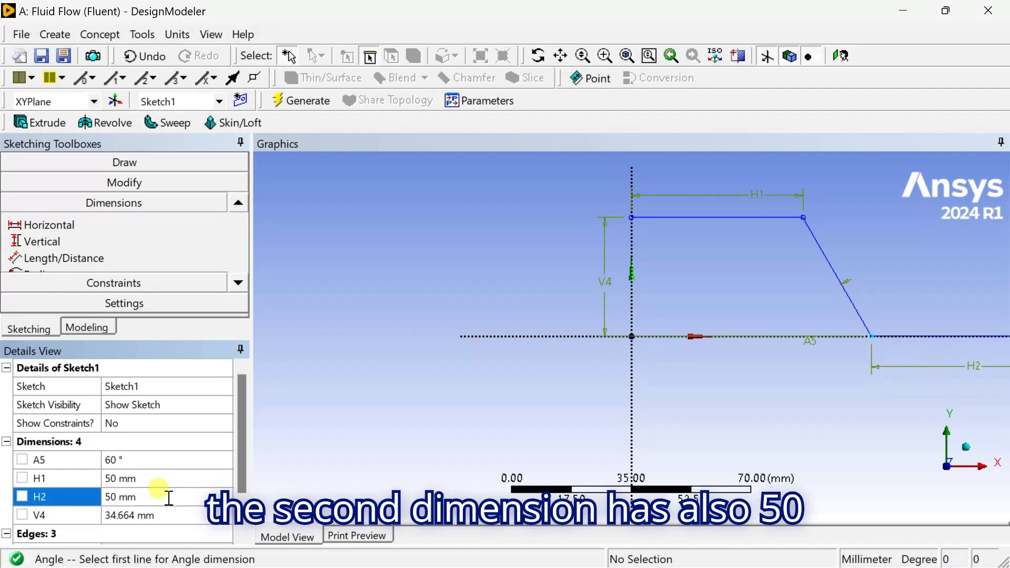
Step: Set the profile's height dimension V4 to 150 mm
left_click(159, 515)
type("150")
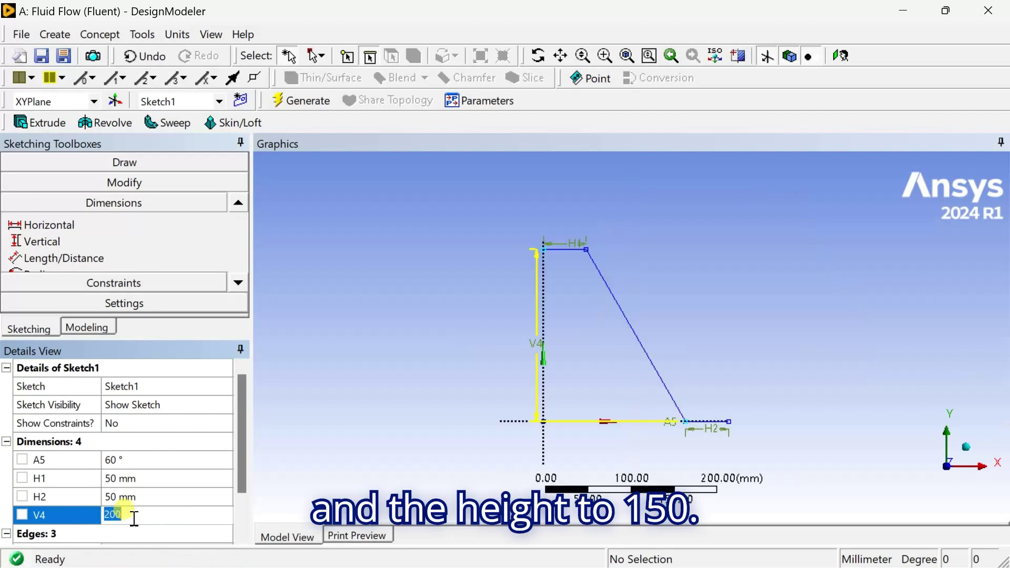
key("Return")
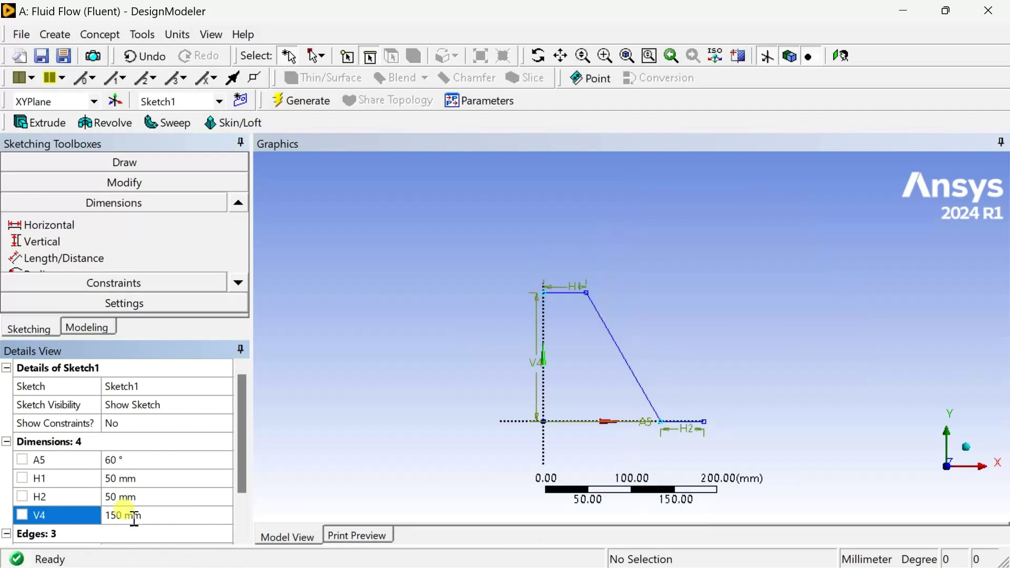
scroll(673, 340, "up", 2)
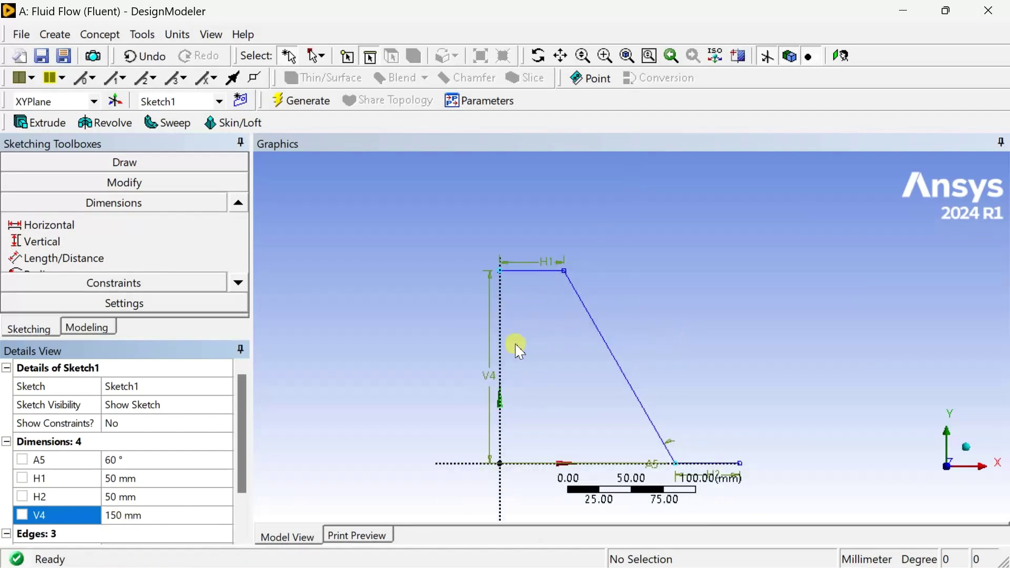
left_click(143, 476)
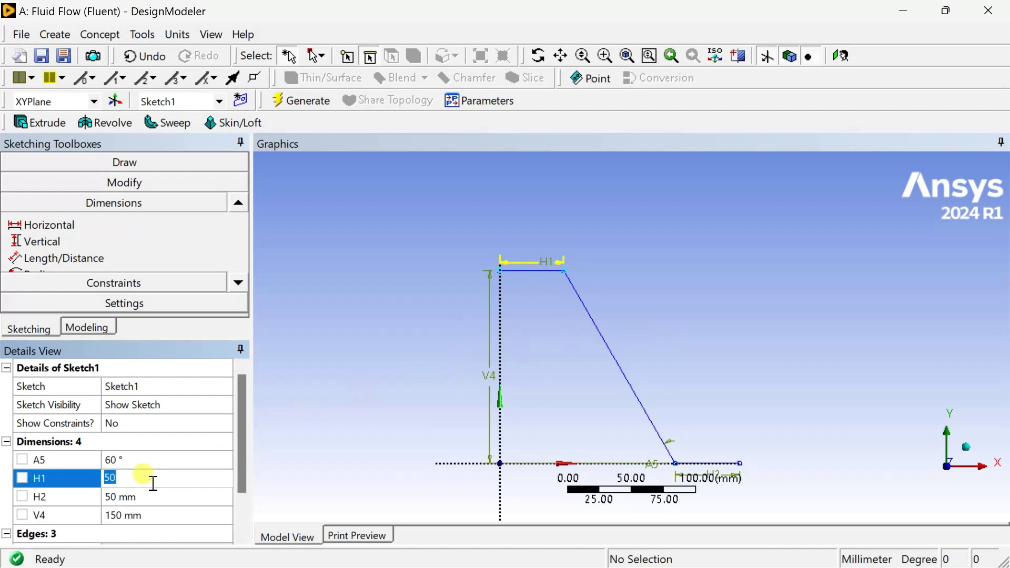
key("Return")
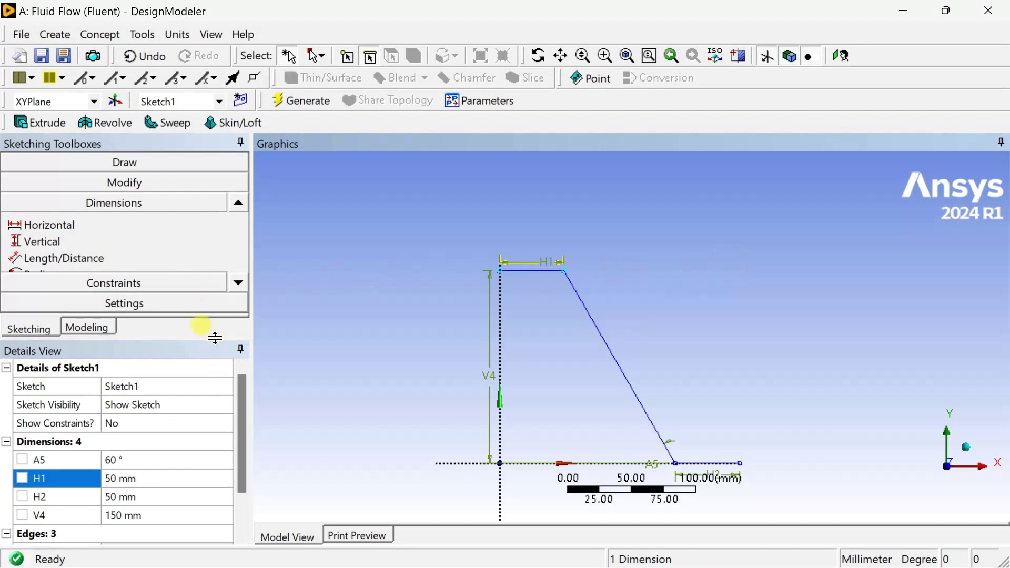
Step: Fillet the corners at the upper and lower ends of the inclined line with a 25 mm radius
left_click_drag(210, 349, 215, 414)
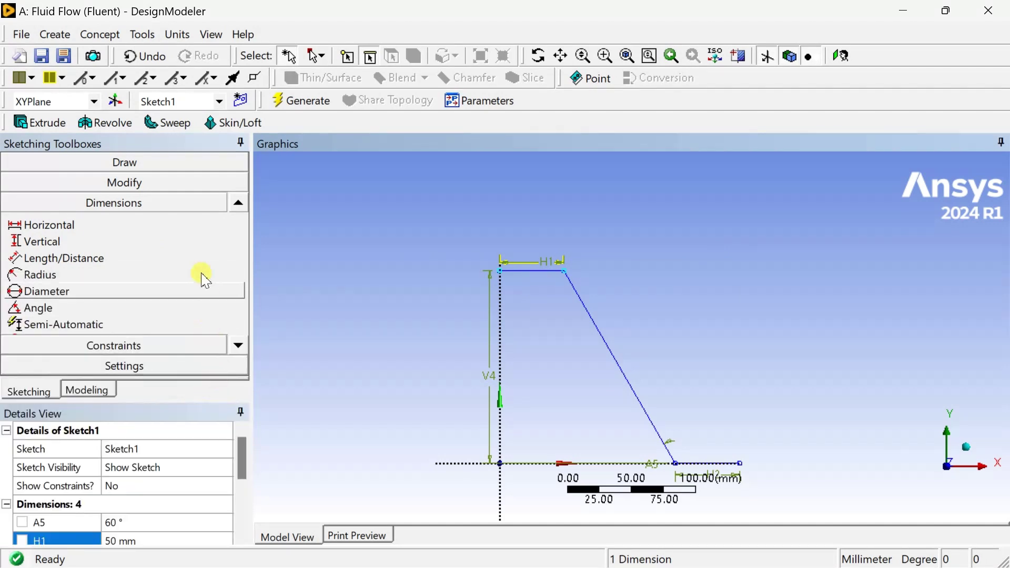
left_click(164, 184)
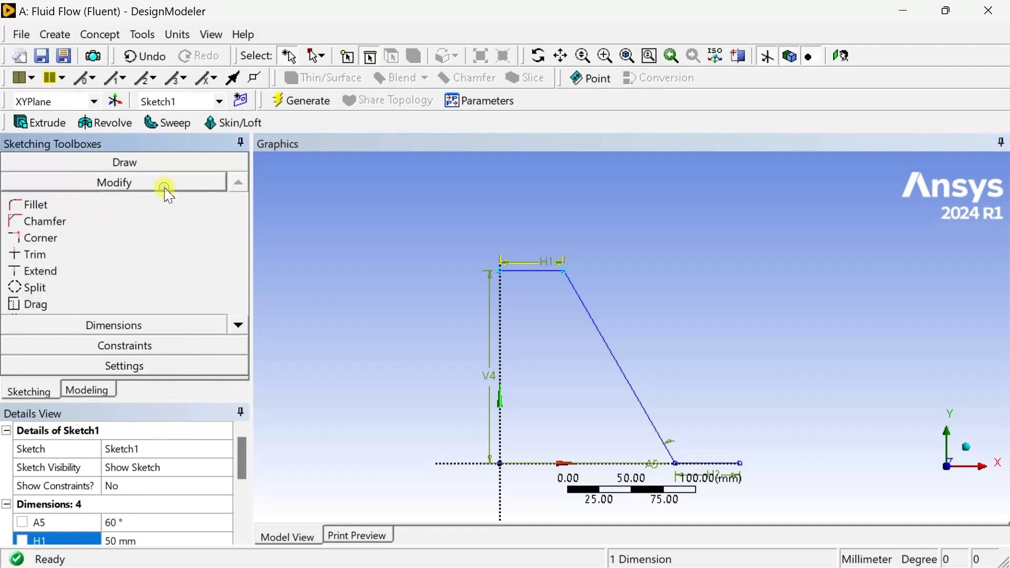
left_click(99, 204)
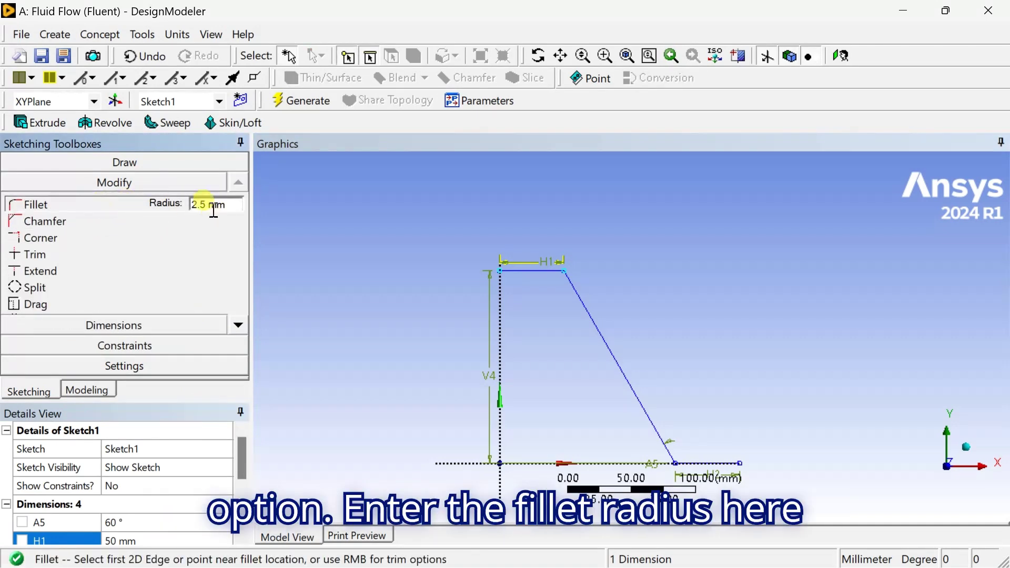
left_click_drag(205, 207, 185, 209)
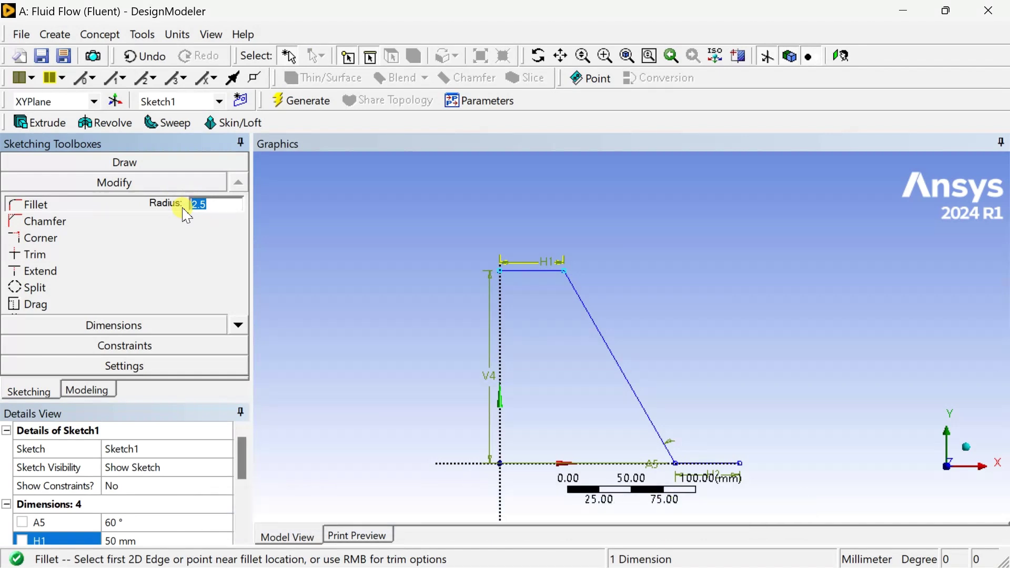
key("BackSpace")
type("25")
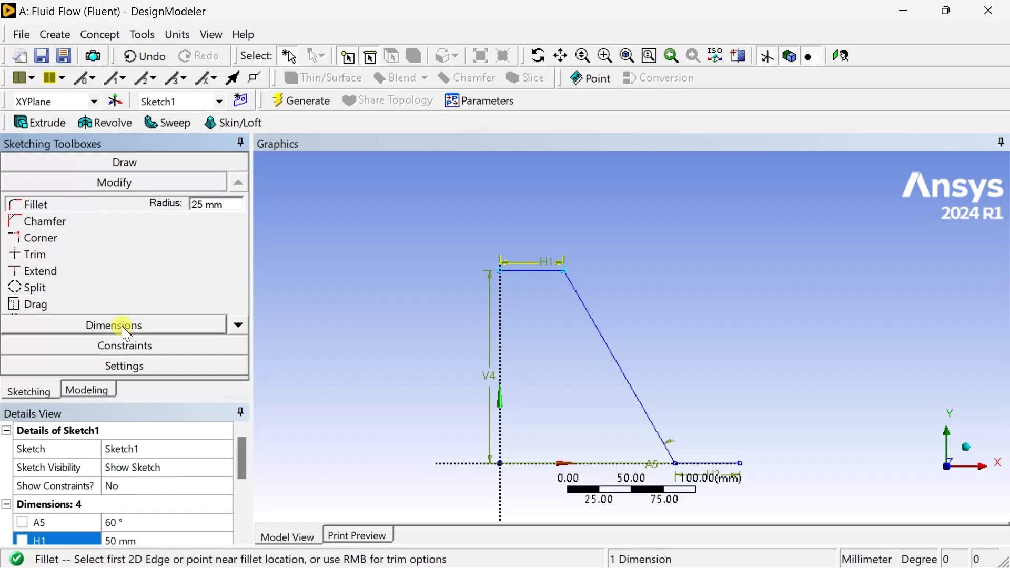
left_click(542, 272)
left_click(575, 299)
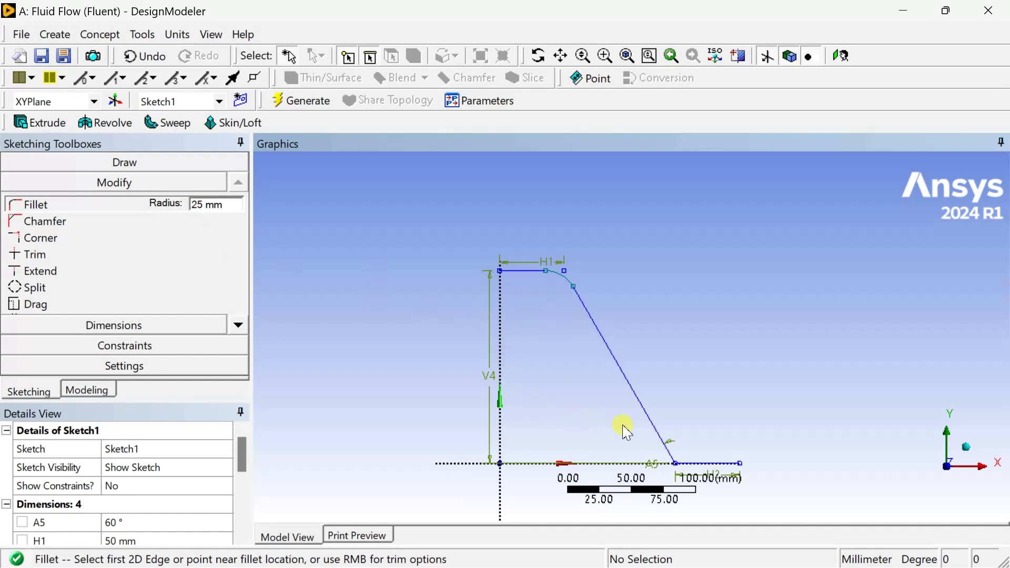
left_click(661, 438)
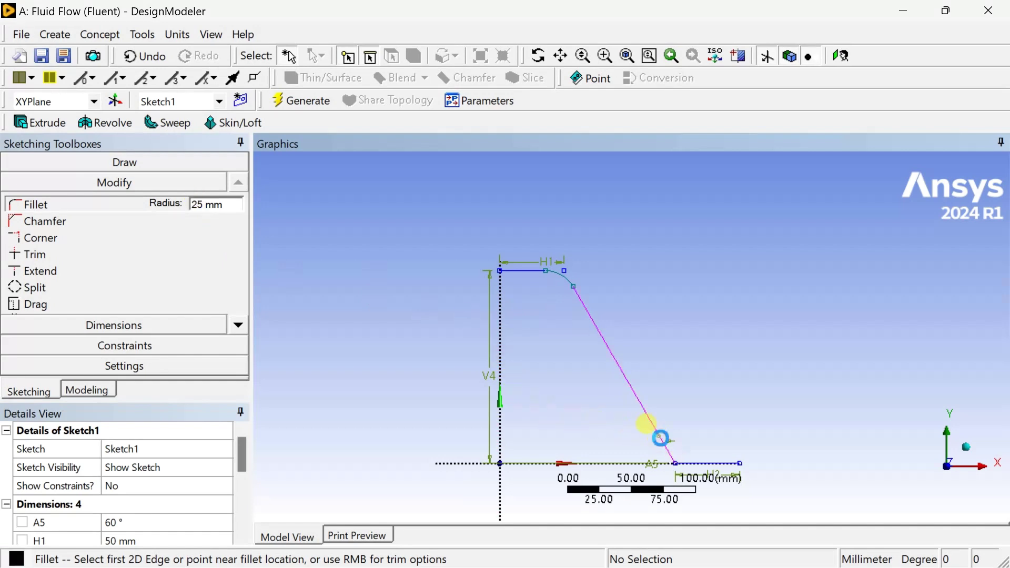
left_click(706, 464)
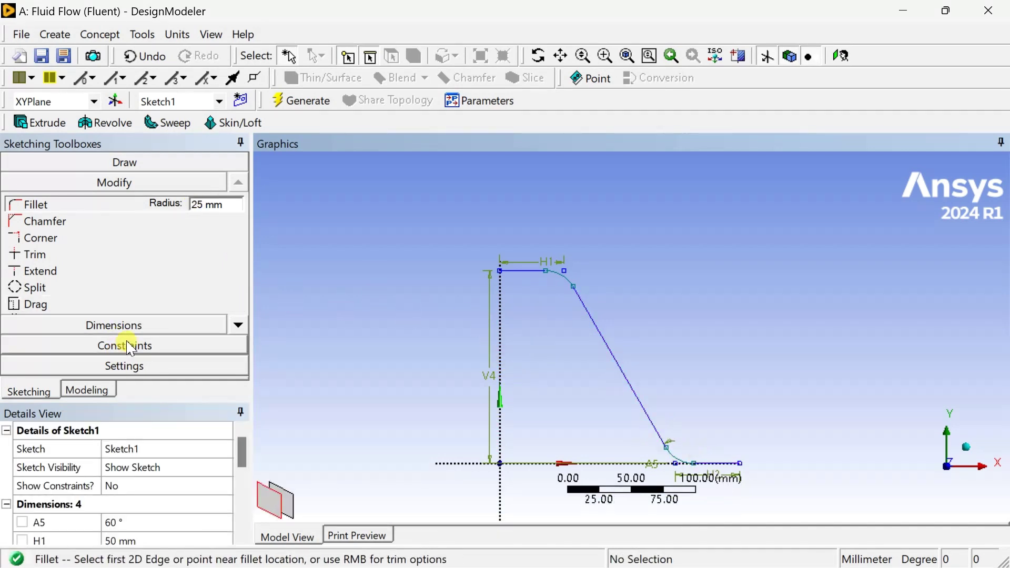
Step: Add a radius dimension to the upper fillet, placed inside the profile
left_click(240, 326)
left_click(240, 325)
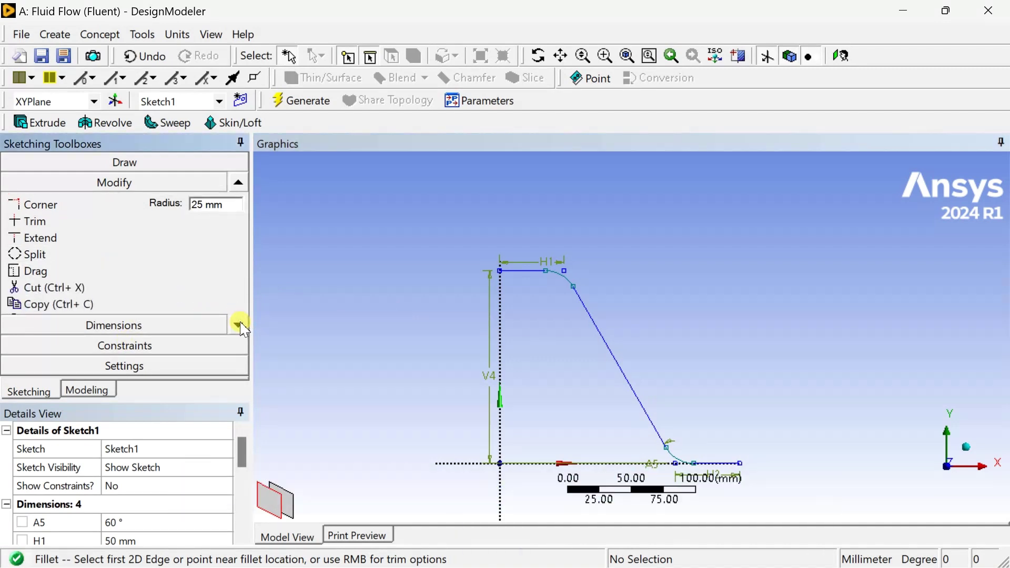
left_click(166, 322)
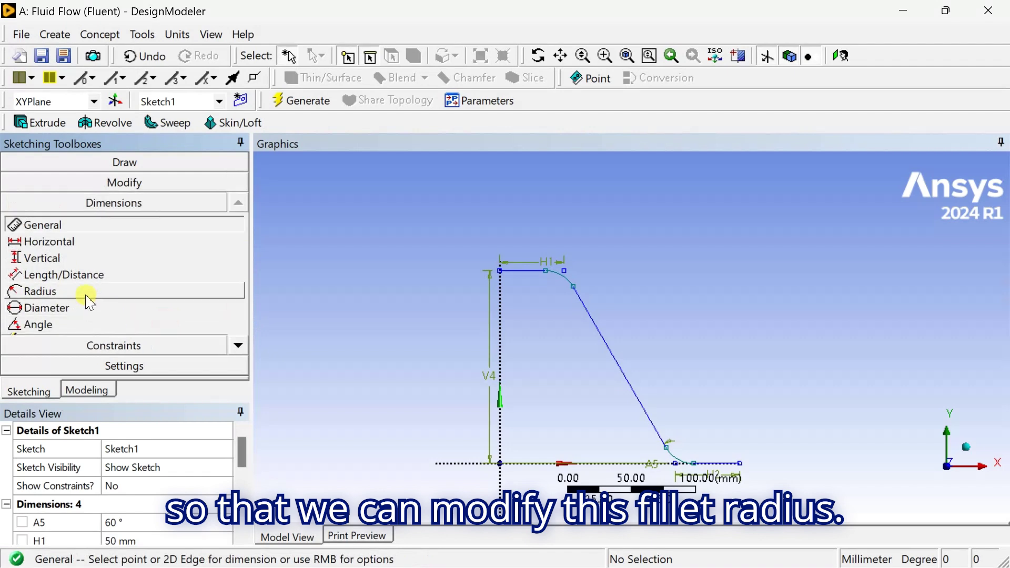
left_click(83, 292)
left_click(558, 275)
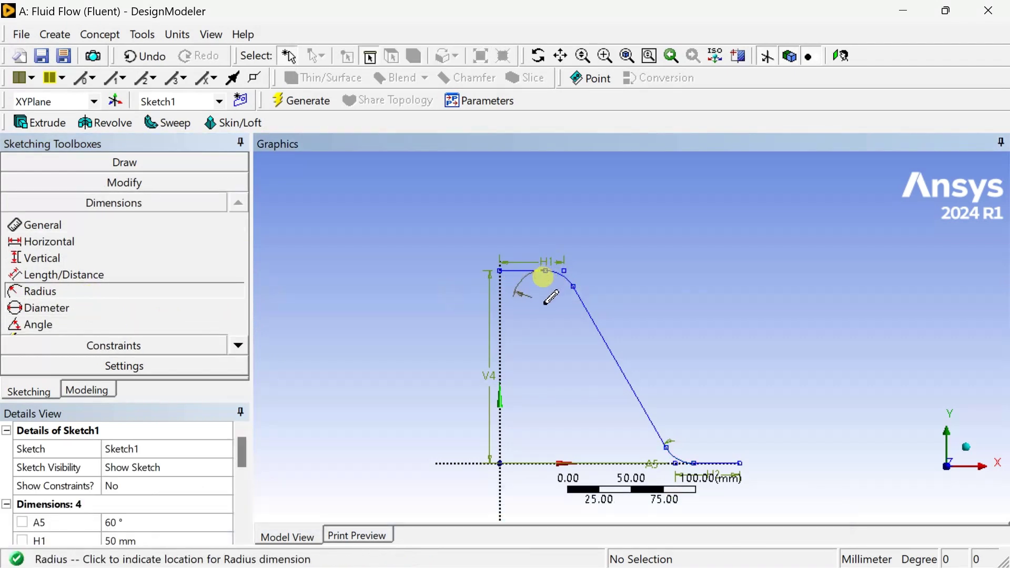
left_click(553, 296)
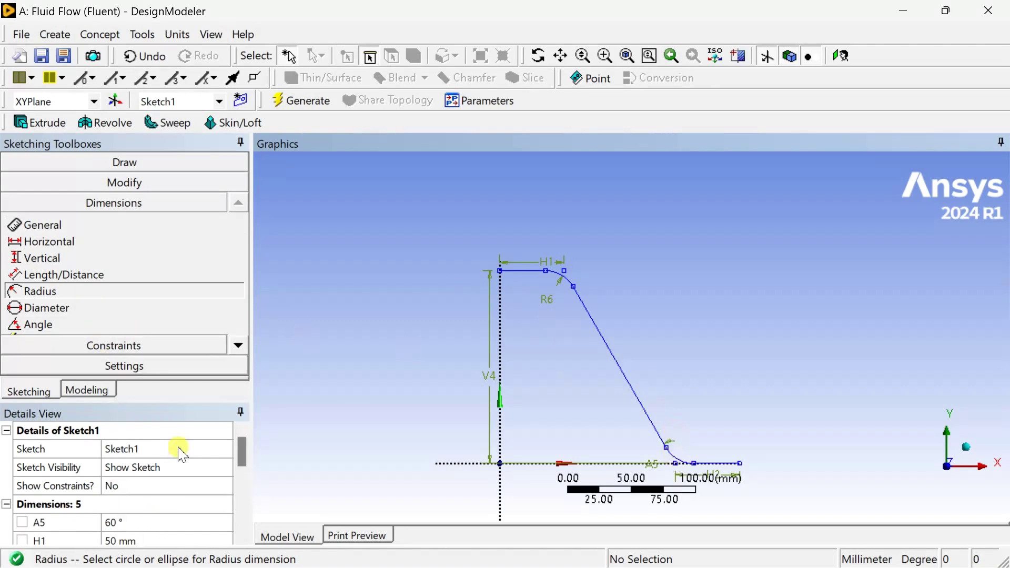
Step: Enlarge the sketch details area and set the upper fillet's radius R6 to 50 mm
left_click_drag(179, 403, 185, 330)
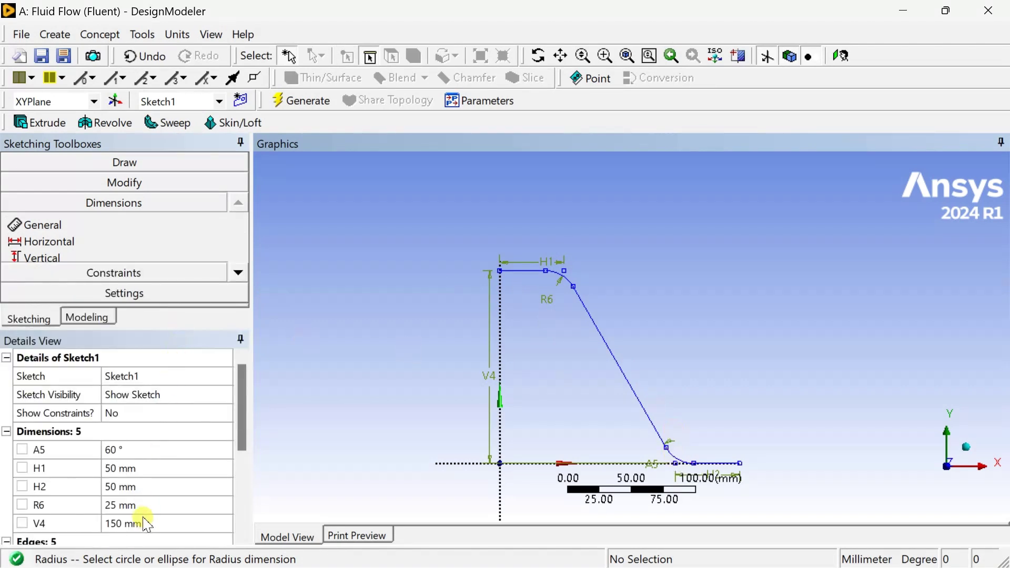
left_click(145, 508)
type("50")
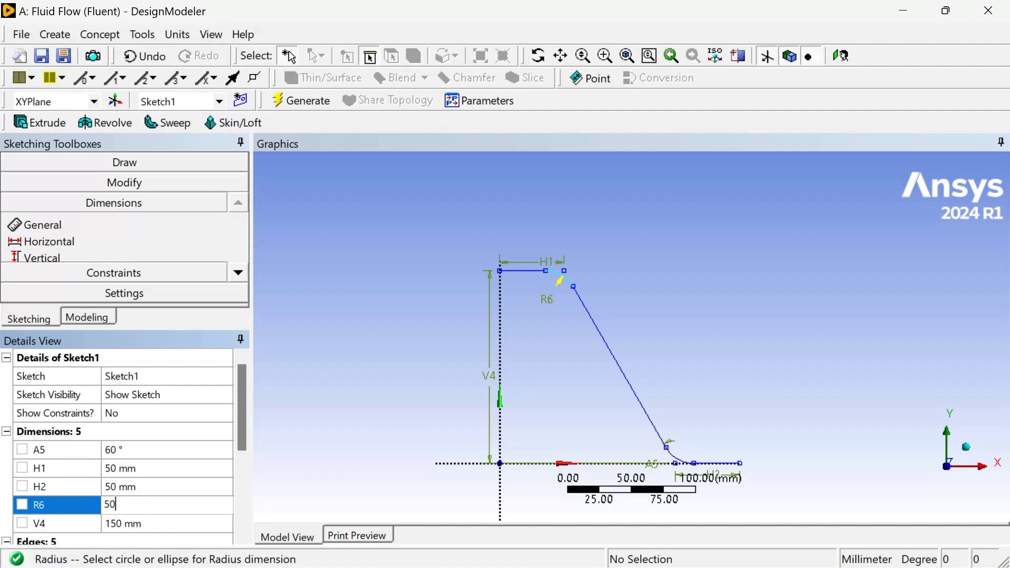
key("Return")
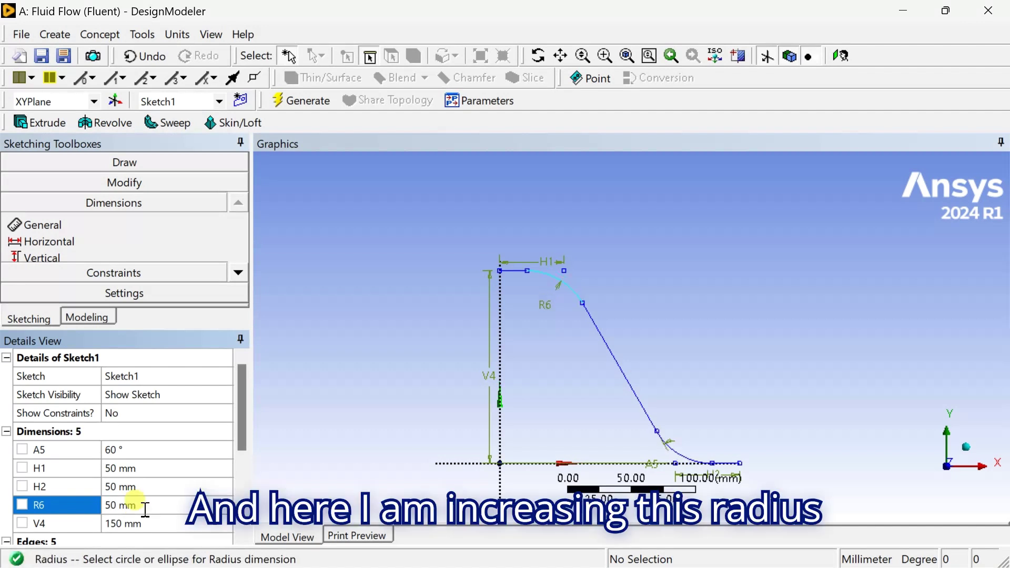
Step: Set the upper fillet's radius R6 to 70 mm and generate the model
left_click(145, 508)
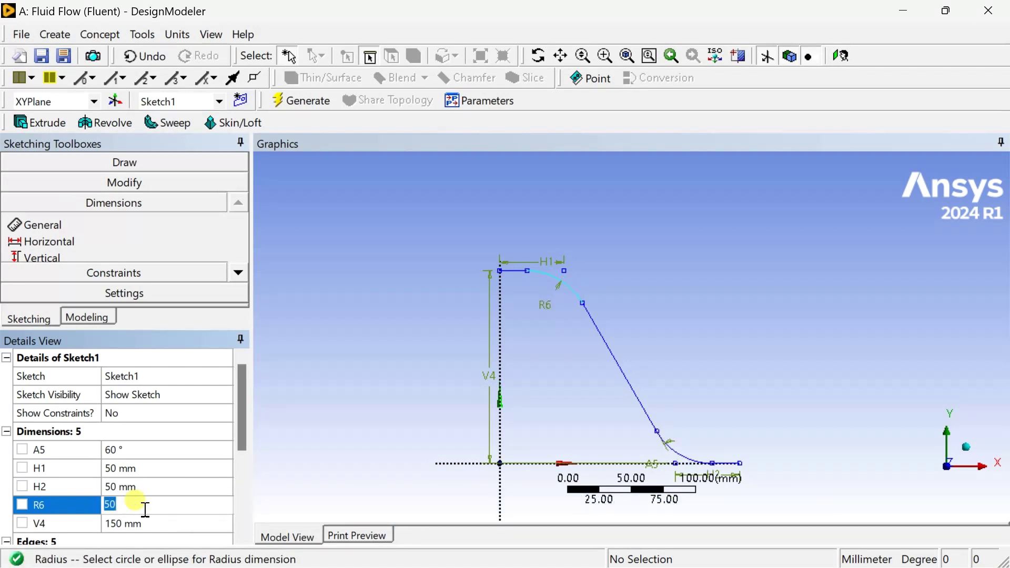
type("70")
key("Return")
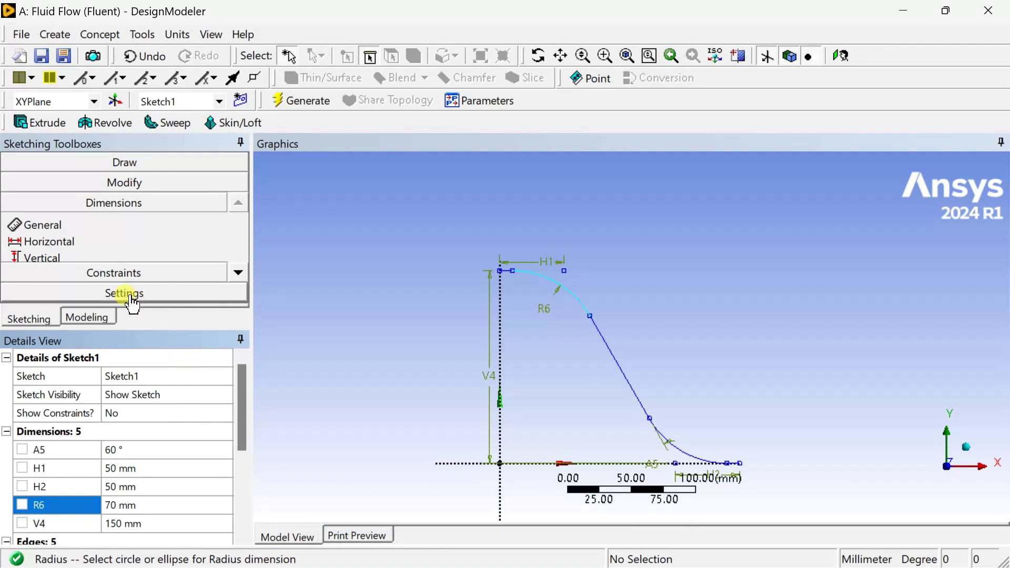
left_click(304, 106)
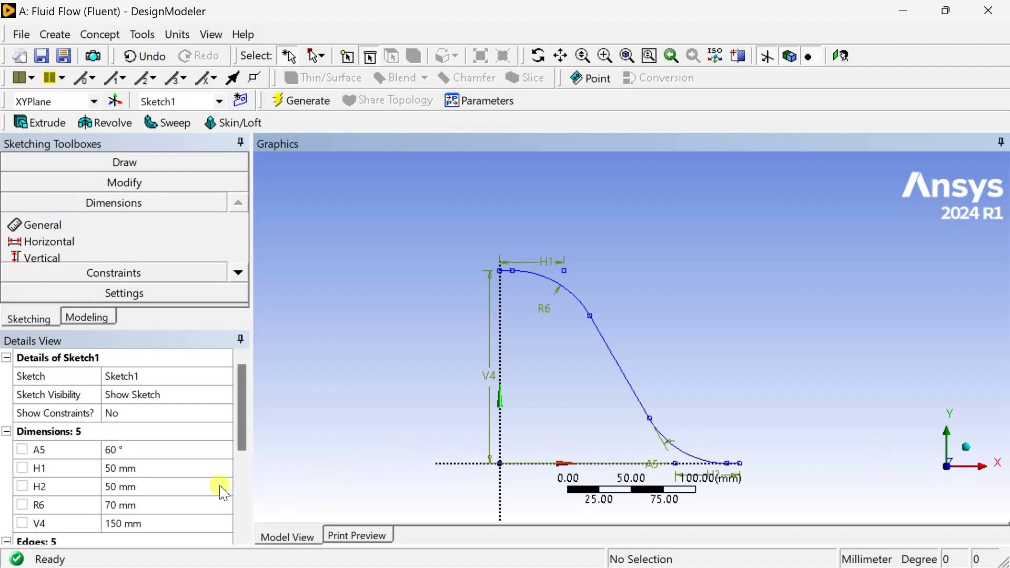
scroll(145, 479, "down", 1)
scroll(241, 406, "up", 1)
Step: Return to modeling and set Sketch1 under XYPlane to always be shown
left_click(87, 318)
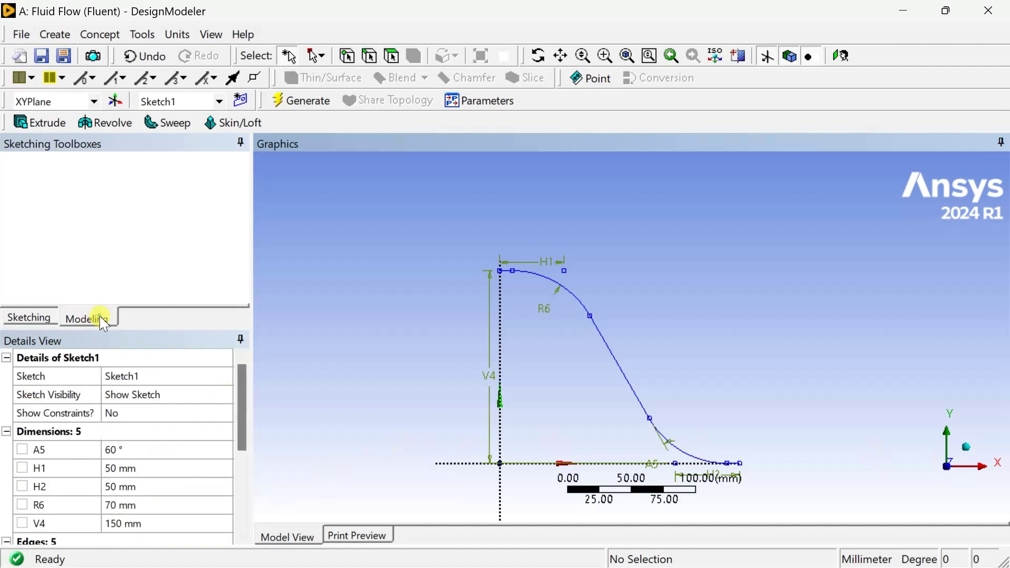
left_click(36, 178)
left_click(100, 194)
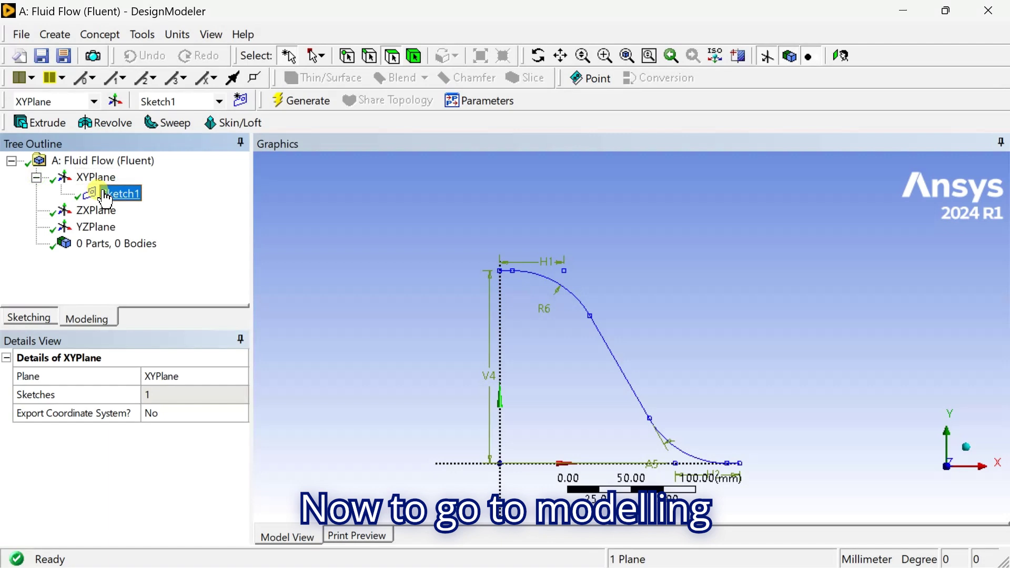
right_click(103, 193)
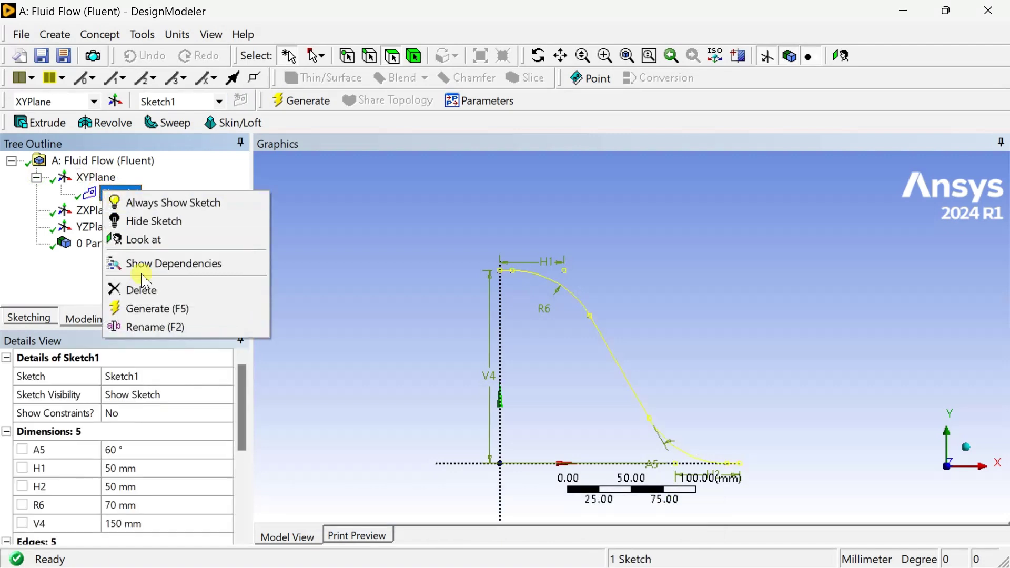
left_click(181, 205)
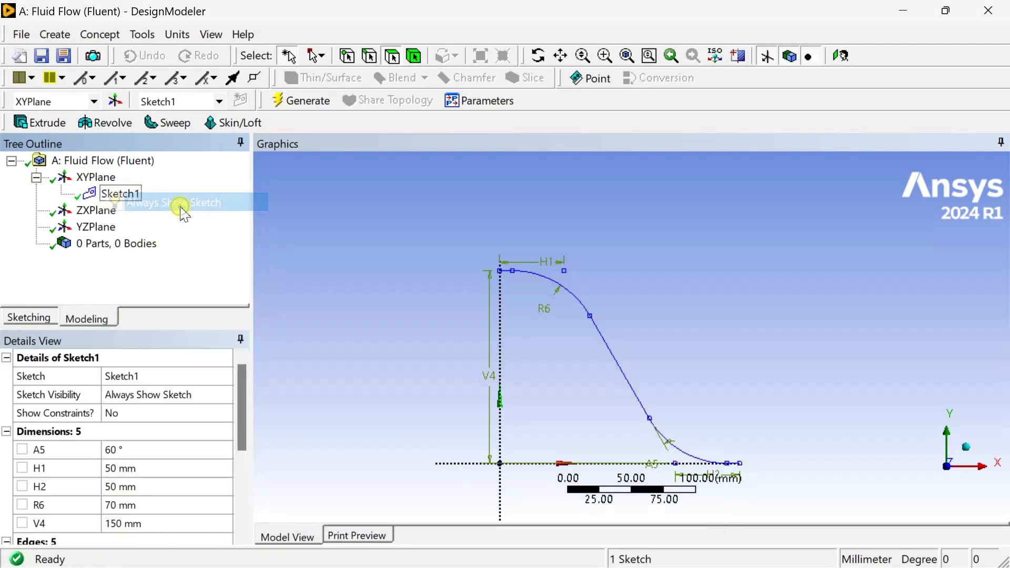
left_click(368, 238)
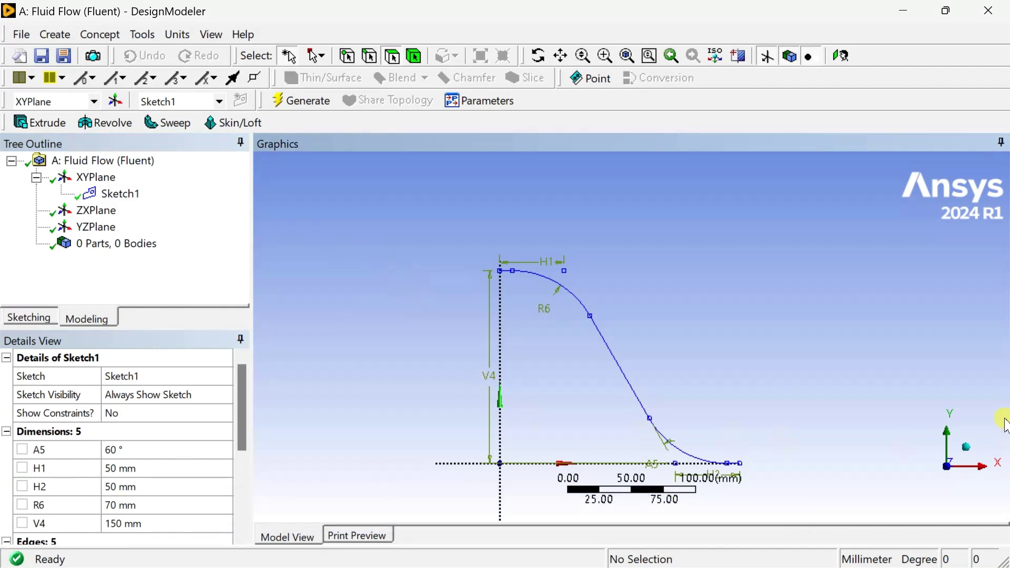
Step: Orient the view face-on to YZPlane, start sketching on that plane, and enlarge the list of sketching tools
left_click(968, 450)
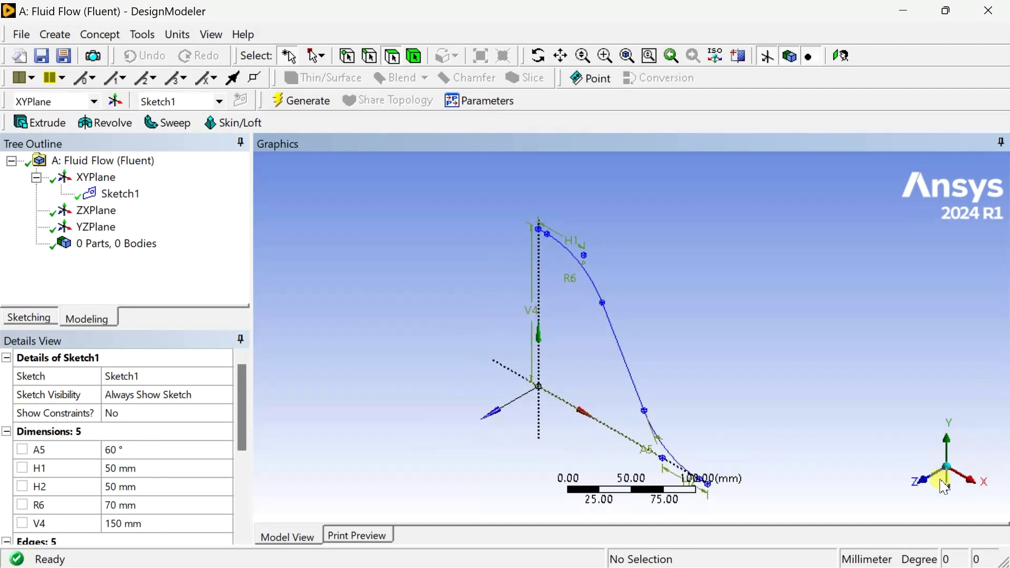
left_click(975, 483)
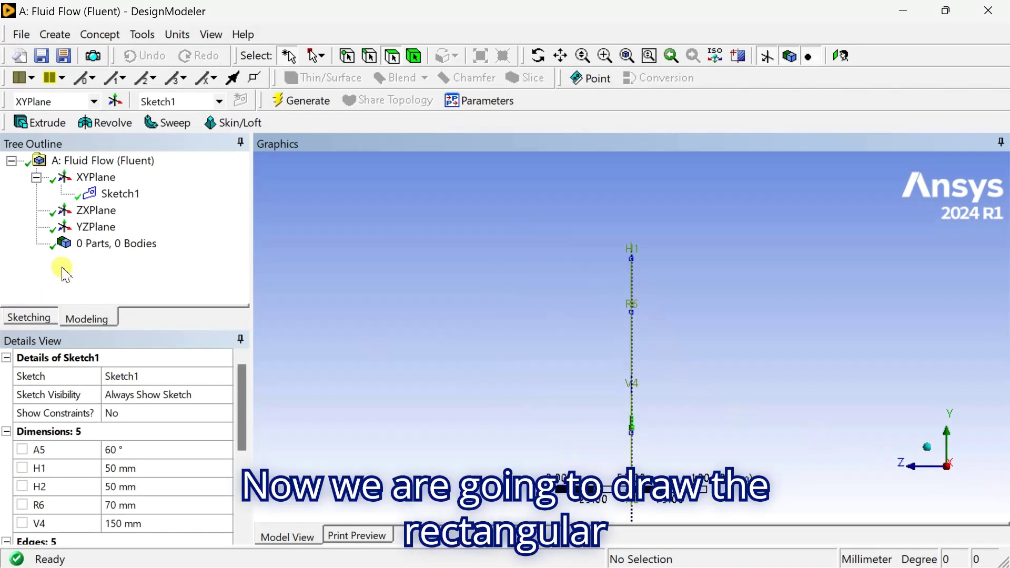
left_click(94, 228)
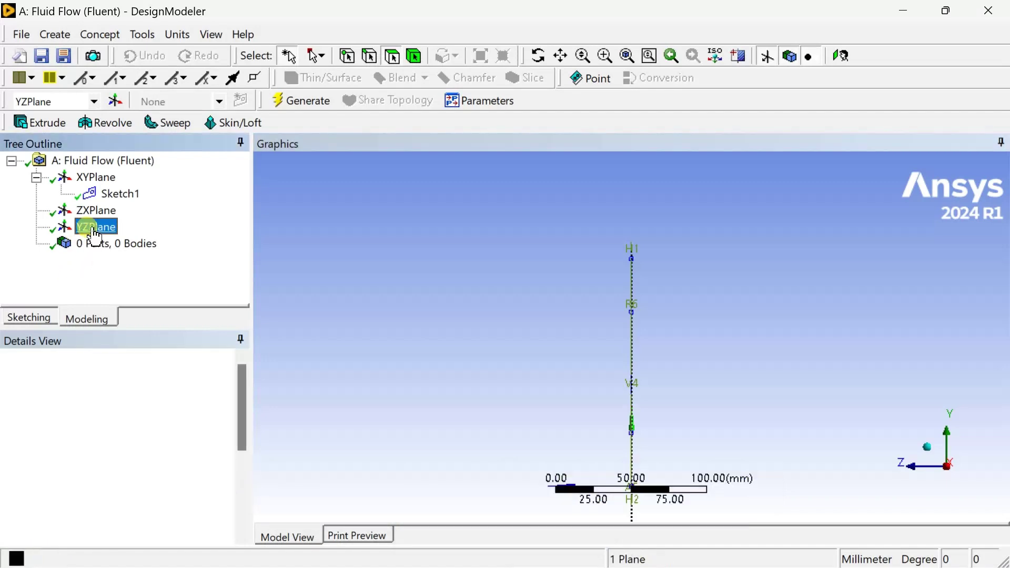
left_click(30, 319)
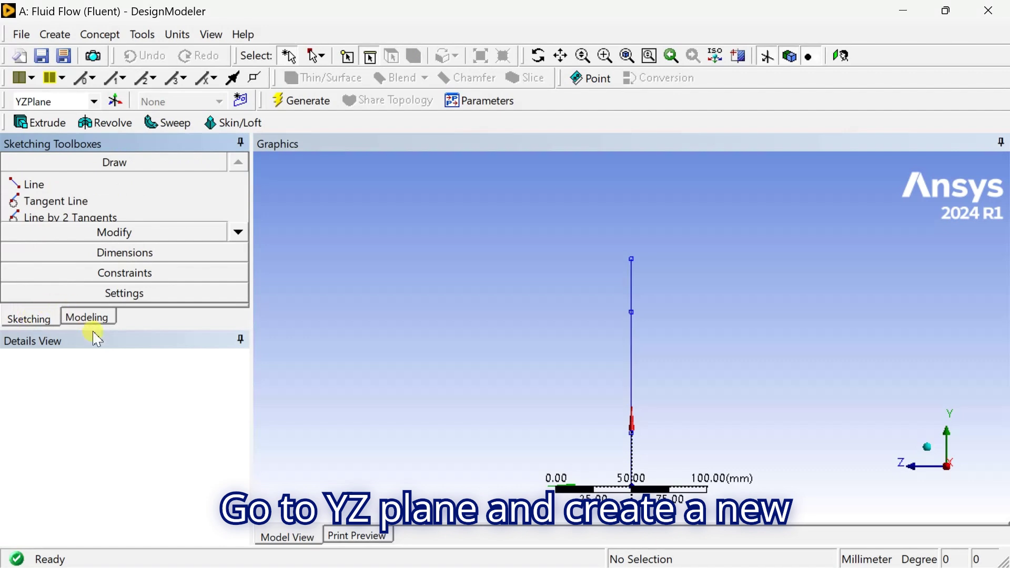
left_click_drag(93, 329, 95, 438)
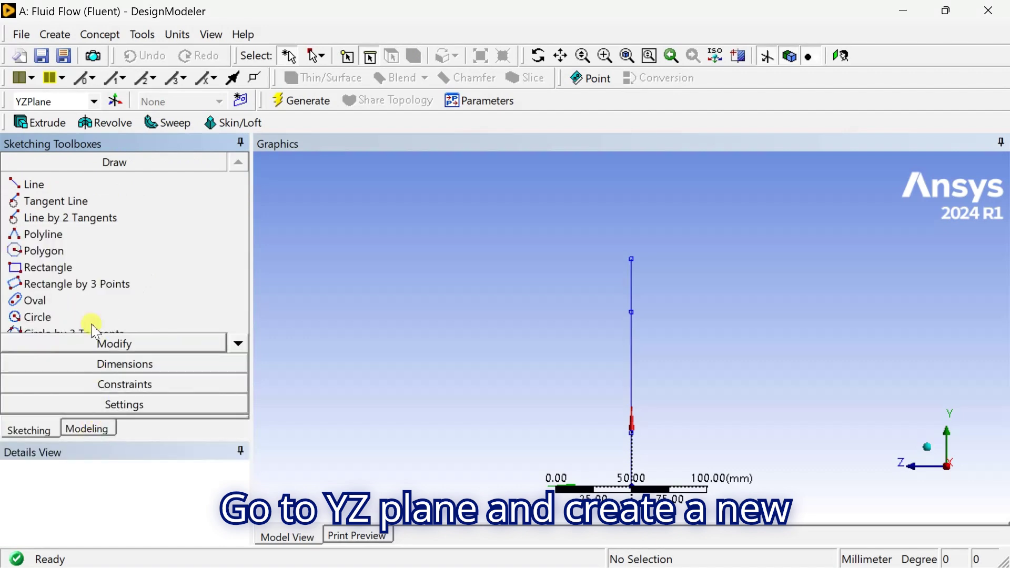
Step: Draw a rectangle on YZPlane around the upper end of the profile, spanning both sides of the vertical axis
left_click(64, 269)
left_click(63, 270)
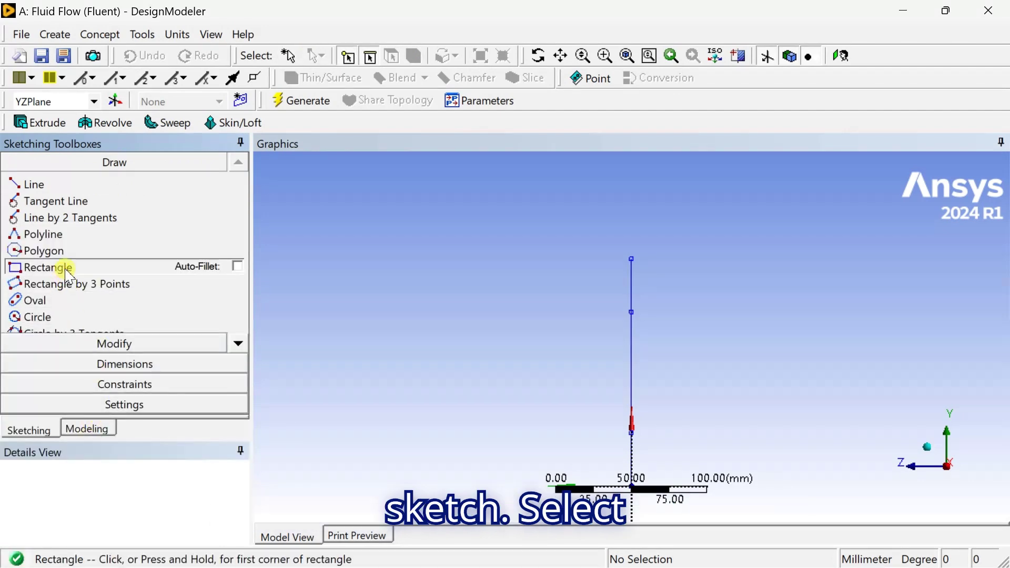
left_click(531, 235)
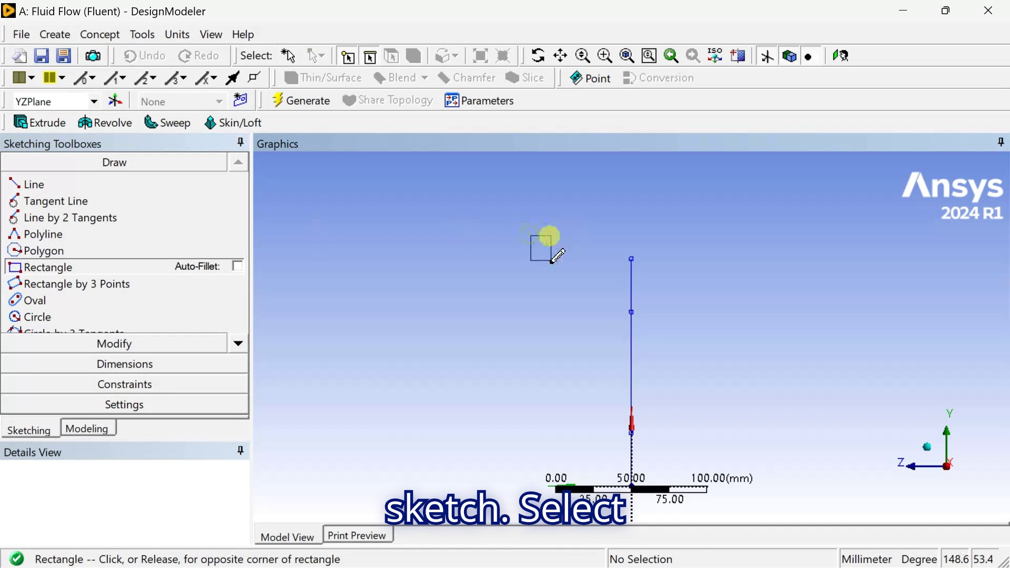
left_click(723, 290)
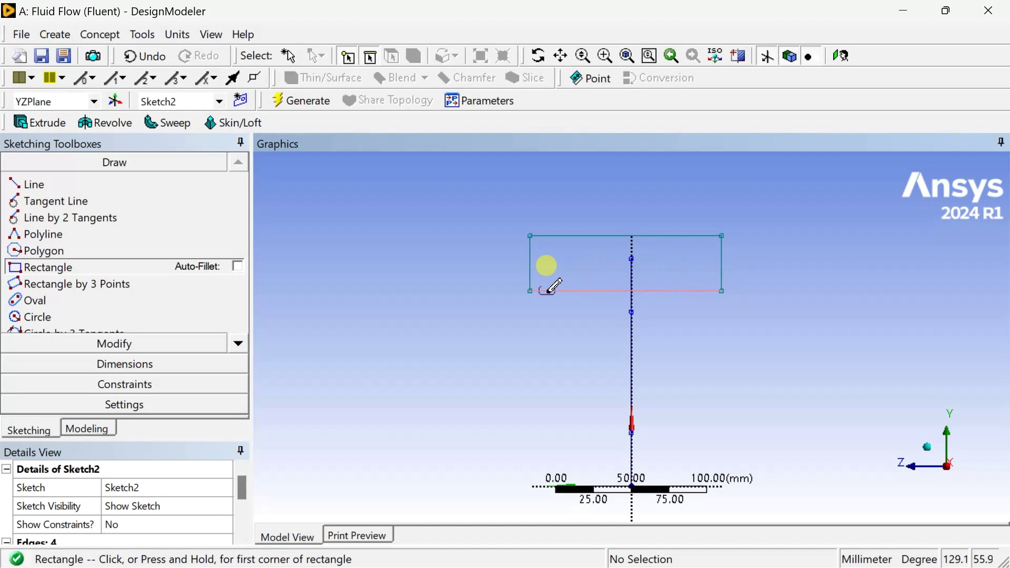
Step: Add a general dimension to the rectangle's long upper edge, placed above the rectangle
left_click(158, 364)
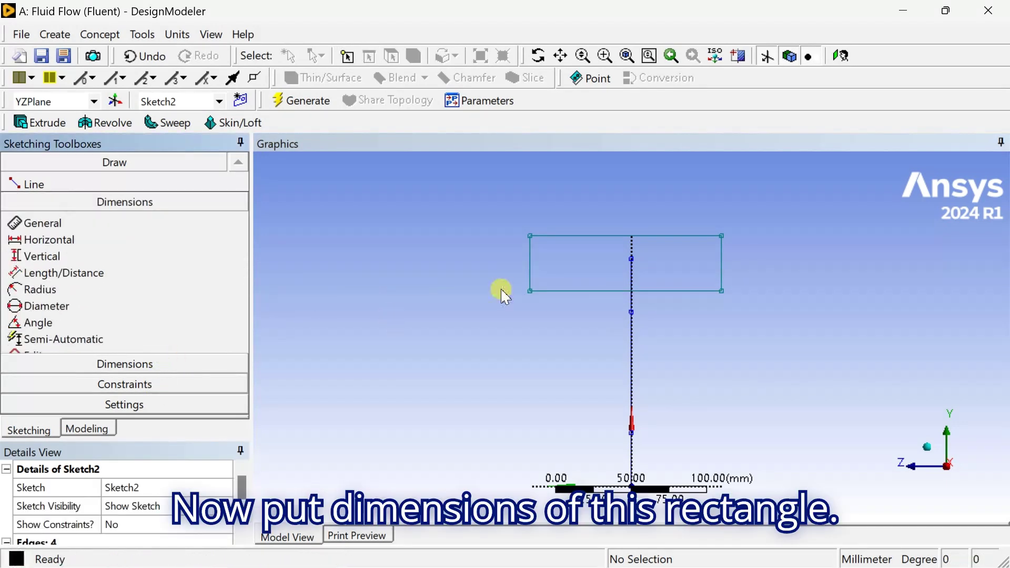
left_click(621, 245)
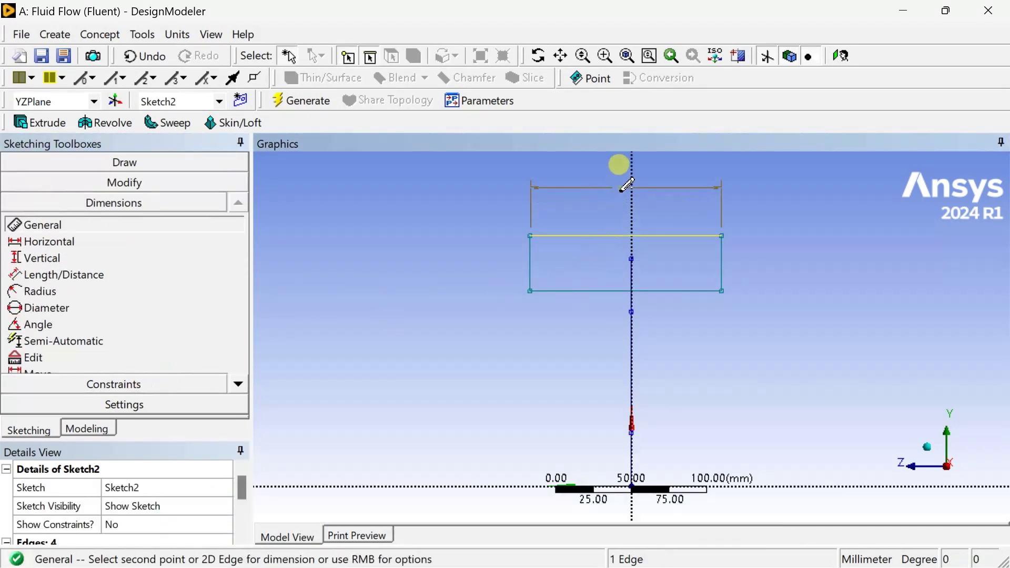
left_click(624, 188)
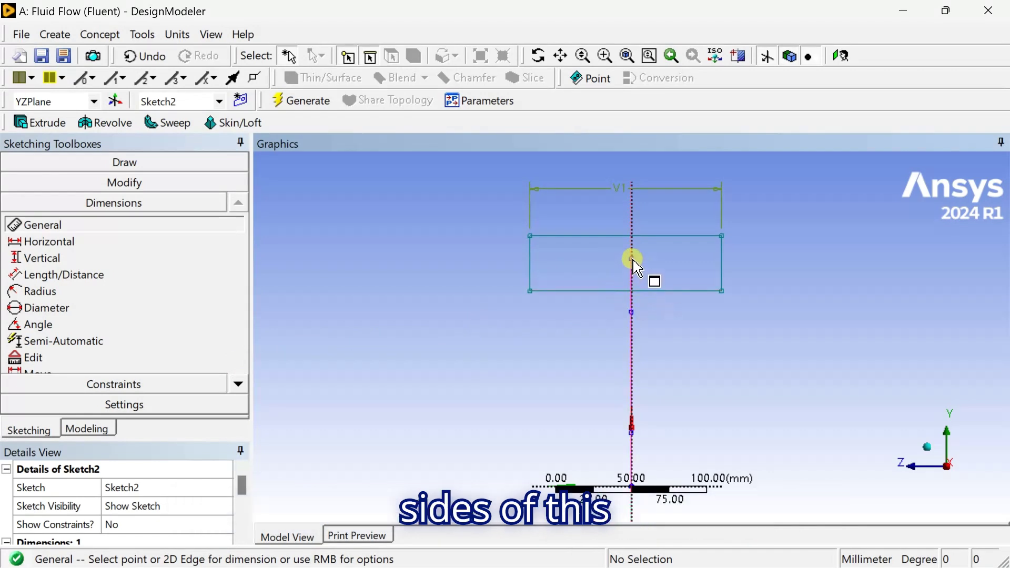
scroll(665, 291, "down", 3)
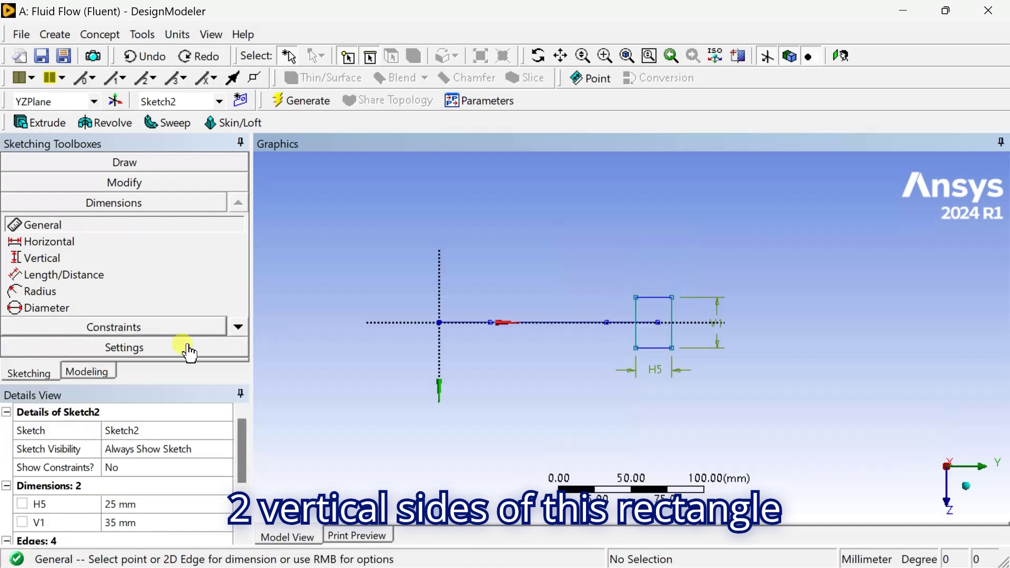
Step: Add a horizontal dimension from the axis through the origin to the nearest side of the rectangle
left_click(57, 243)
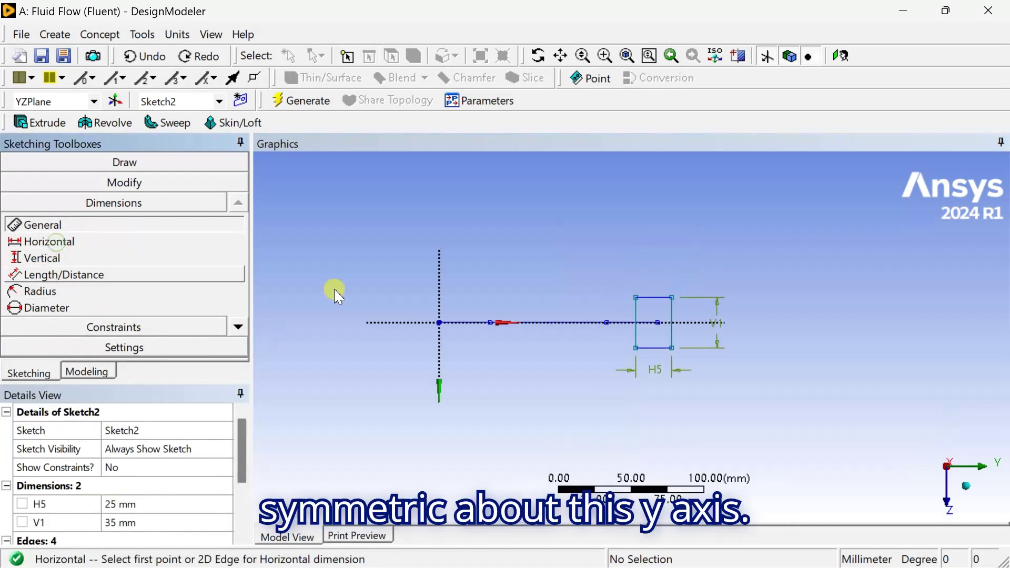
left_click(440, 304)
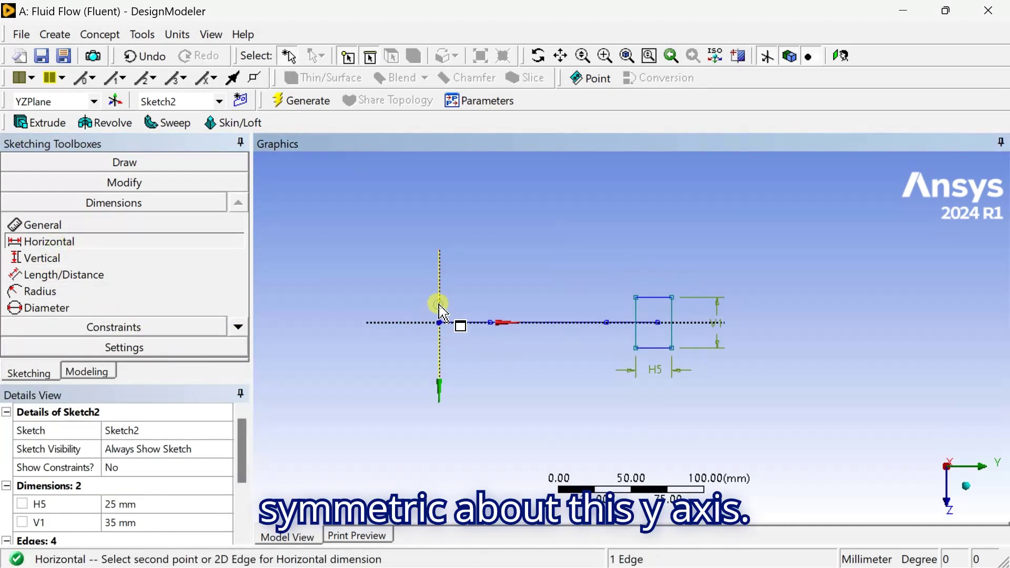
left_click(637, 309)
left_click(587, 300)
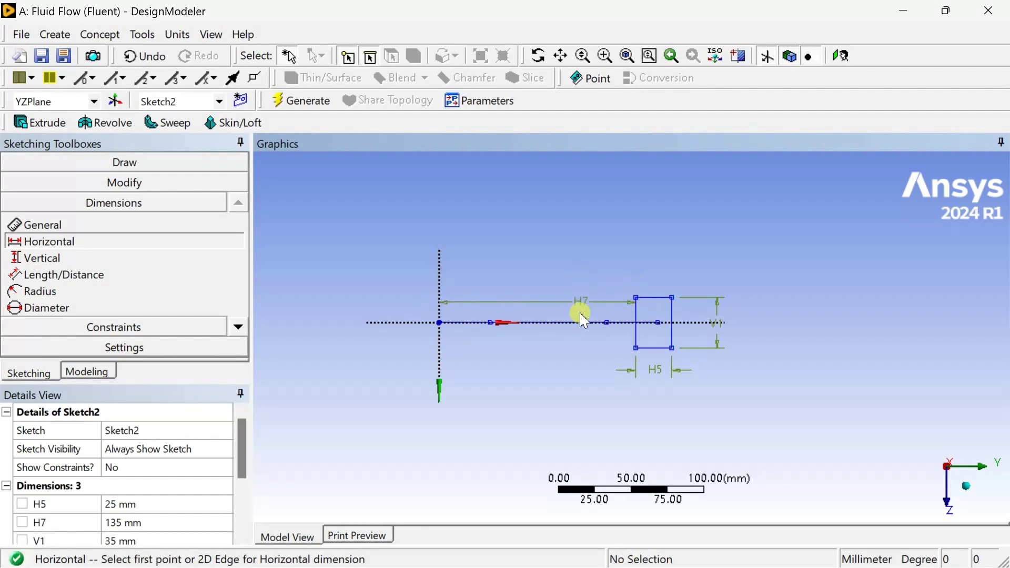
Step: Set the rectangle's distance H7 from the origin axis to 150 mm and generate the model
left_click(159, 524)
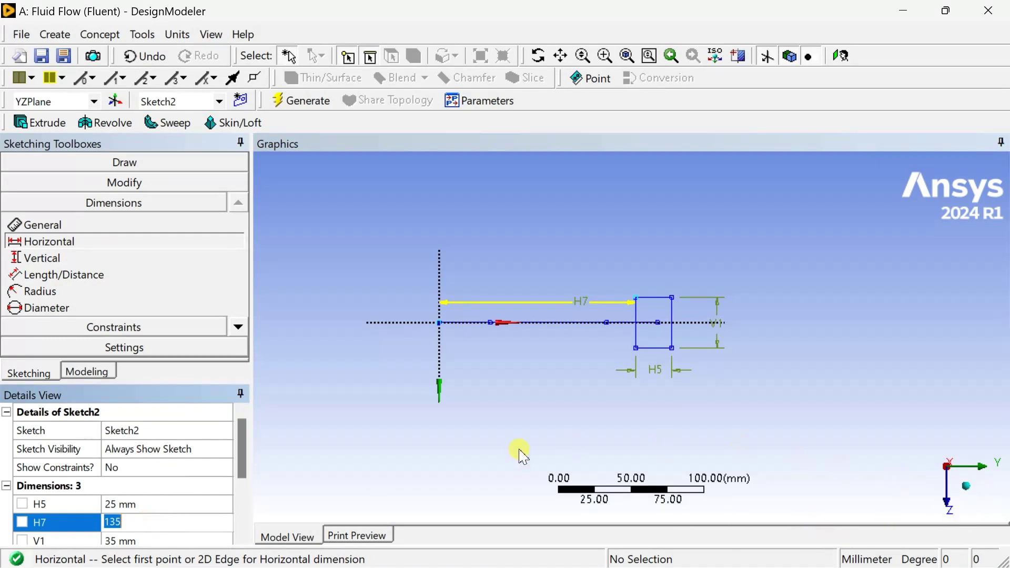
type("15")
key("Return")
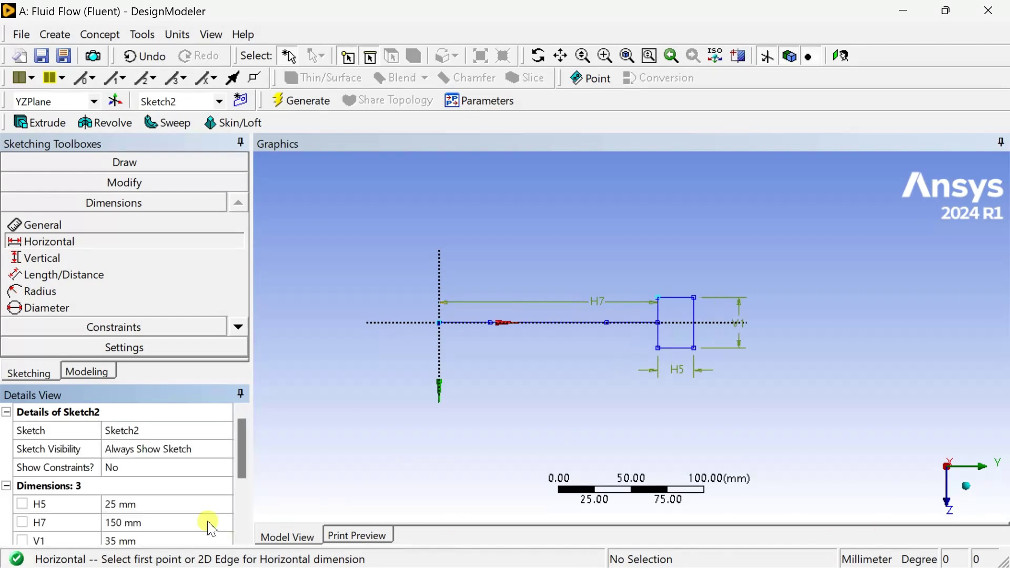
left_click(321, 101)
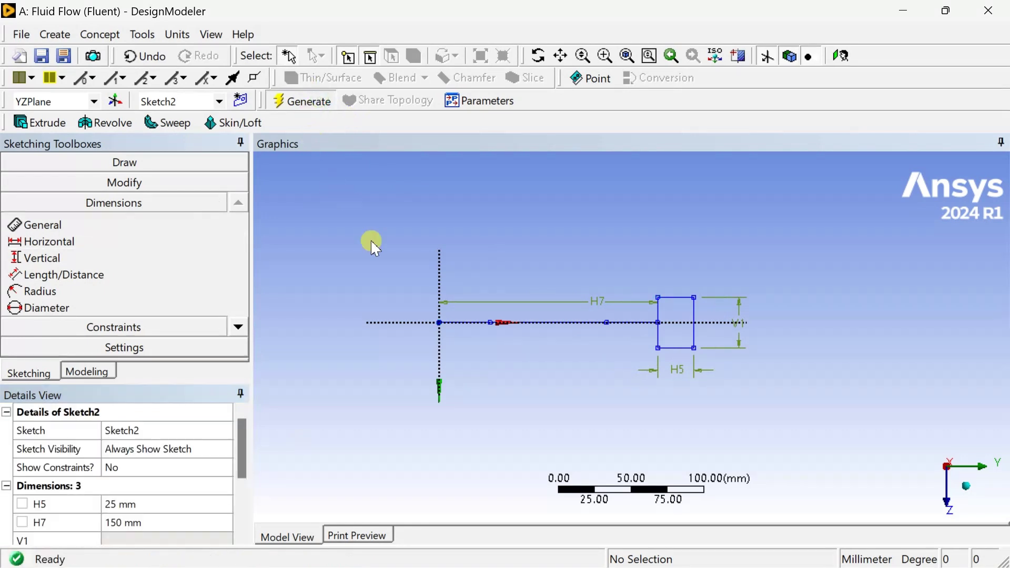
Step: Examine the rectangle and profile sketches in 3D, then the outlet end of the profile curve up close
mouse_move(485, 259)
middle_mouse_down()
mouse_move(507, 286)
mouse_move(508, 305)
mouse_move(755, 435)
middle_mouse_up()
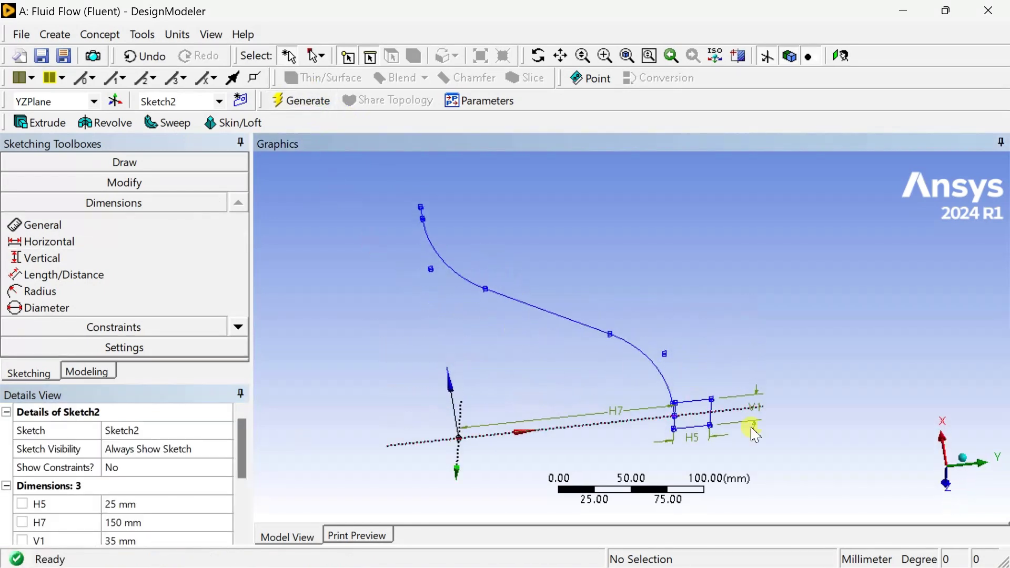
left_click(962, 461)
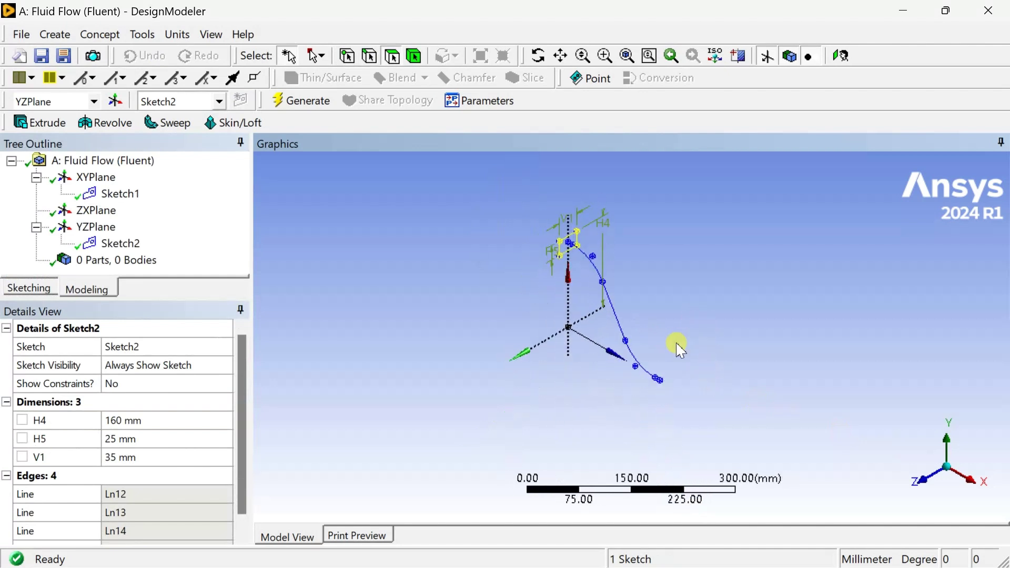
mouse_move(680, 350)
middle_mouse_down()
mouse_move(694, 300)
mouse_move(789, 338)
mouse_move(762, 295)
mouse_move(678, 313)
mouse_move(647, 305)
mouse_move(677, 237)
mouse_move(639, 380)
middle_mouse_up()
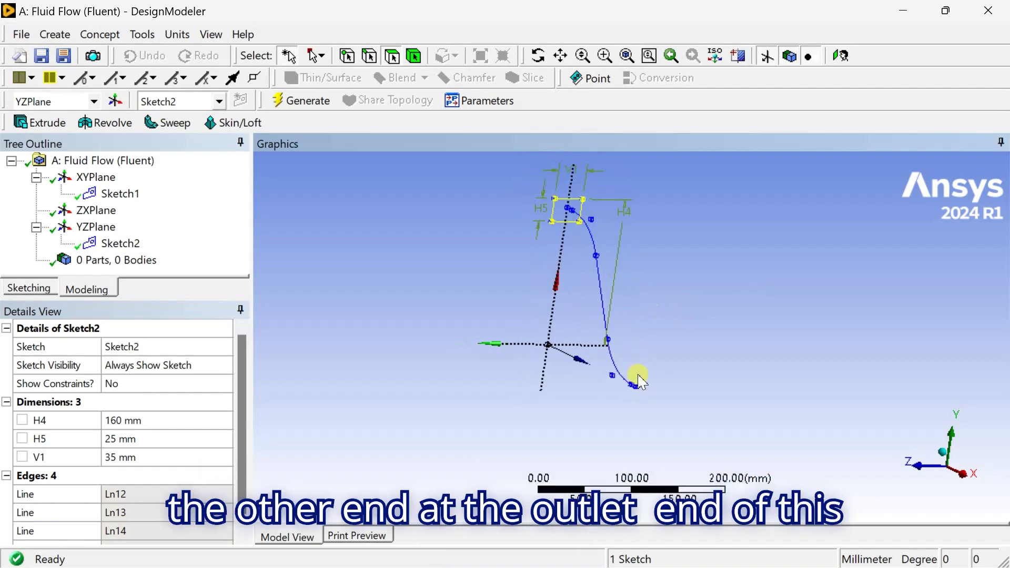
scroll(639, 379, "up", 5)
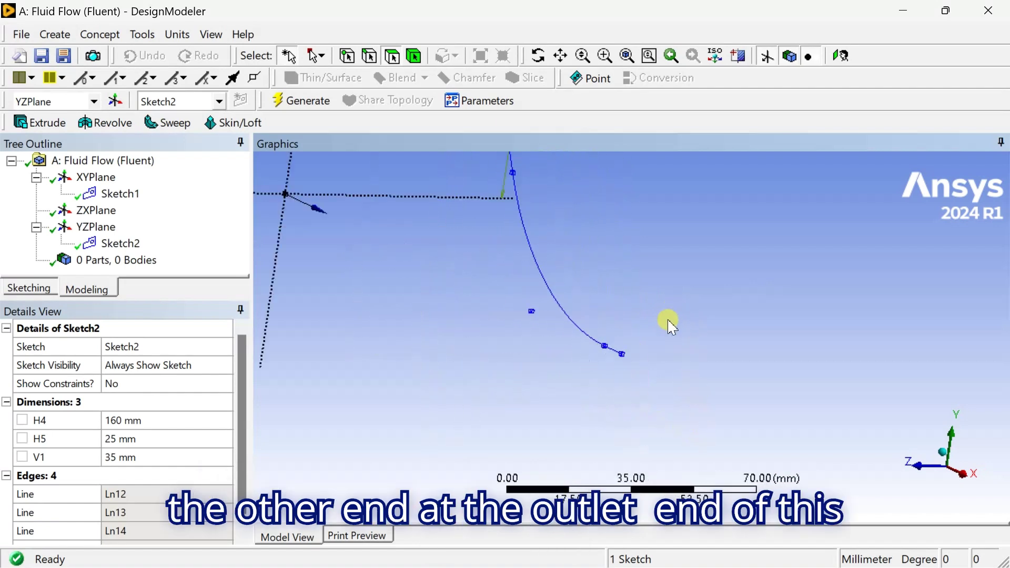
scroll(658, 333, "up", 2)
scroll(661, 342, "down", 7)
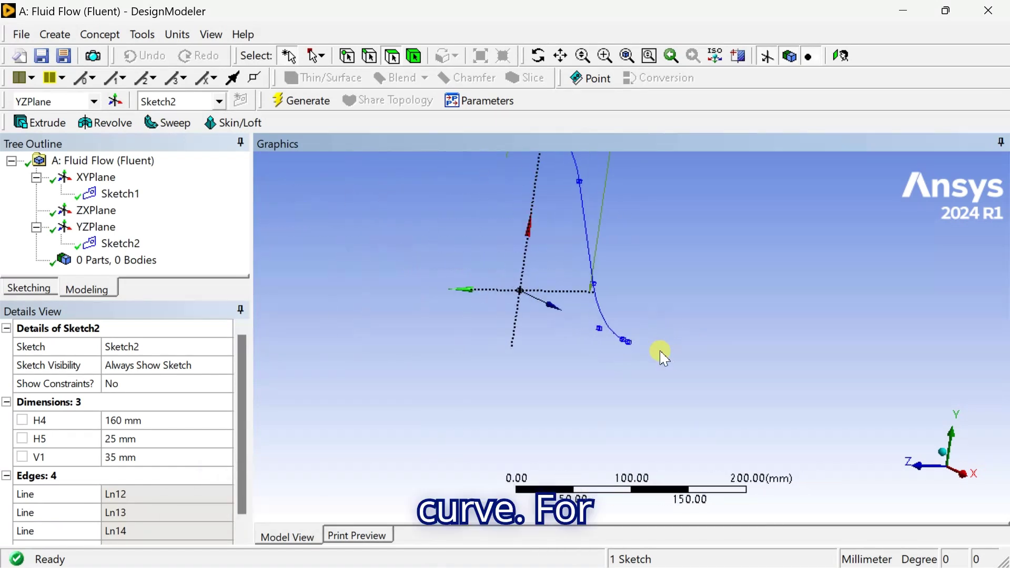
mouse_move(664, 358)
middle_mouse_down()
mouse_move(663, 311)
mouse_move(702, 309)
mouse_move(724, 334)
mouse_move(749, 311)
mouse_move(733, 300)
middle_mouse_up()
scroll(731, 322, "up", 4)
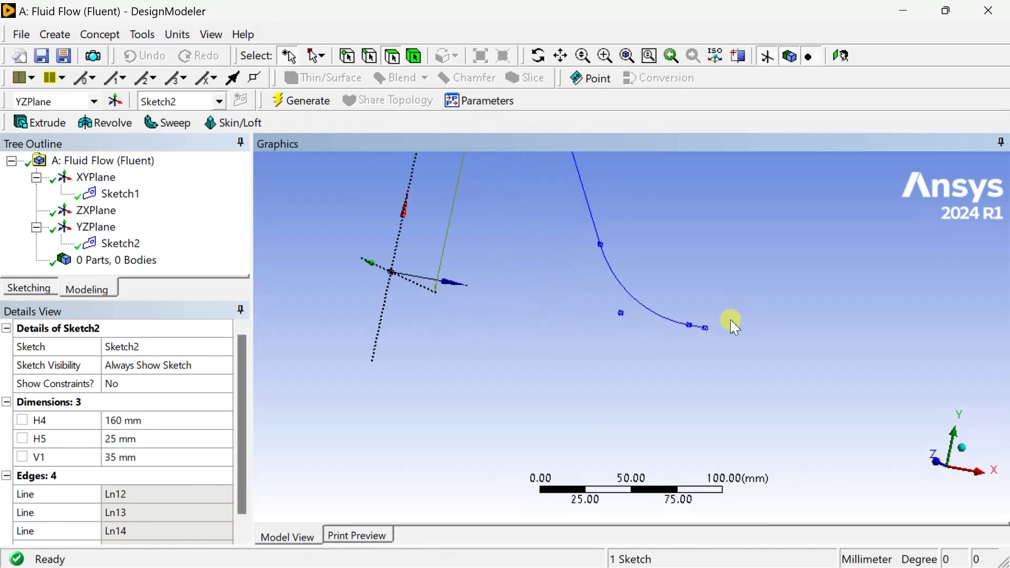
scroll(735, 328, "up", 2)
middle_click_drag(725, 342, 627, 395, "ctrl")
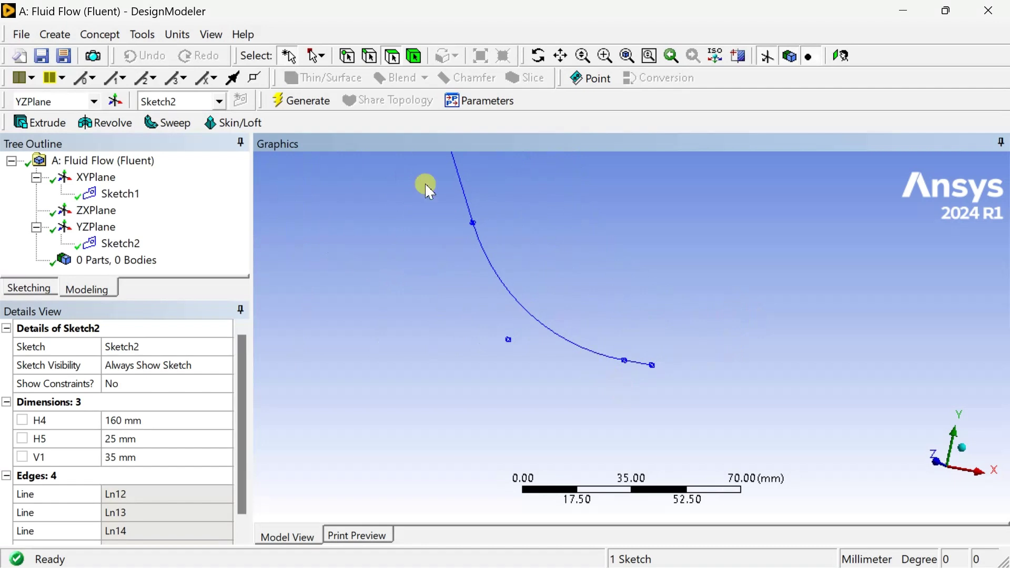
Step: Create a new plane and set its type to From Point and Normal
left_click(115, 101)
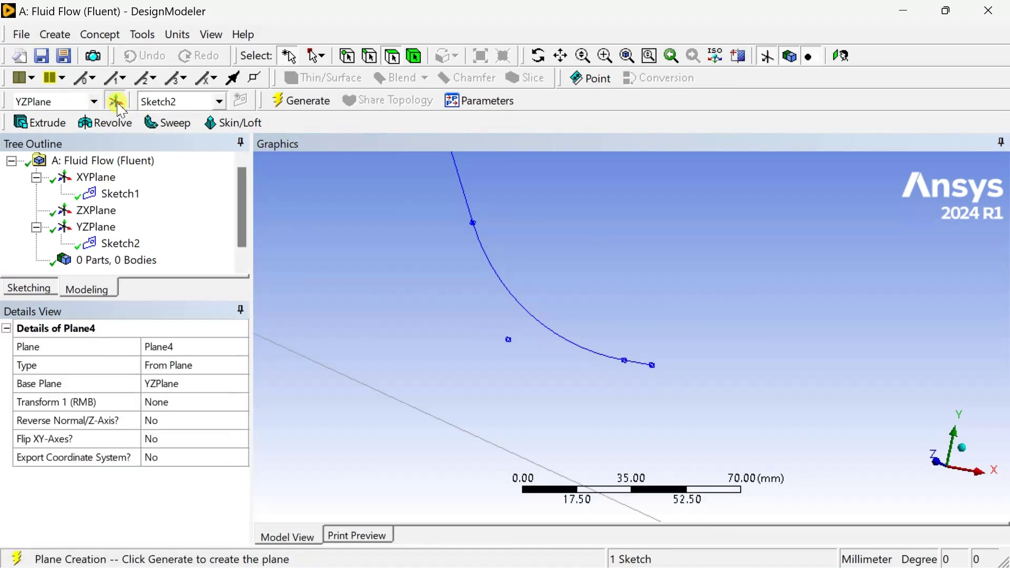
left_click(92, 256)
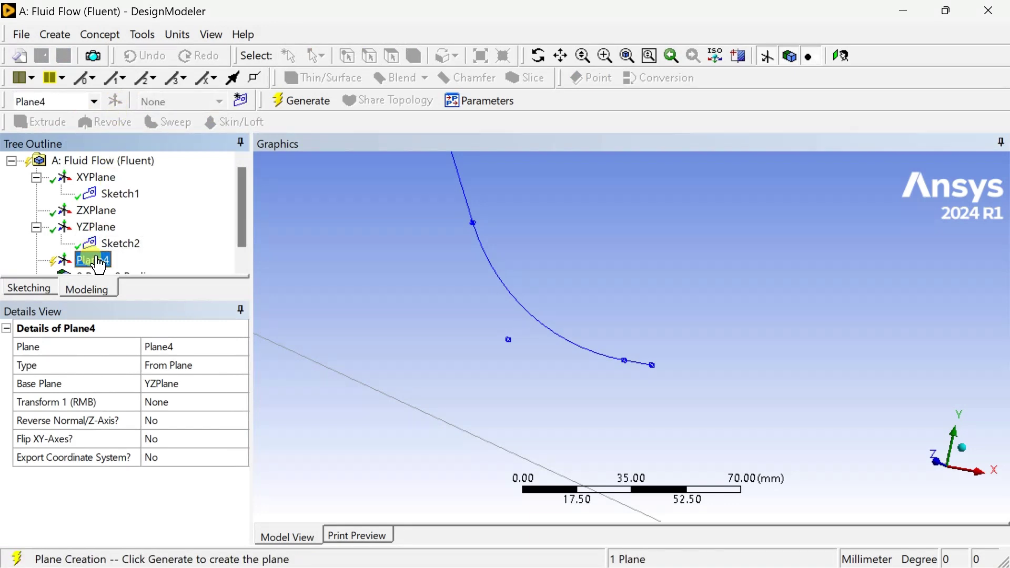
left_click(210, 368)
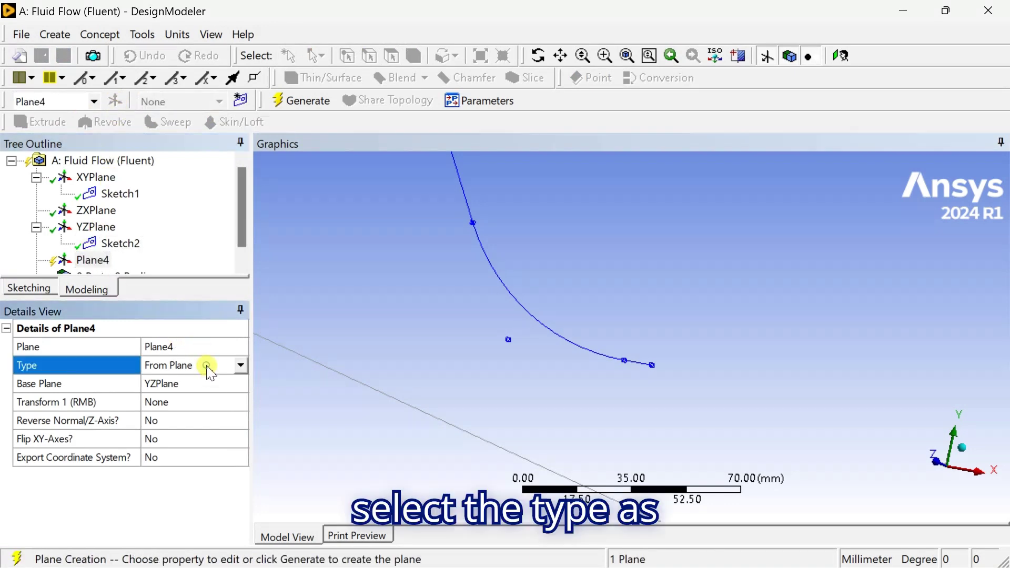
left_click(241, 367)
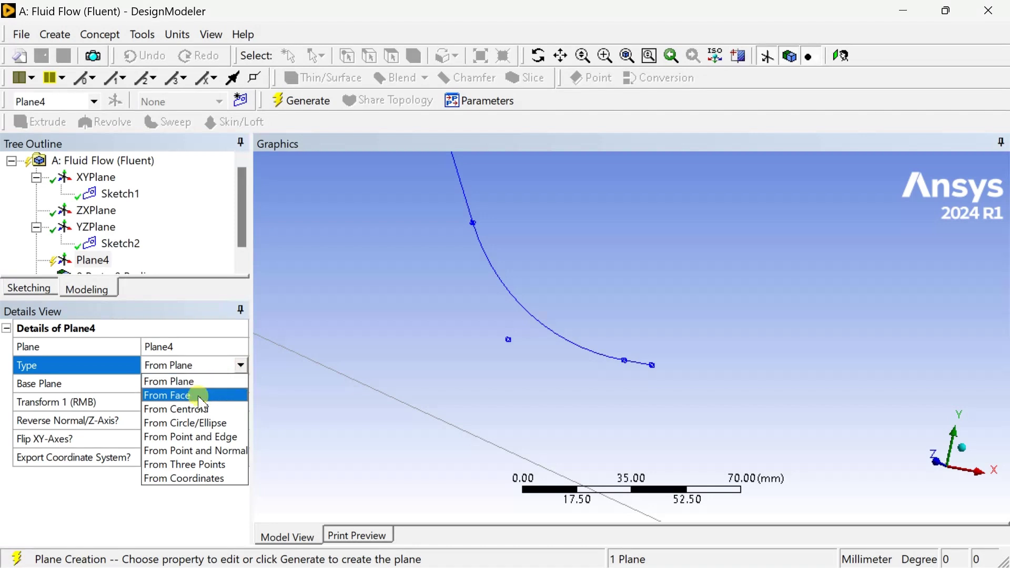
left_click(224, 450)
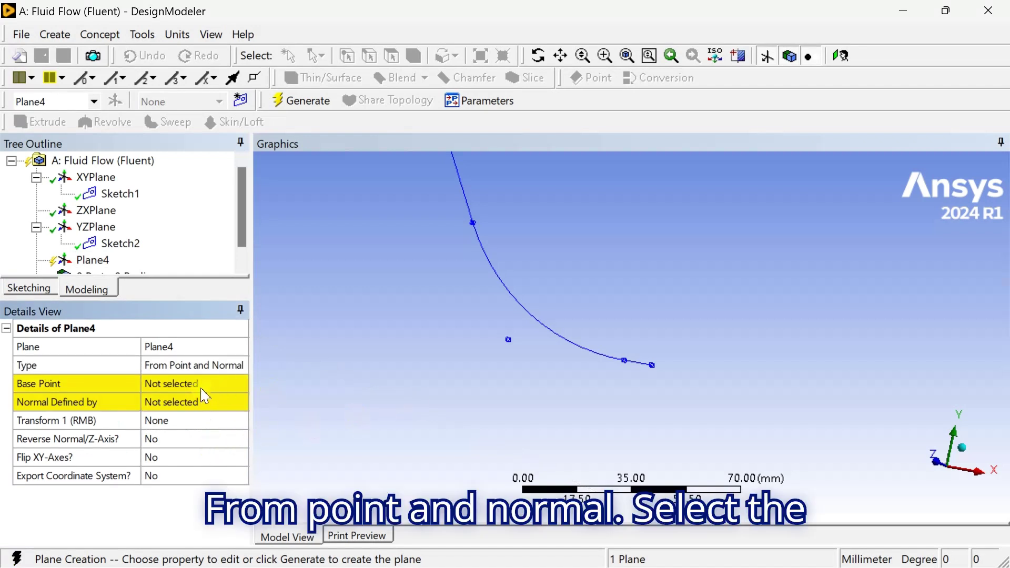
Step: Set Plane4's base point to the profile's lower end vertex and define its normal by the short straight end edge
left_click(237, 386)
left_click(653, 365)
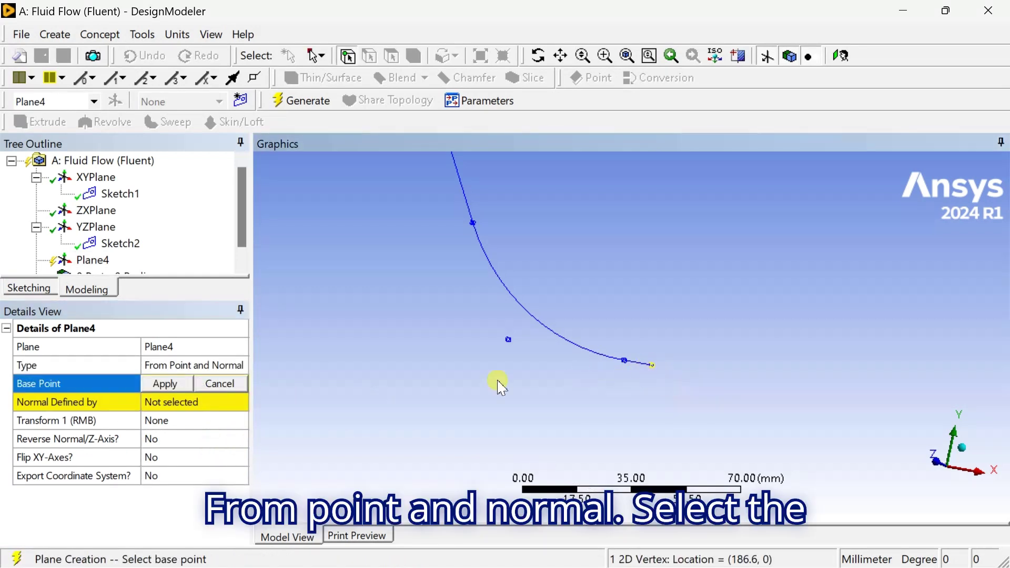
left_click(177, 384)
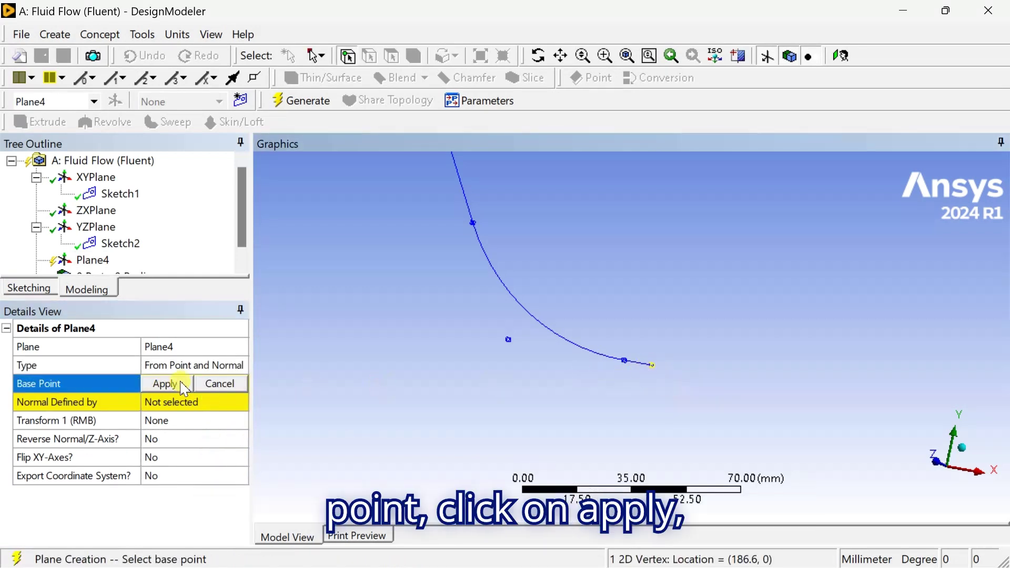
left_click(178, 402)
left_click(637, 362)
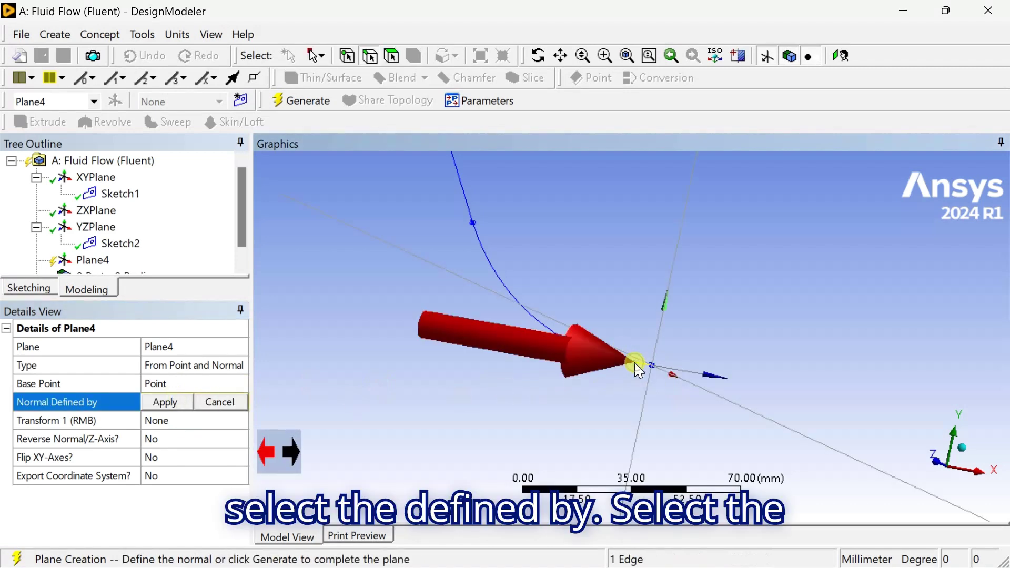
middle_click_drag(581, 379, 578, 411)
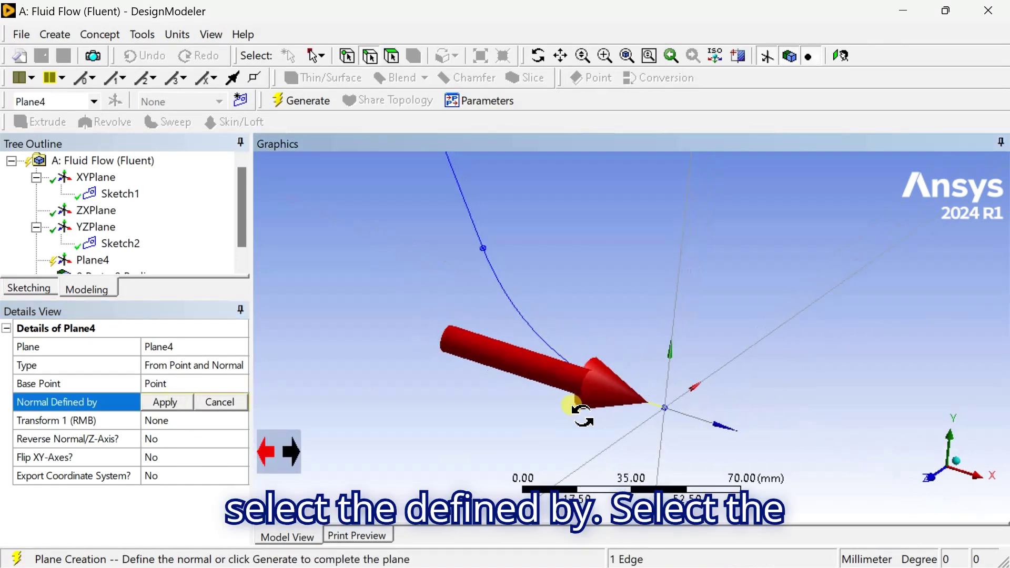
left_click(167, 402)
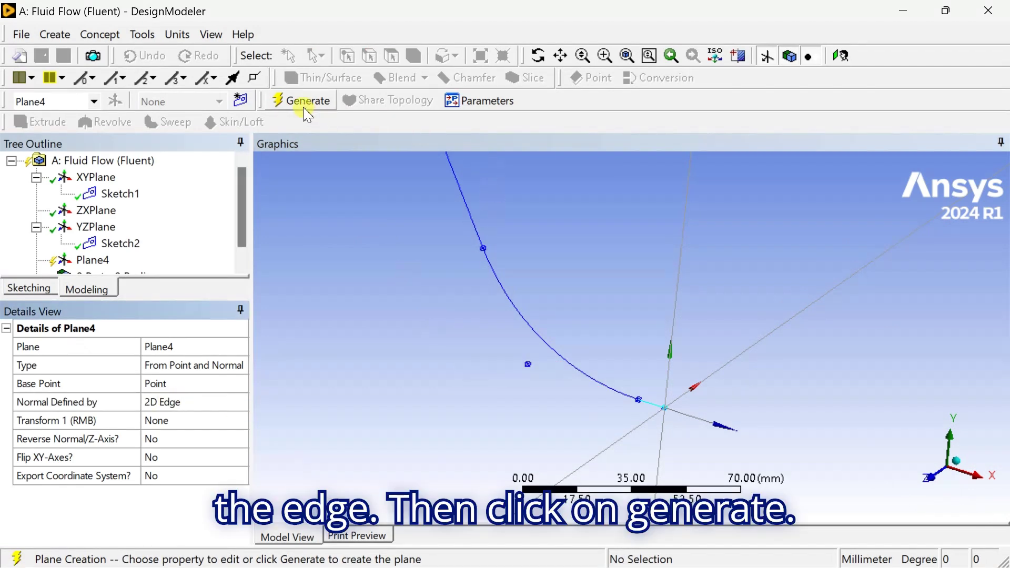
Step: Generate Plane4 and open it for sketching
left_click(289, 100)
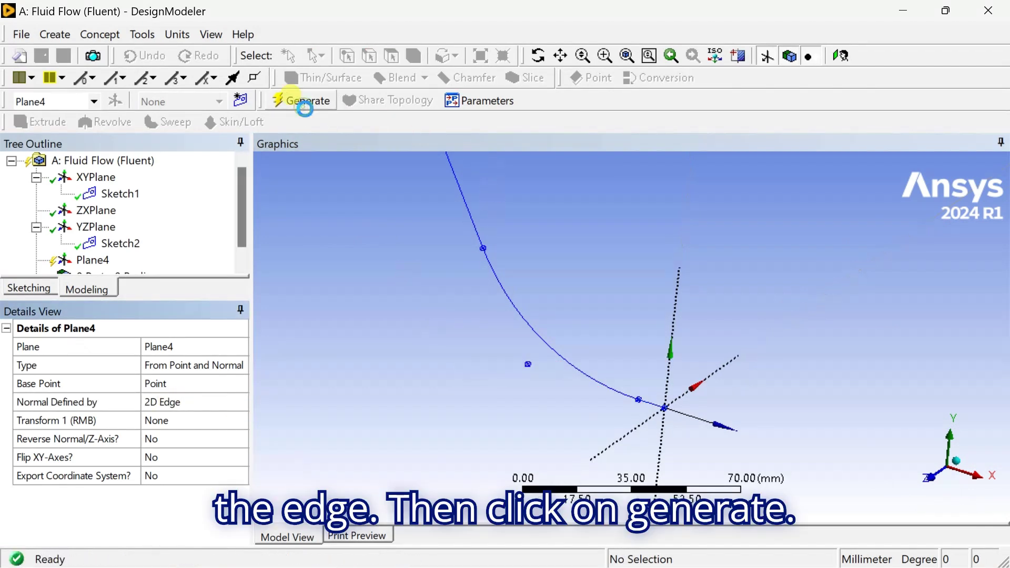
left_click(975, 477)
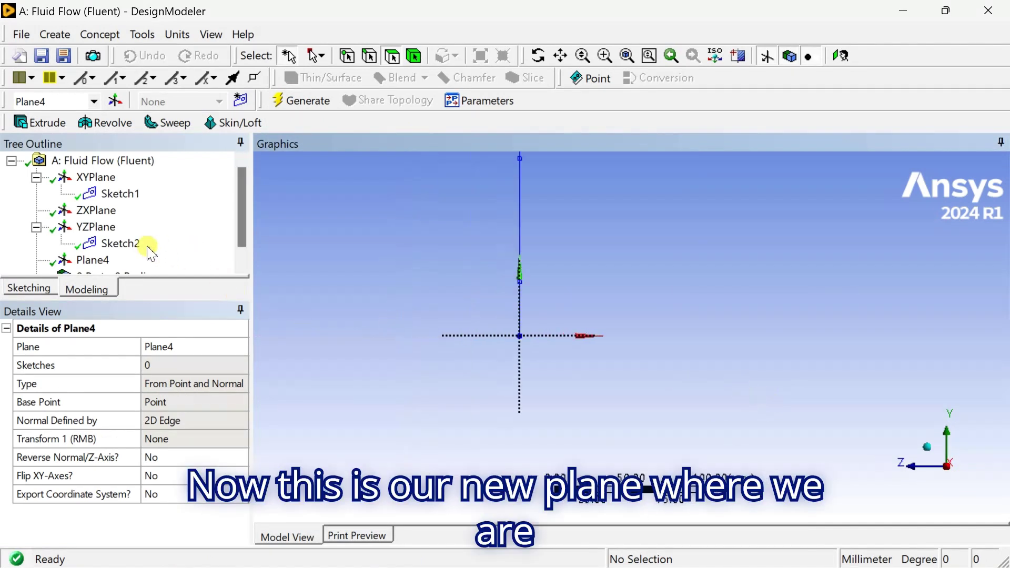
scroll(152, 253, "down", 1)
left_click(95, 244)
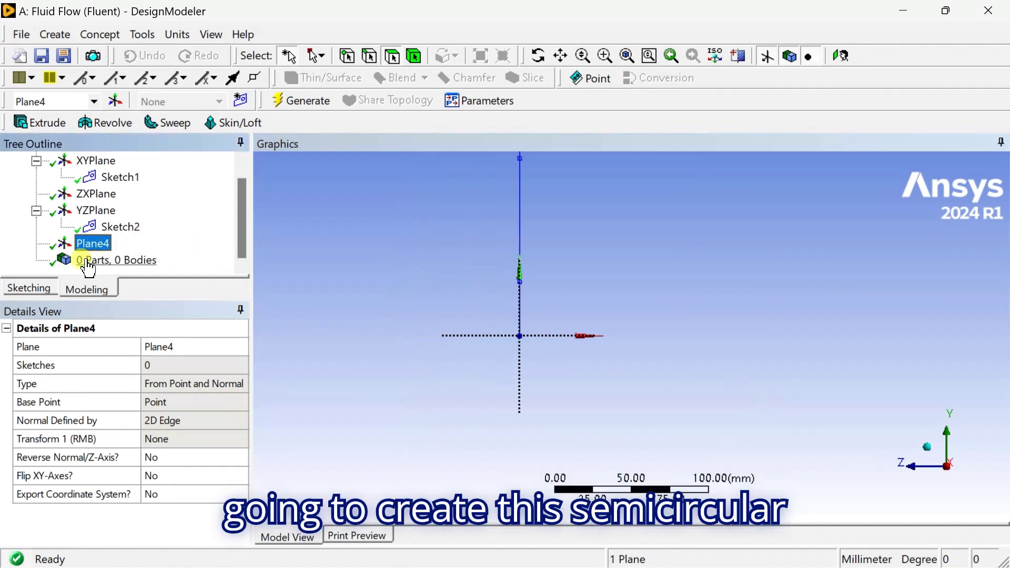
left_click(41, 292)
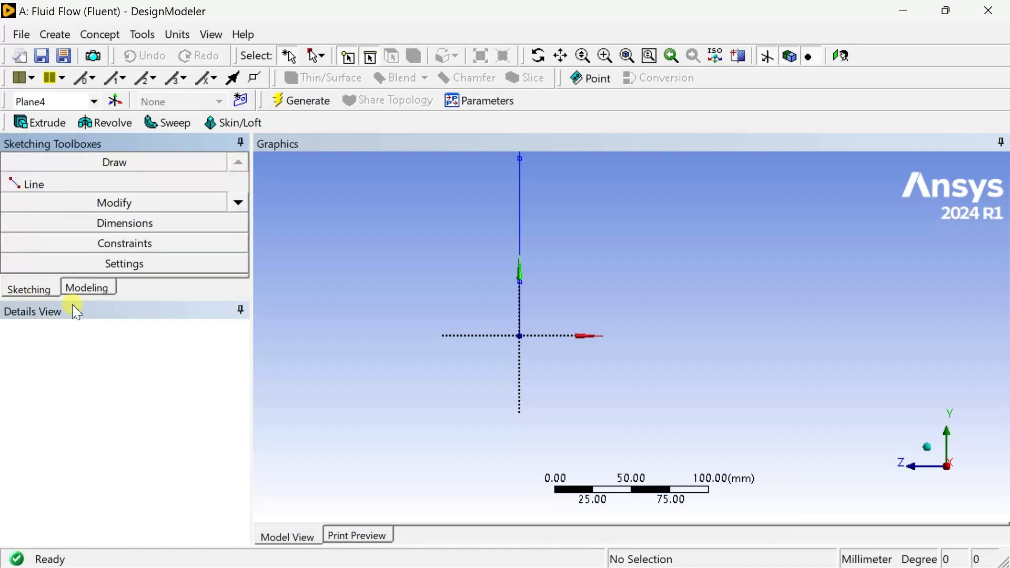
Step: Sketch a circle about 52 mm in diameter on Plane4, centred on the plane's origin
left_click_drag(121, 298, 117, 380)
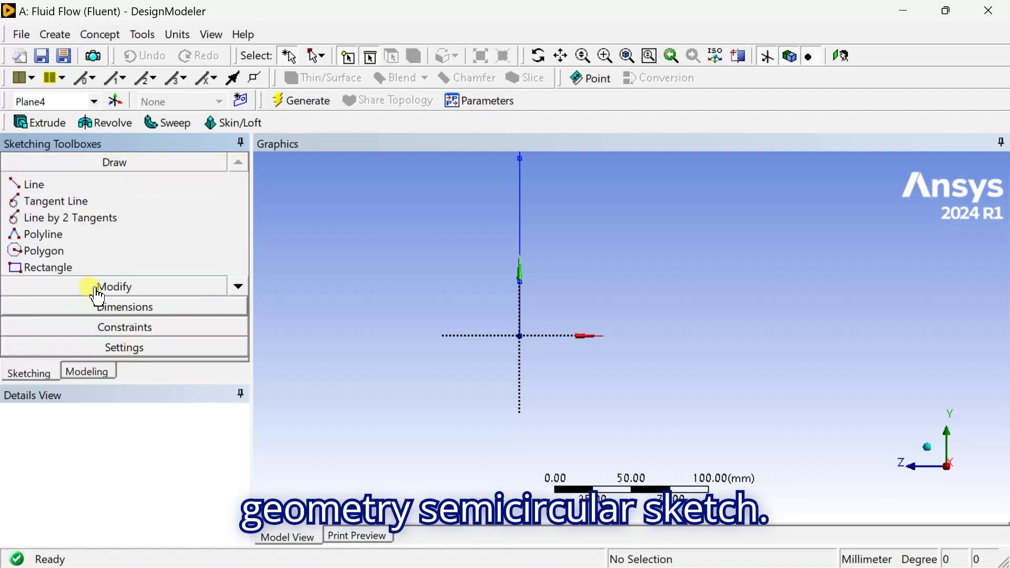
left_click(239, 288)
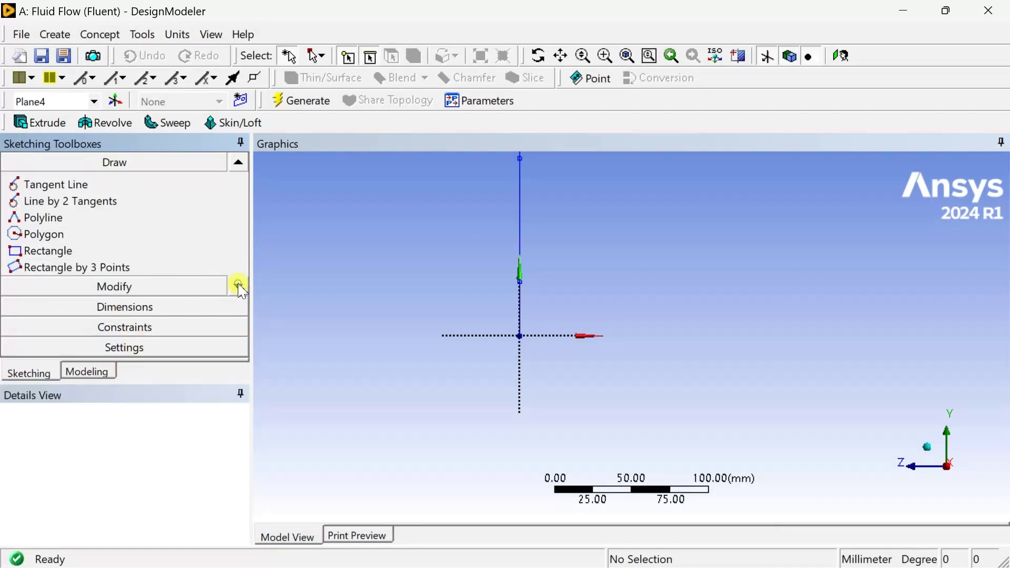
left_click(239, 288)
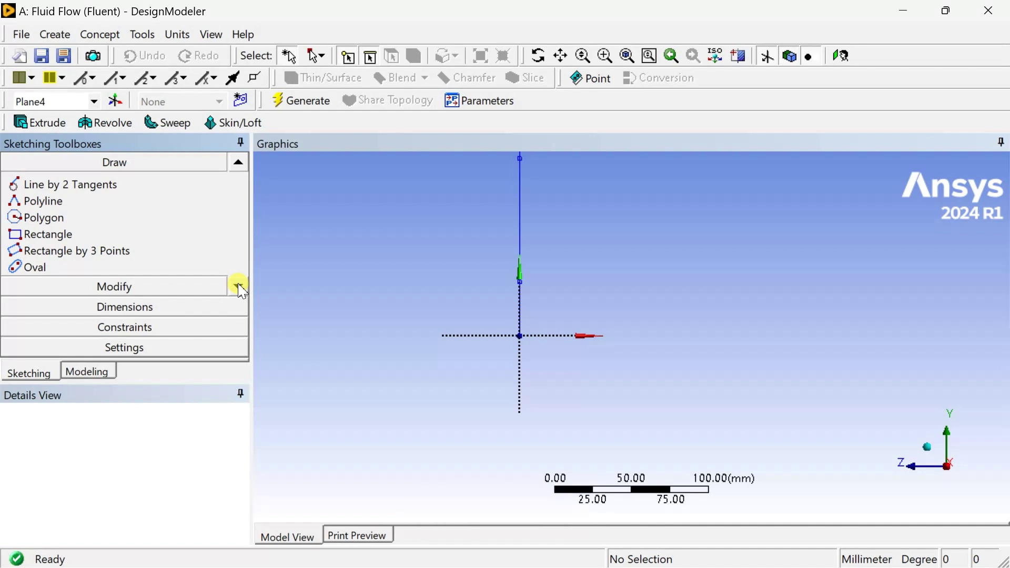
left_click(239, 288)
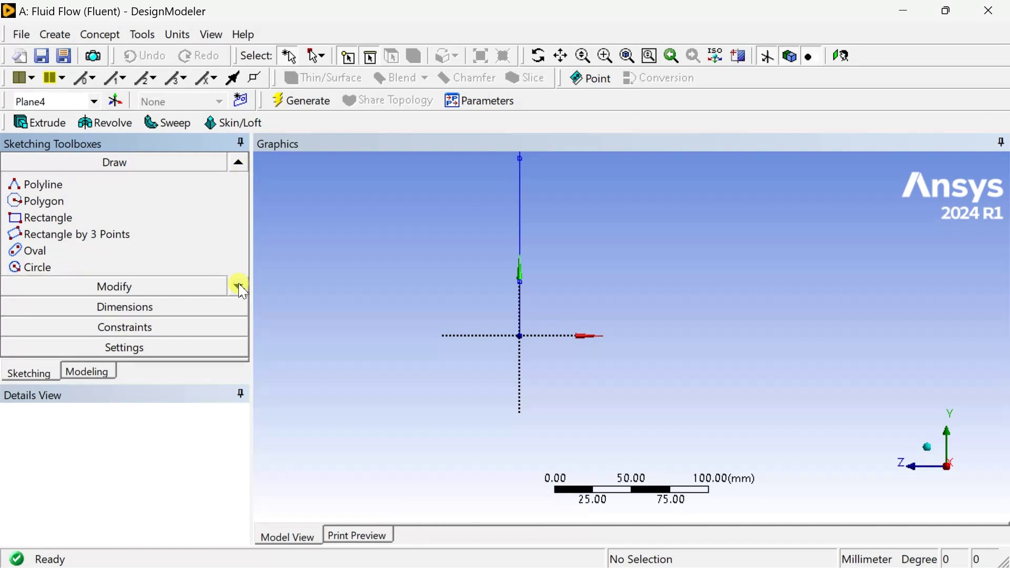
left_click(240, 287)
left_click(240, 287)
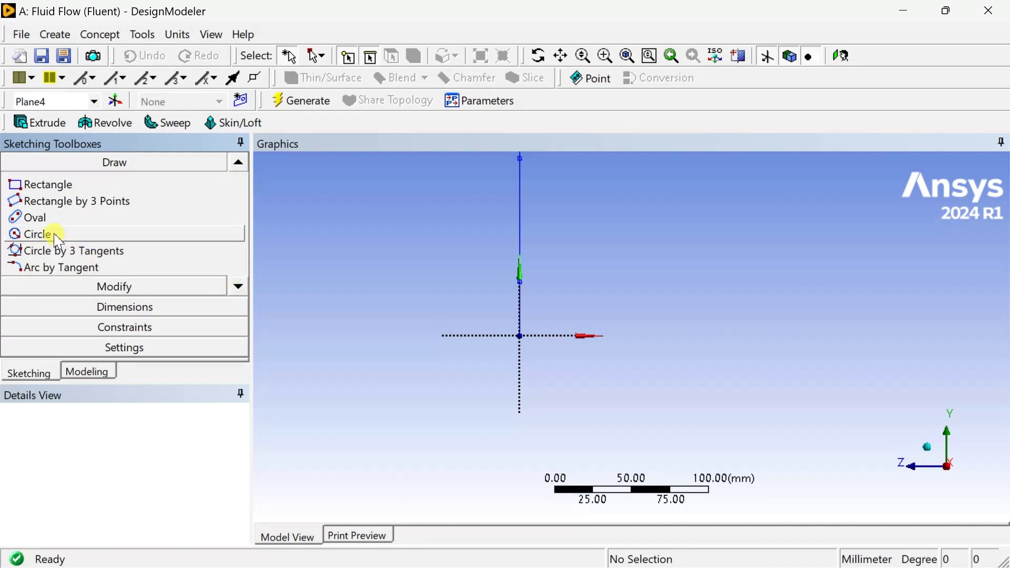
left_click(31, 233)
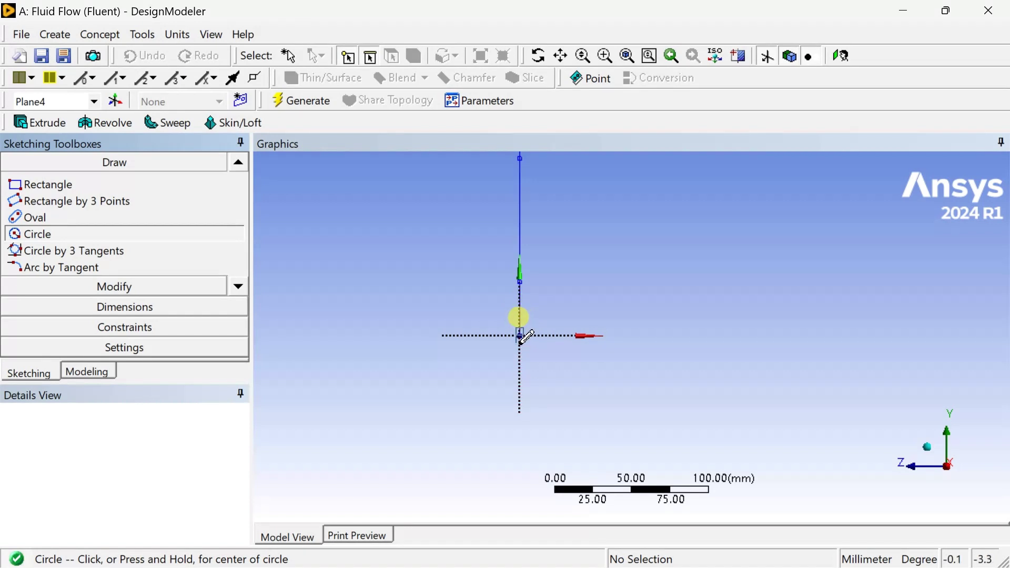
left_click(521, 335)
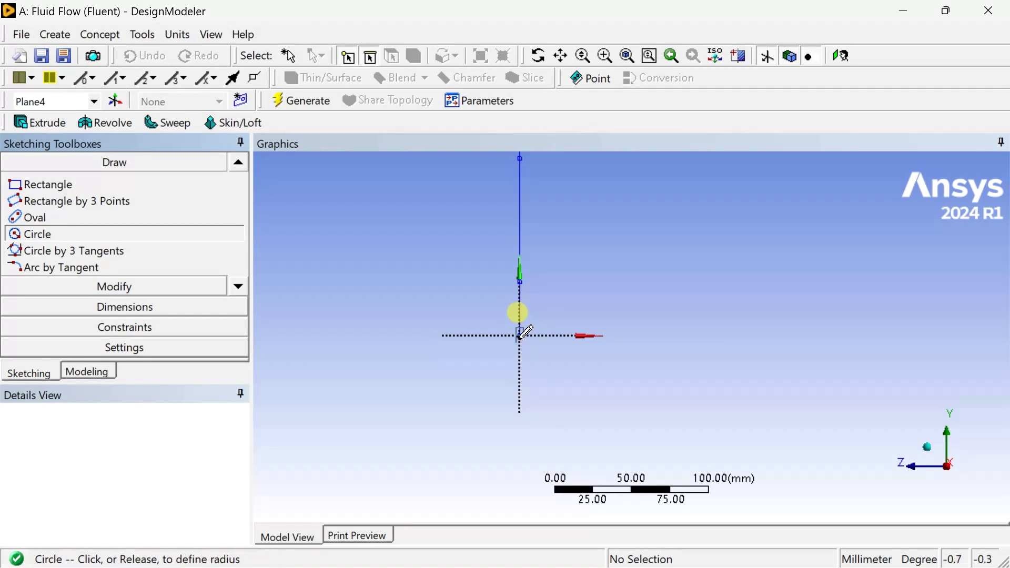
left_click(507, 375)
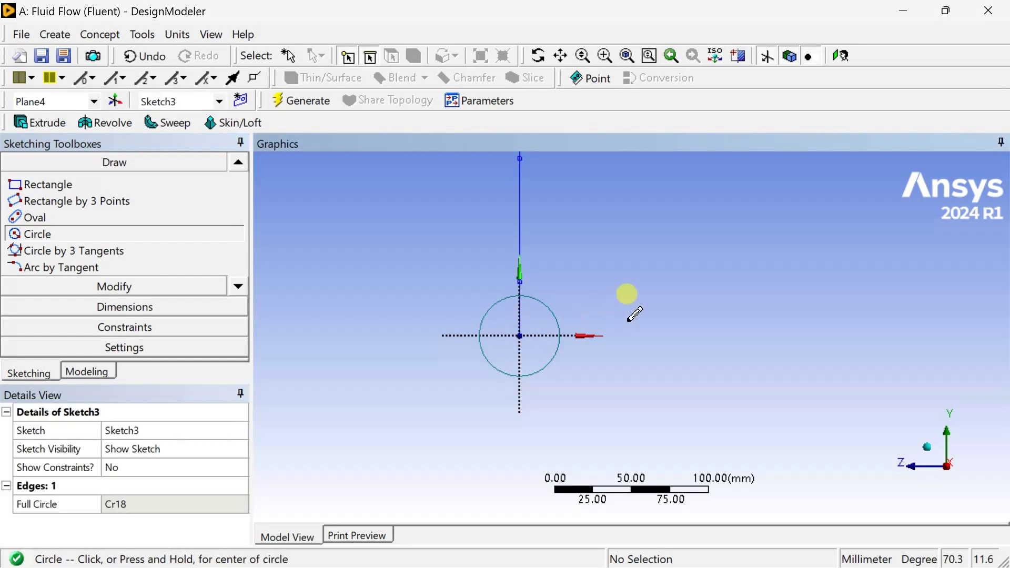
Step: Dimension the circle's diameter and set D1 to 100 mm
left_click(200, 309)
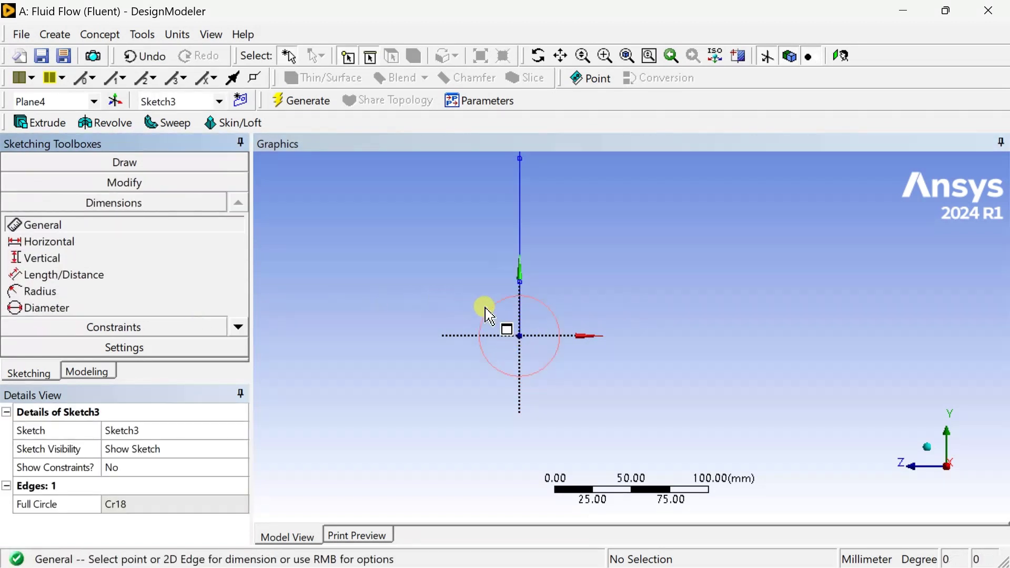
left_click(489, 311)
left_click(448, 287)
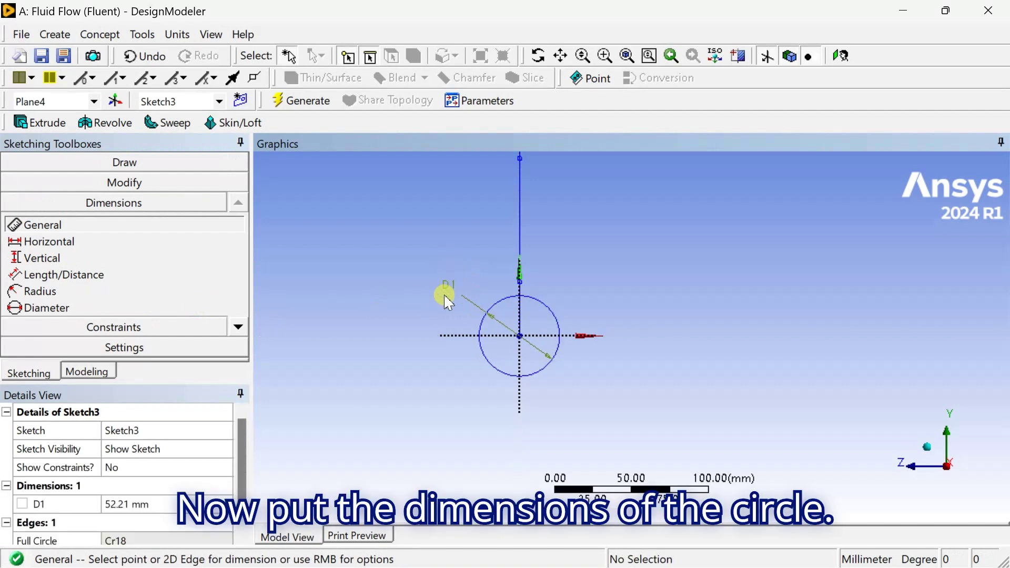
left_click(142, 505)
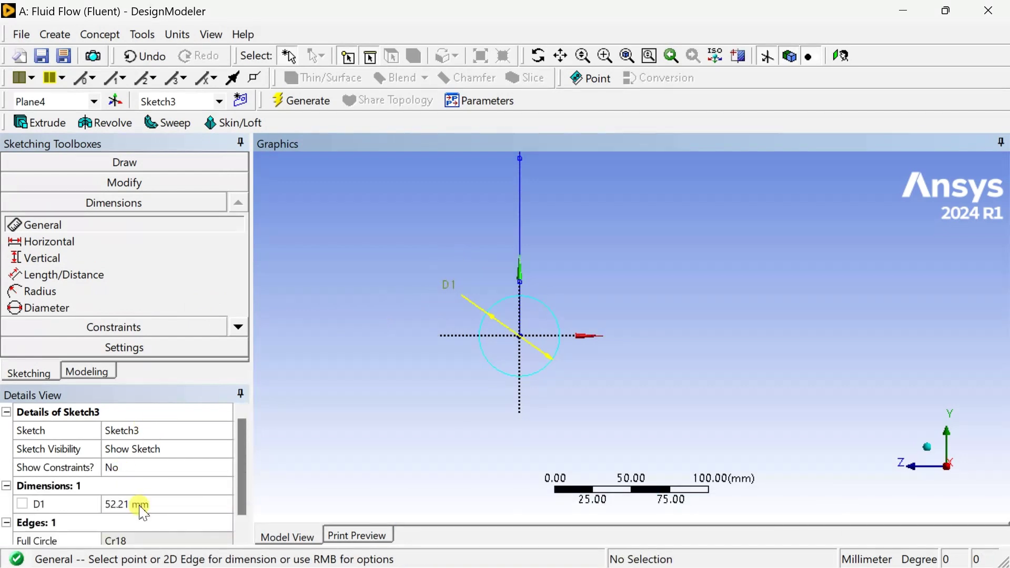
type("50")
key("Return")
left_click(141, 505)
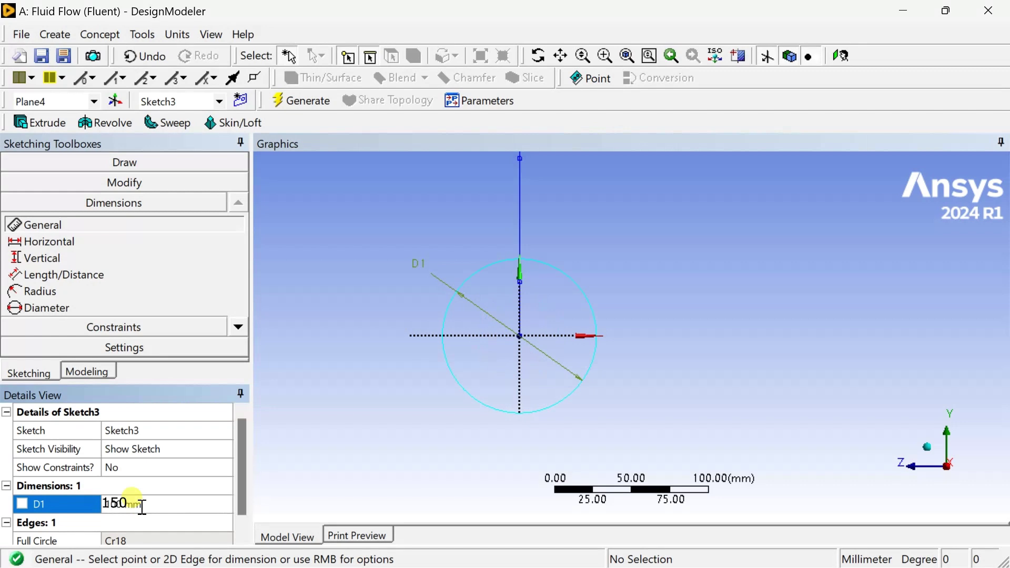
Step: Draw an open-ended polyline along the horizontal axis across the full diameter of the circle
scroll(605, 368, "down", 3)
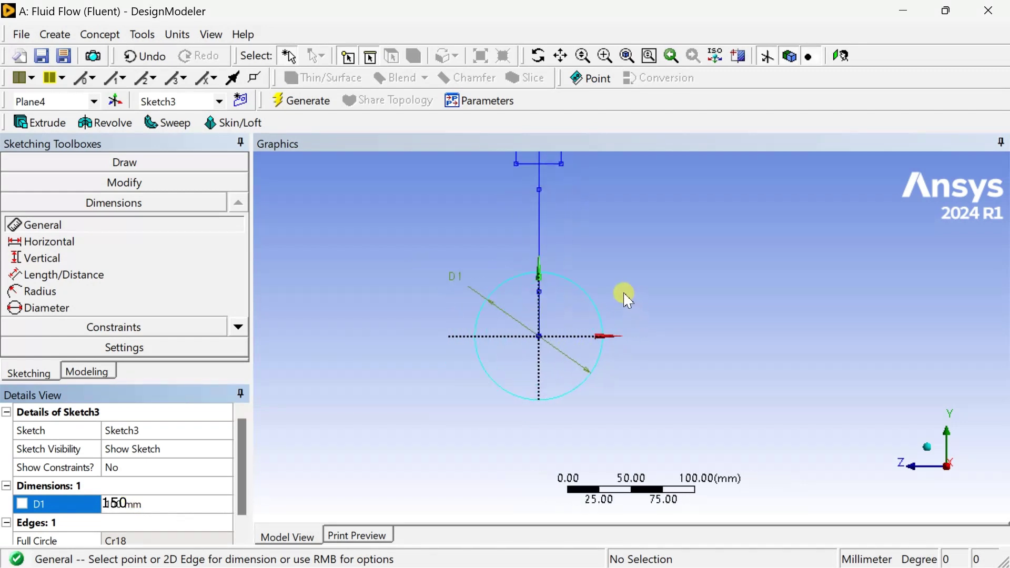
scroll(628, 301, "down", 1)
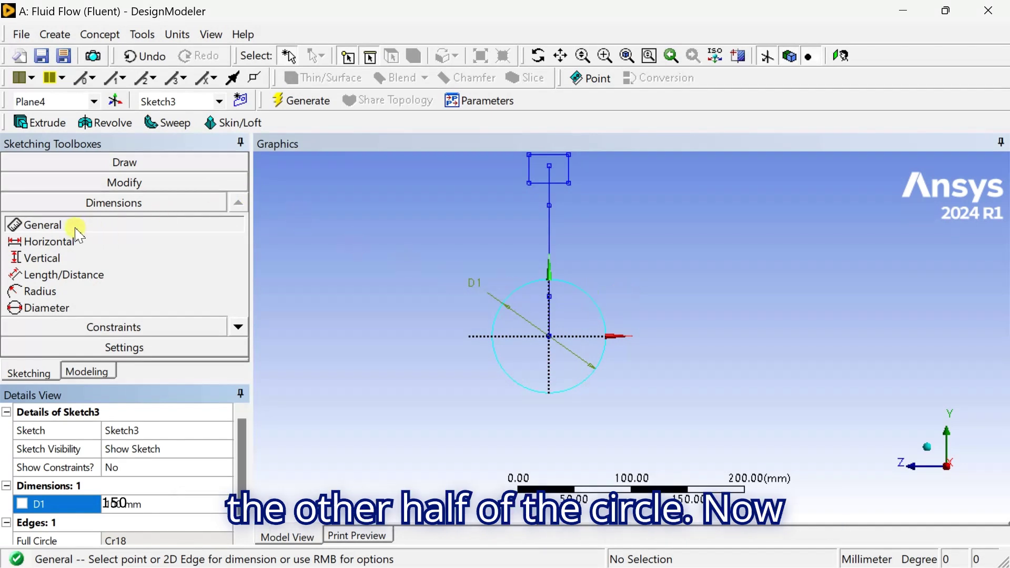
left_click(146, 164)
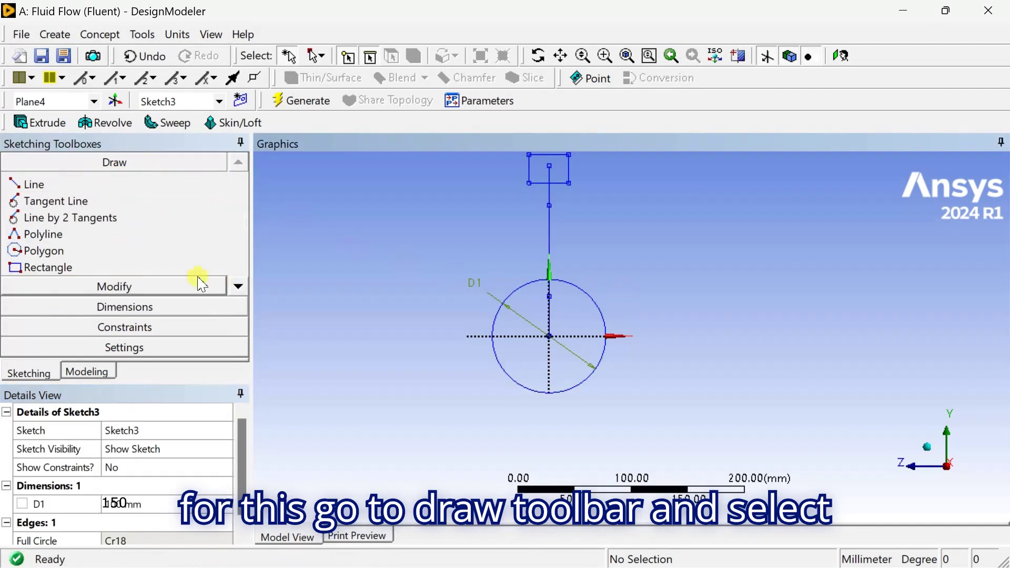
left_click(97, 234)
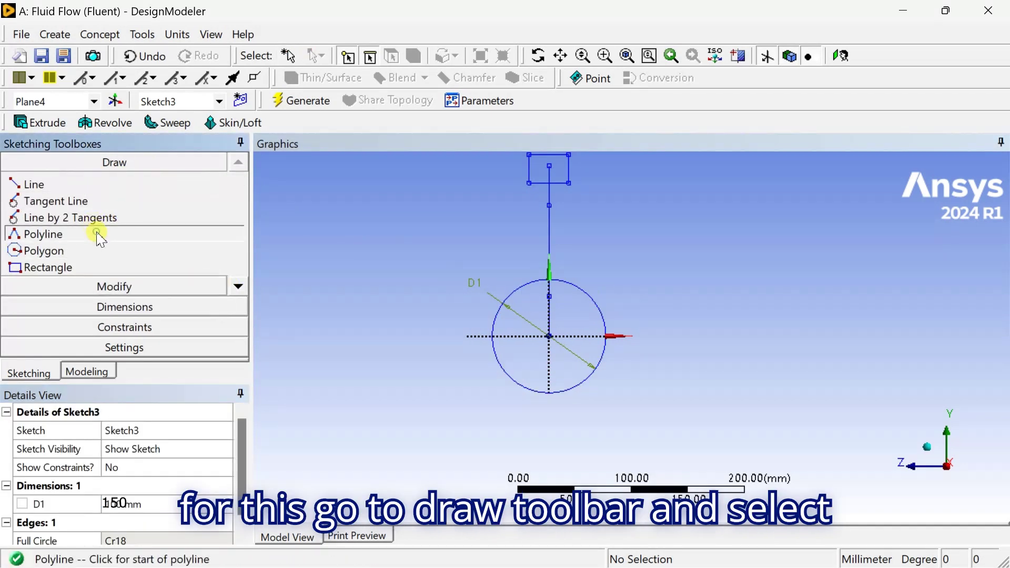
left_click(493, 336)
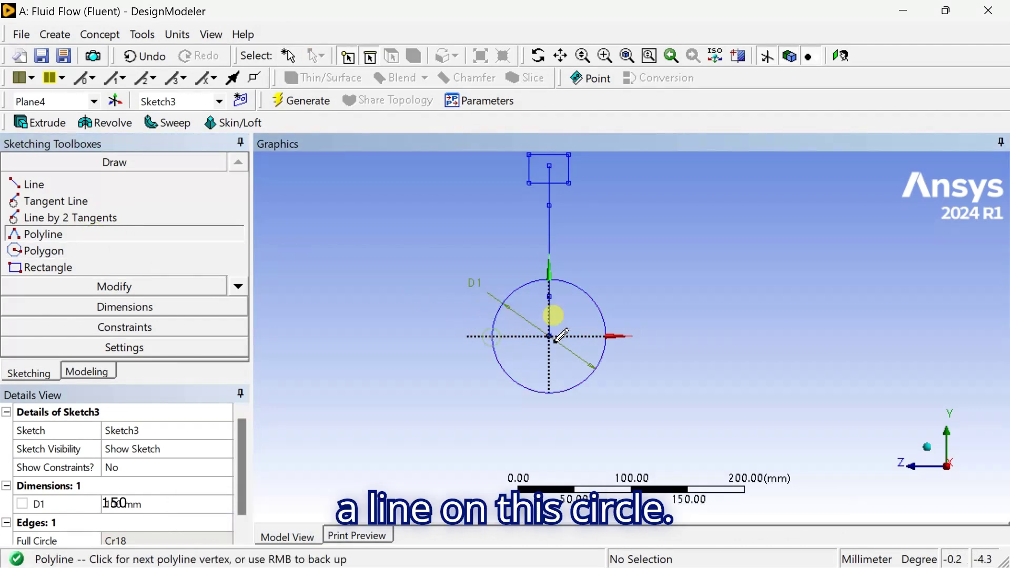
left_click(608, 336)
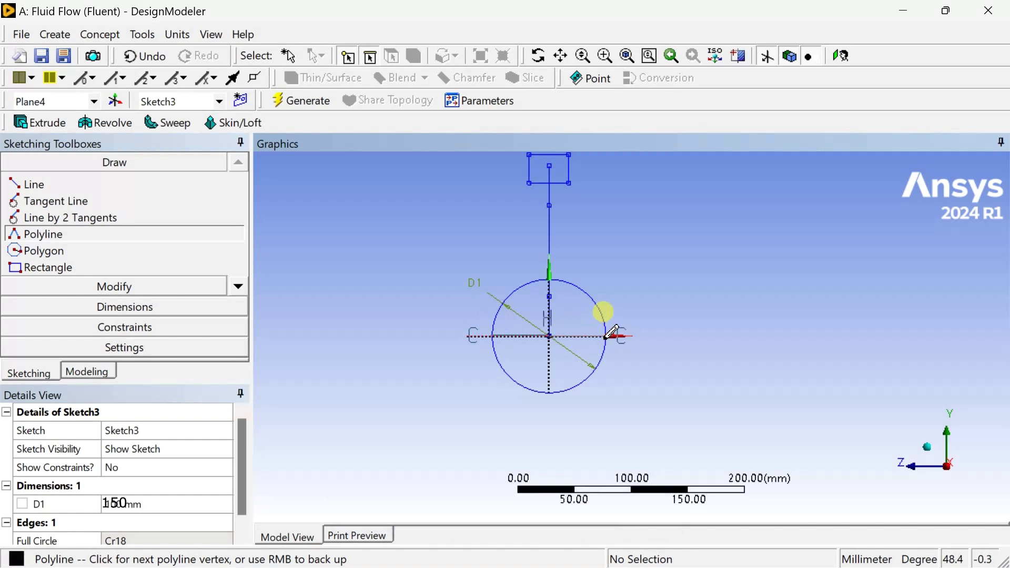
right_click(635, 368)
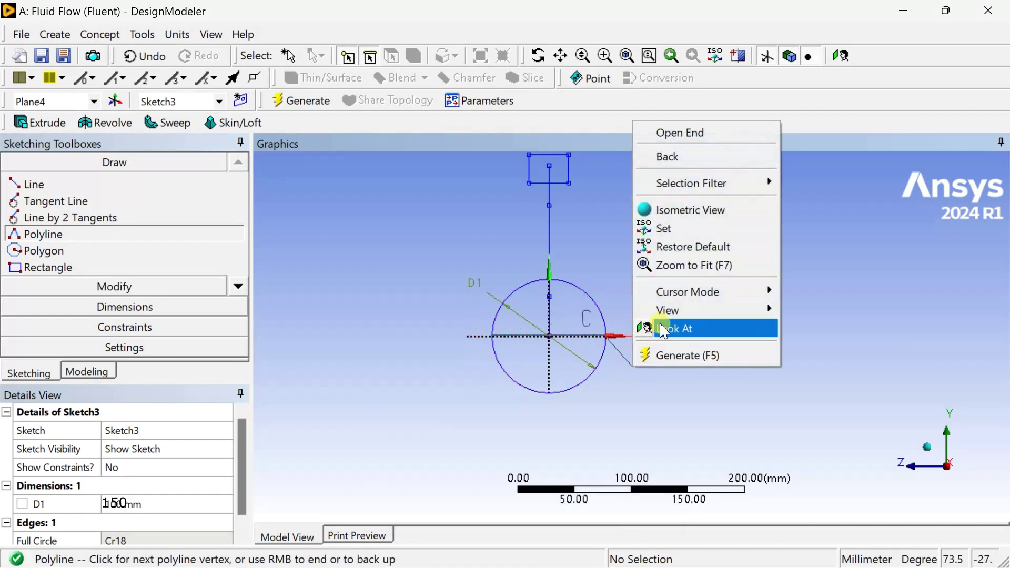
left_click(722, 135)
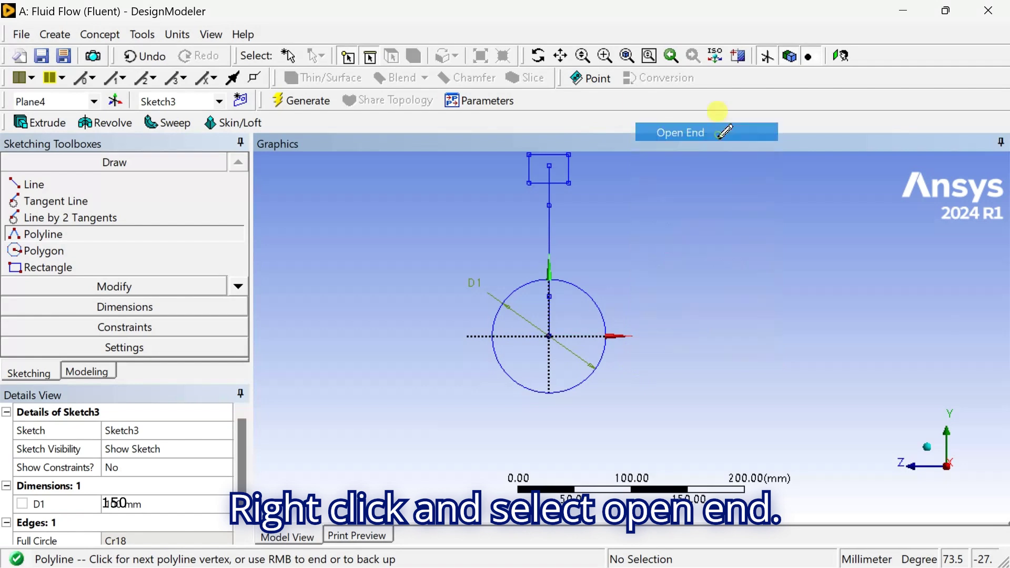
Step: Trim away the lower half of the circle below the horizontal line
left_click(107, 285)
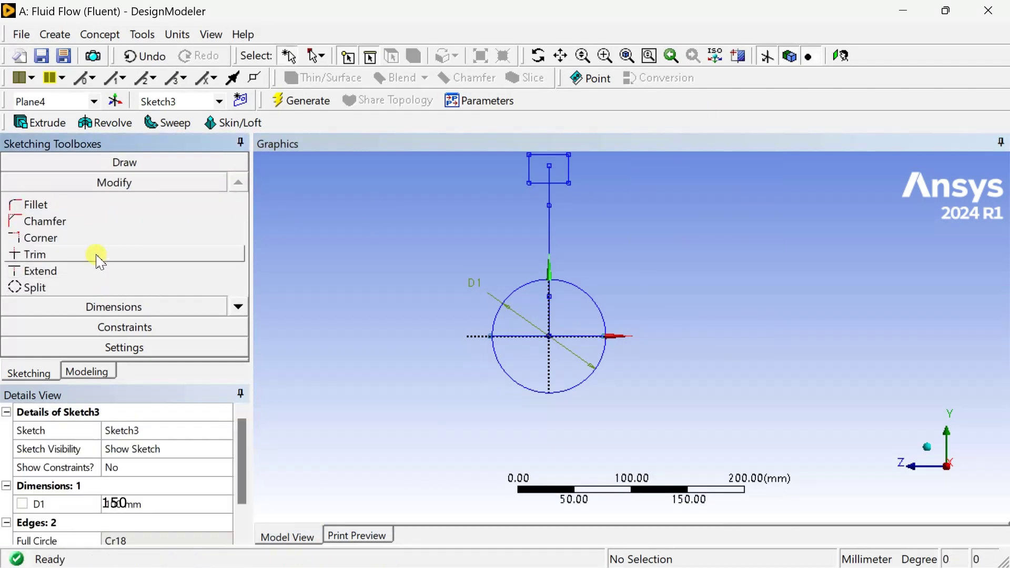
left_click(72, 255)
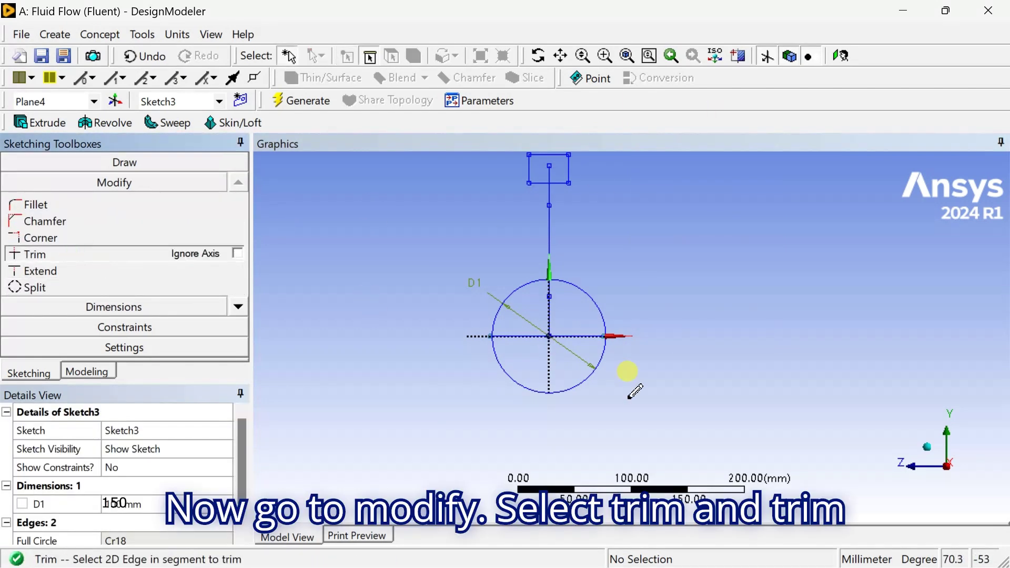
left_click(524, 381)
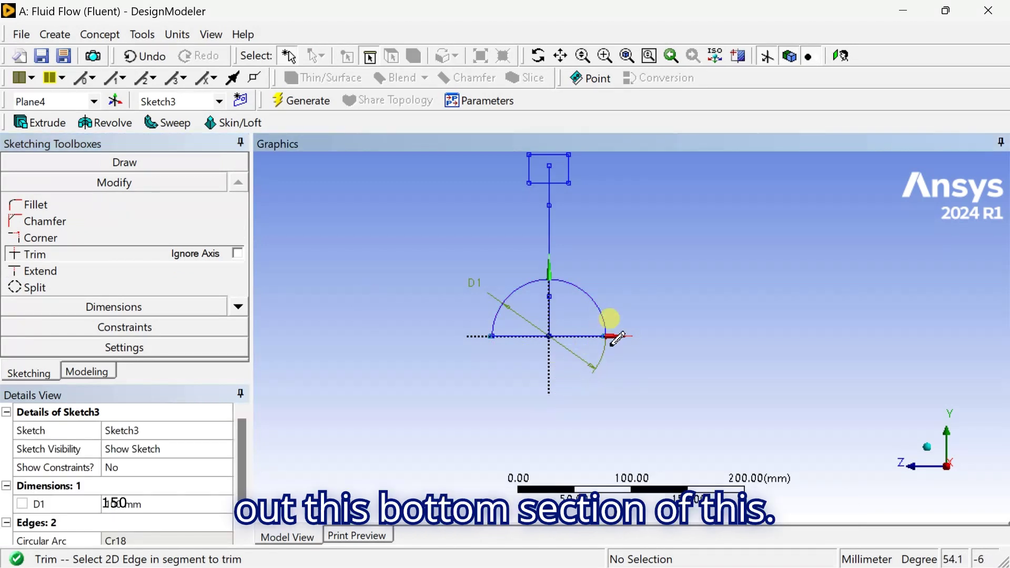
Step: Add a Coincident constraint between the horizontal line's right end and the arc's right endpoint
scroll(619, 338, "up", 5)
scroll(542, 341, "up", 5)
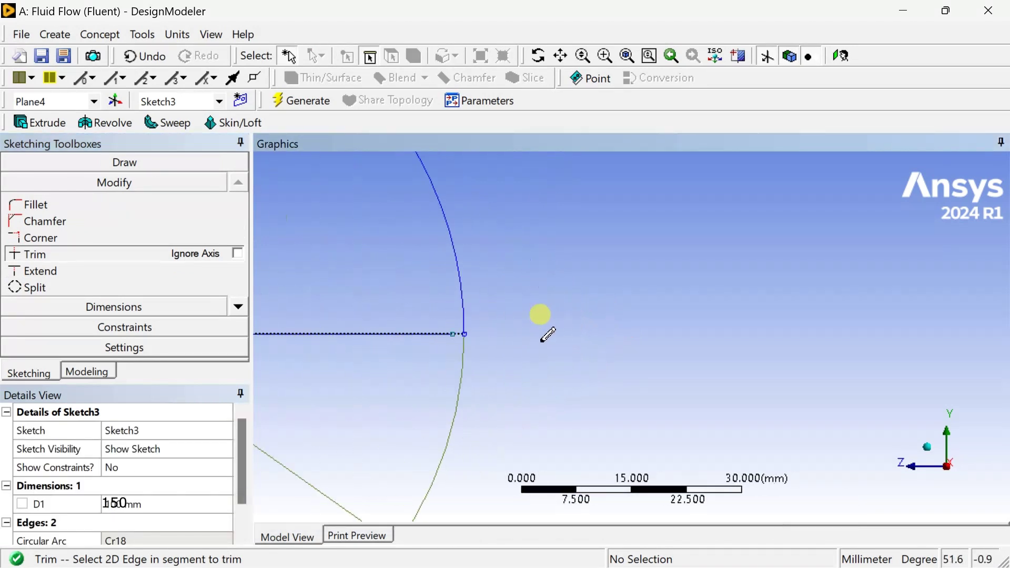
scroll(542, 341, "down", 7)
left_click(171, 333)
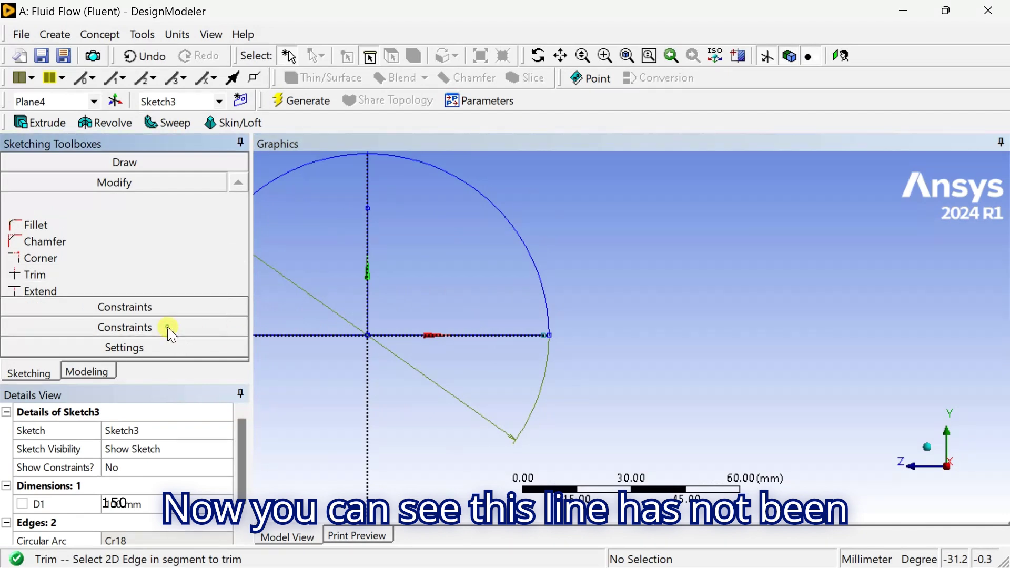
left_click(52, 328)
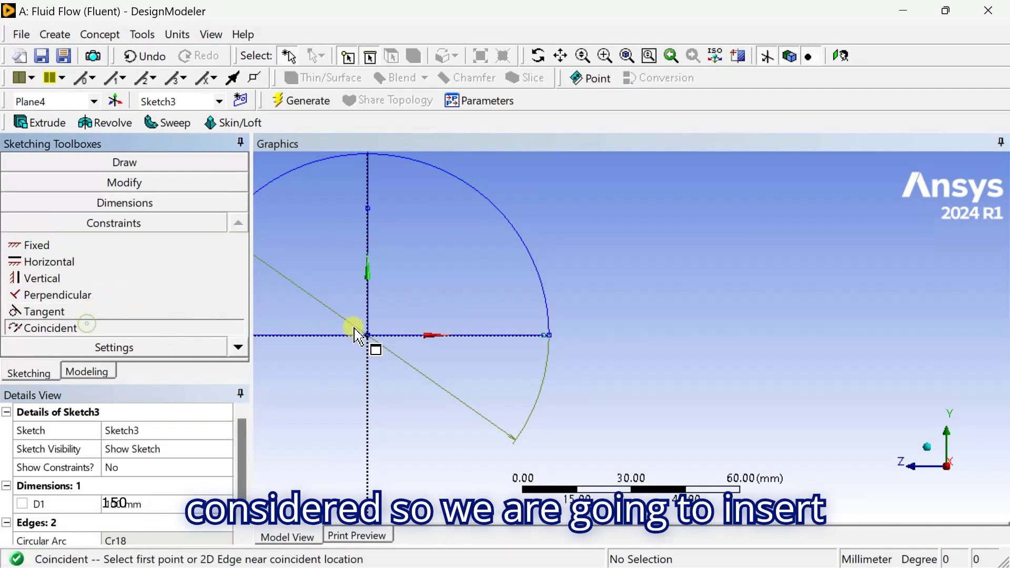
left_click(549, 338)
left_click(552, 337)
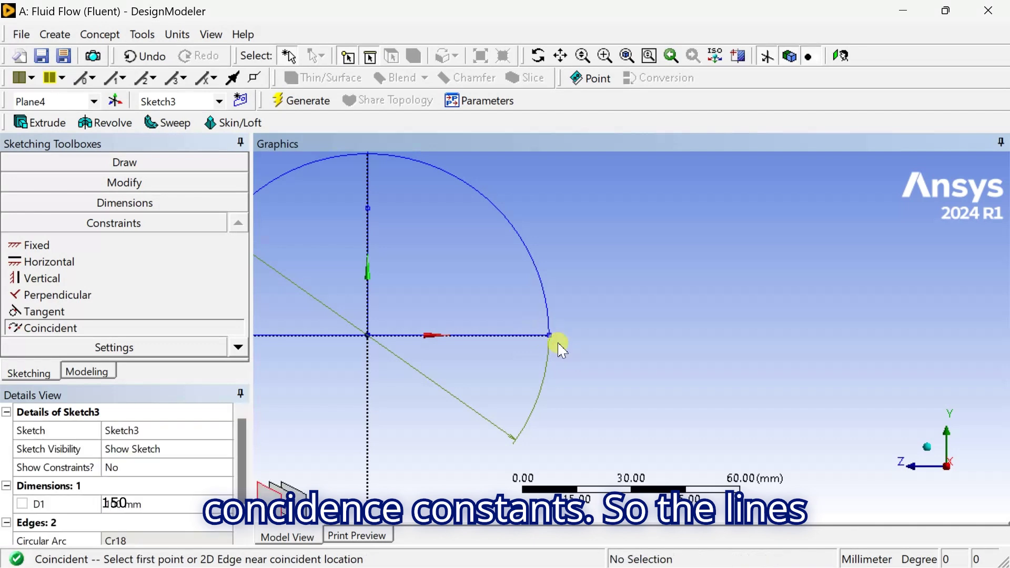
Step: Make the horizontal line's left end coincident with the arc's left endpoint and generate the model
scroll(581, 342, "down", 2)
middle_click_drag(330, 340, 482, 339, "ctrl")
scroll(471, 339, "up", 5)
middle_click_drag(417, 332, 703, 329, "ctrl")
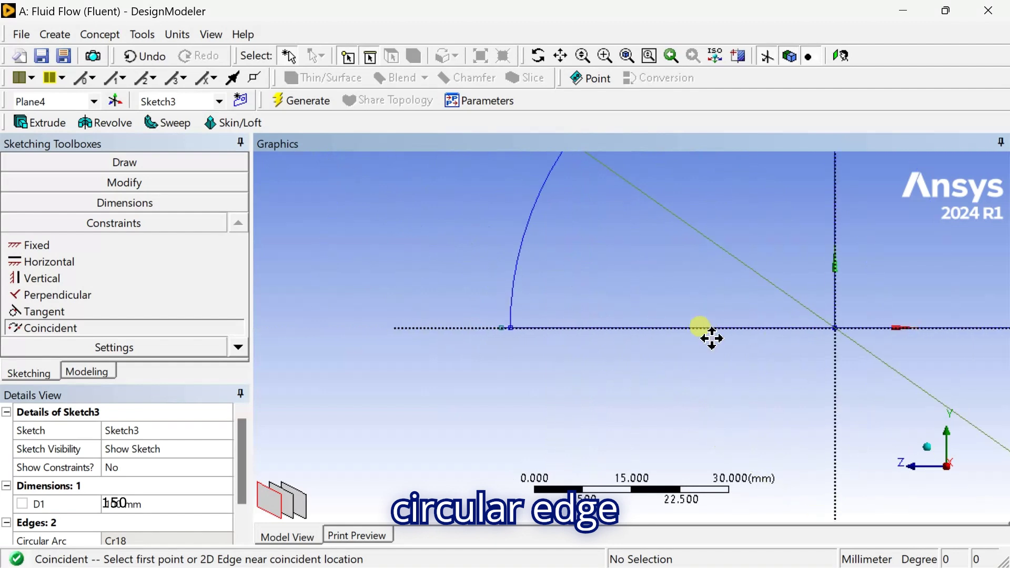
scroll(506, 327, "up", 5)
mouse_move(420, 339)
middle_mouse_down("ctrl")
mouse_move(647, 331)
mouse_move(535, 330)
middle_mouse_up("ctrl")
left_click(526, 315)
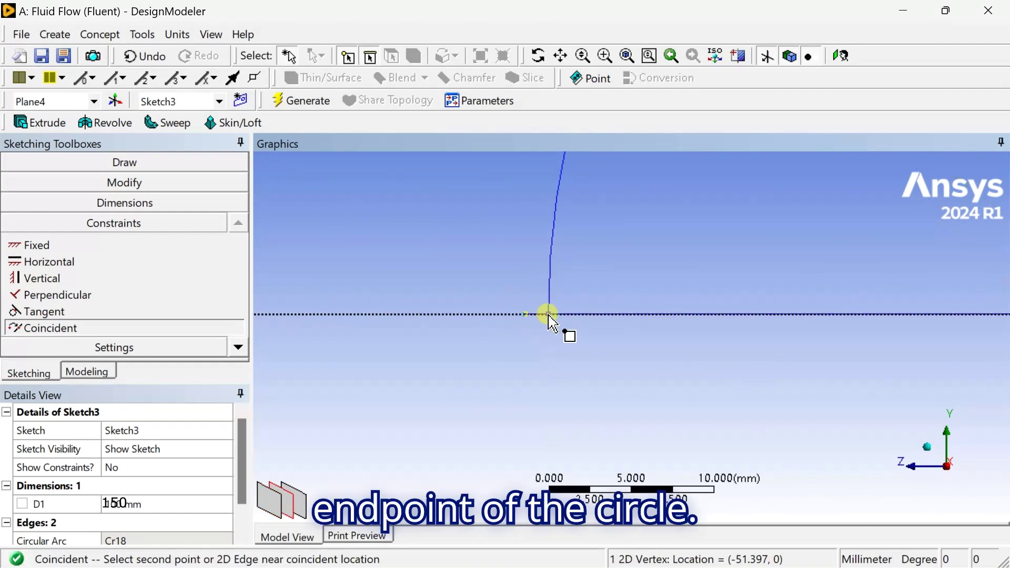
left_click(549, 315)
scroll(532, 339, "down", 12)
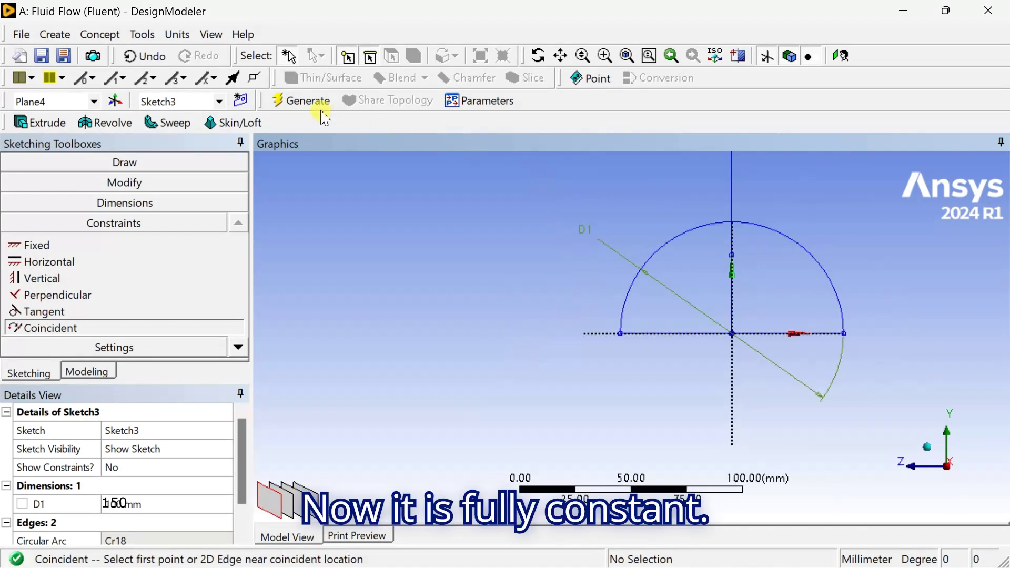
left_click(302, 100)
scroll(598, 316, "down", 2)
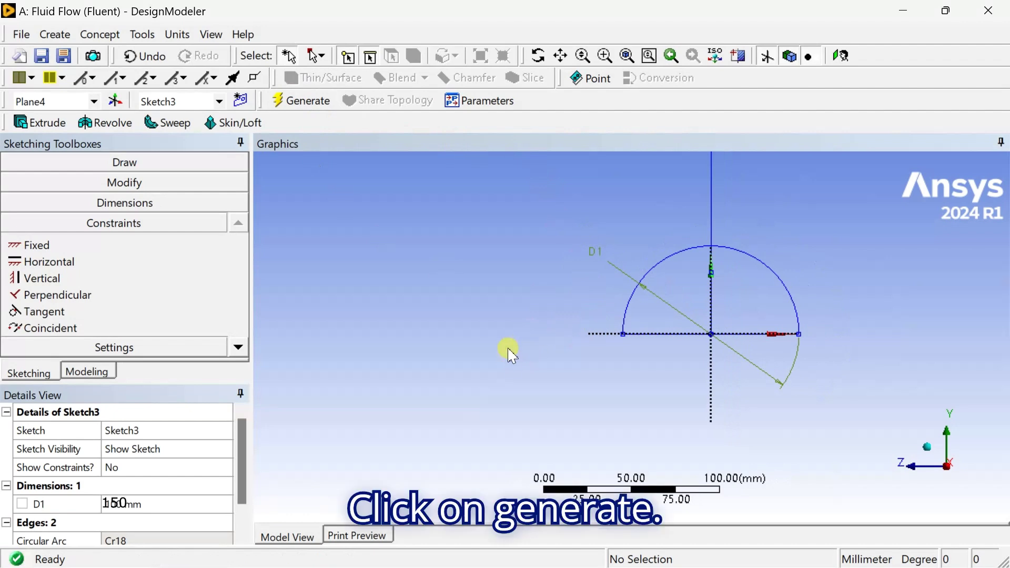
Step: Switch to modeling mode and review the profile sketch on XYPlane and the rectangular sketch on YZPlane
scroll(509, 355, "down", 2)
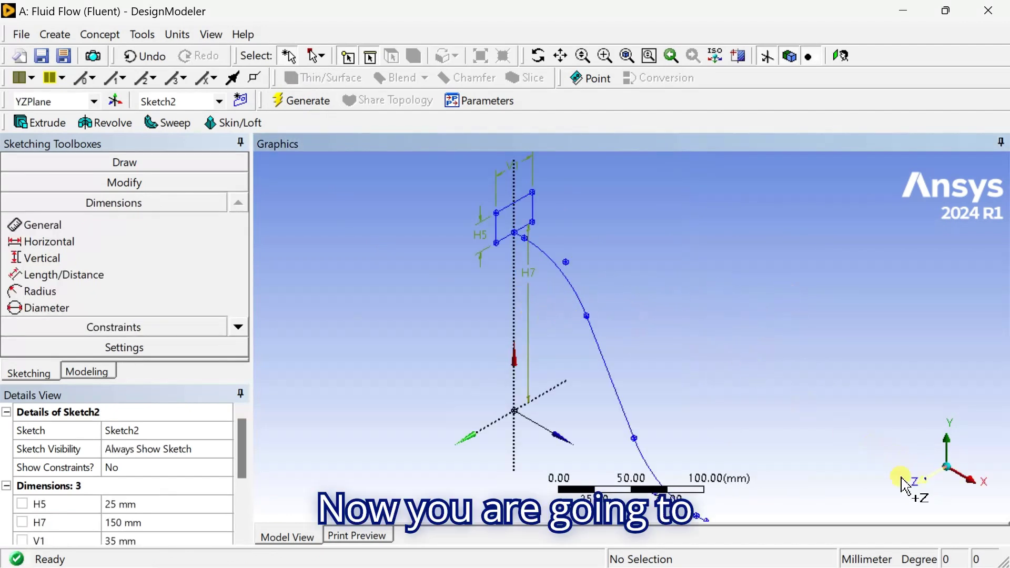
left_click(88, 373)
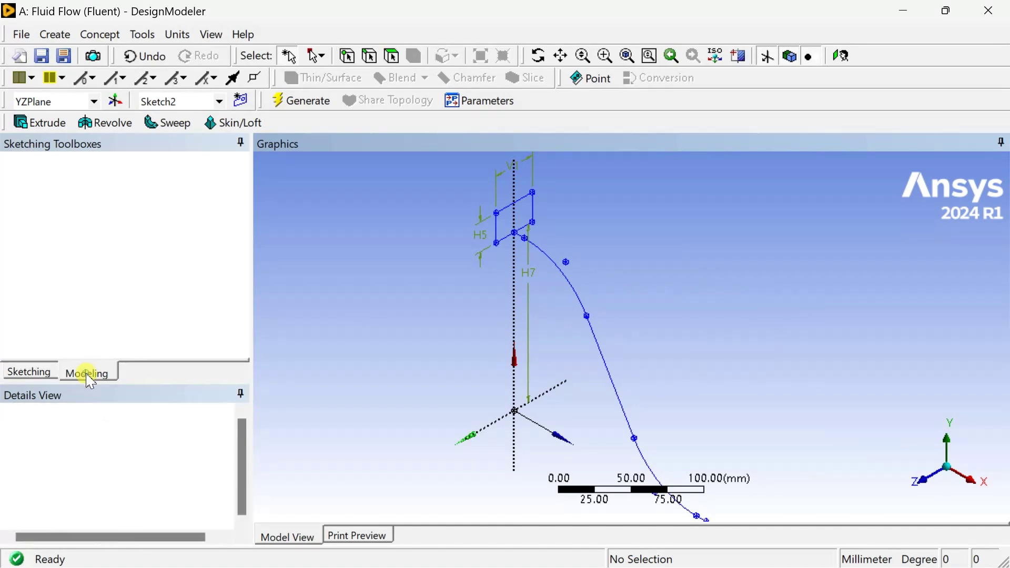
left_click(120, 194)
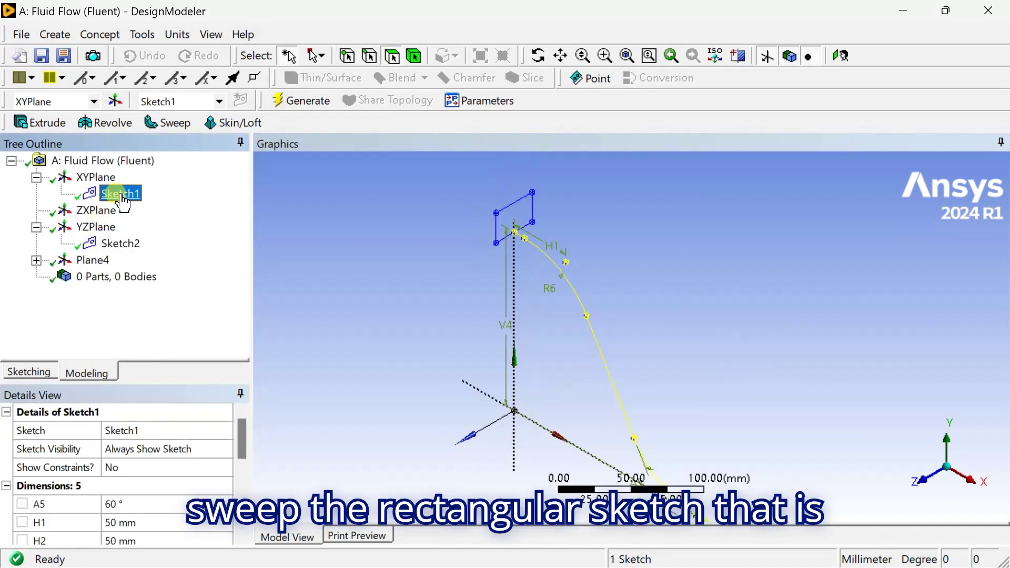
scroll(95, 511, "down", 1)
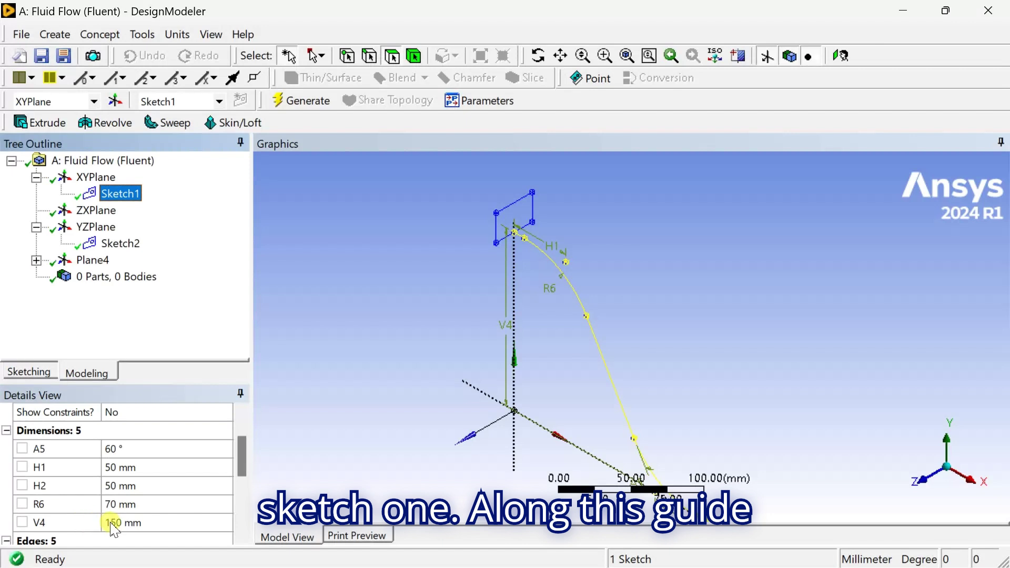
left_click(122, 243)
left_click(811, 307)
scroll(726, 302, "down", 2)
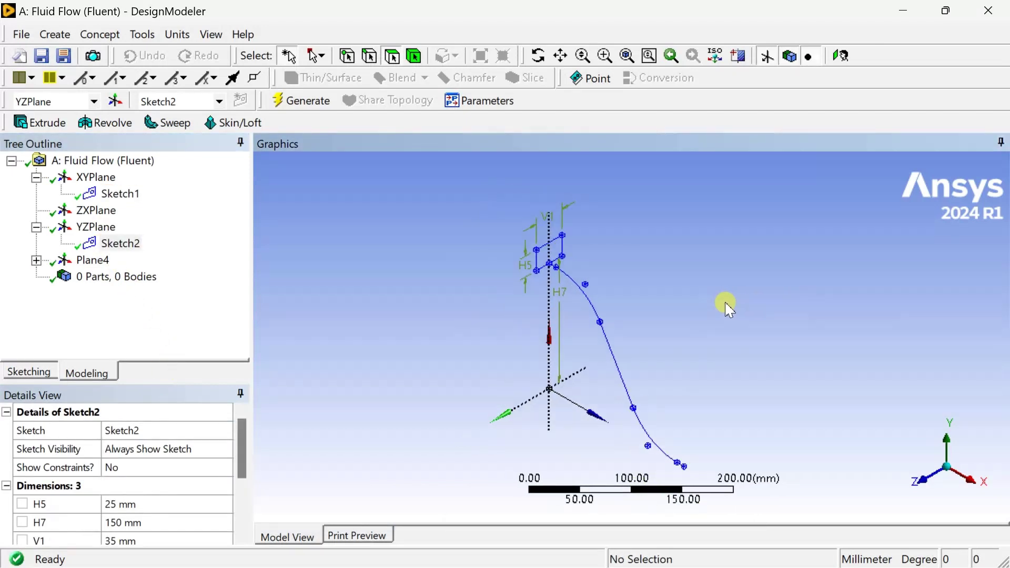
Step: Set the semicircular Sketch3 under Plane4 to Always Show Sketch
left_click(36, 261)
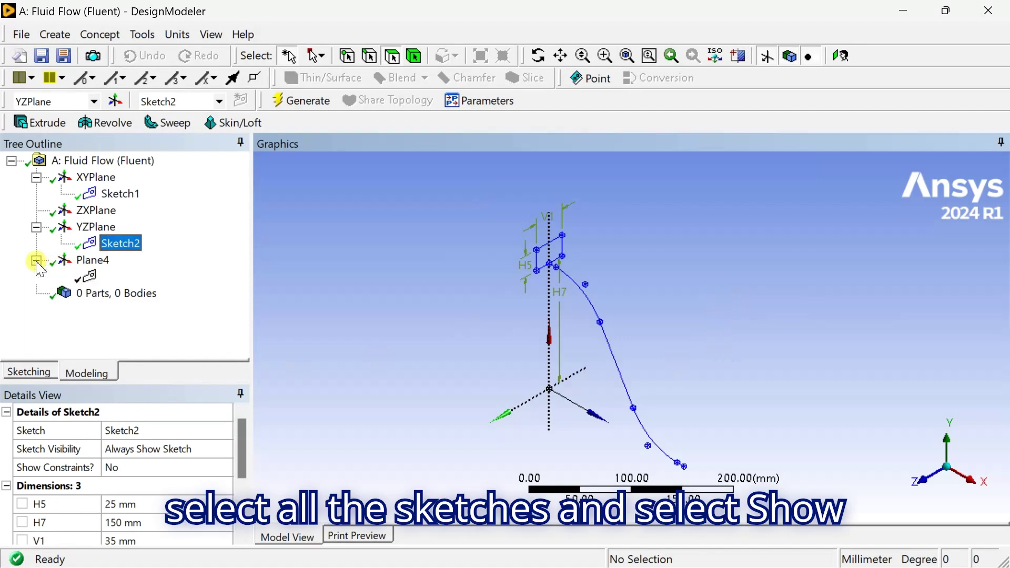
left_click(118, 277)
right_click(124, 276)
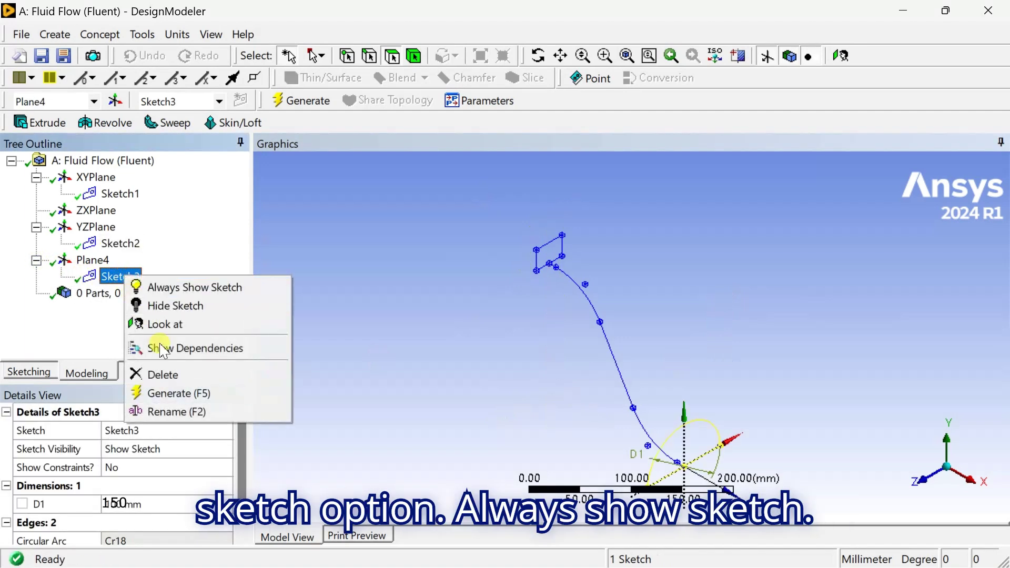
left_click(212, 289)
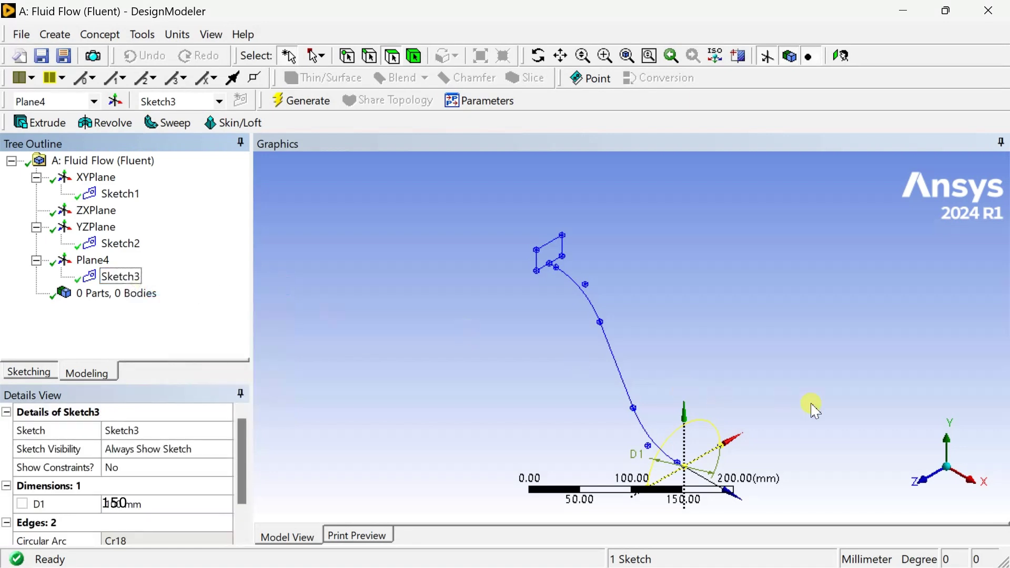
left_click(803, 384)
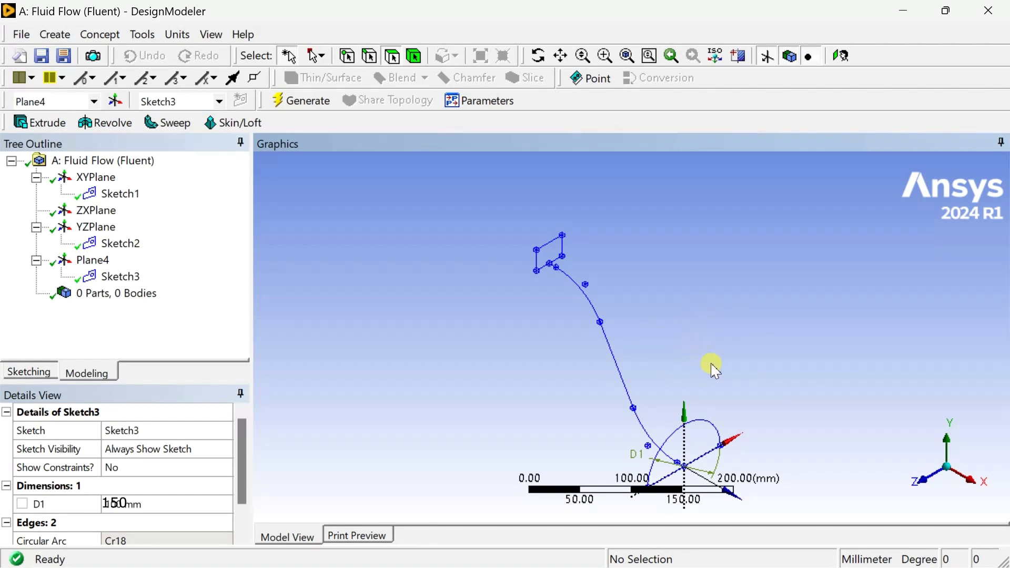
Step: Look at Sketch3 on Plane4 face-on to check the semicircular outlet shape
mouse_move(716, 371)
middle_mouse_down()
mouse_move(677, 329)
mouse_move(672, 342)
middle_mouse_up()
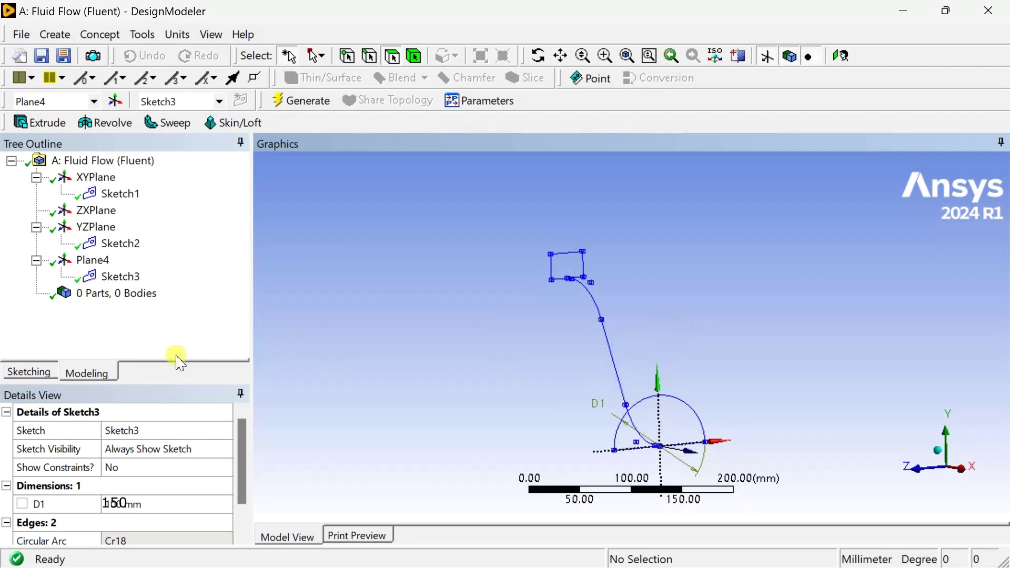
left_click(121, 278)
right_click(125, 279)
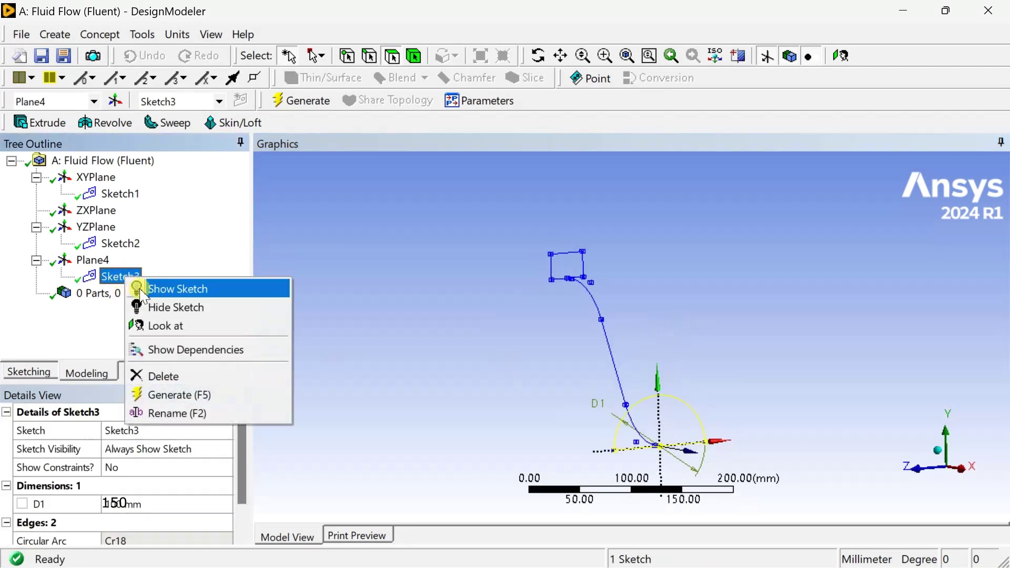
left_click(158, 326)
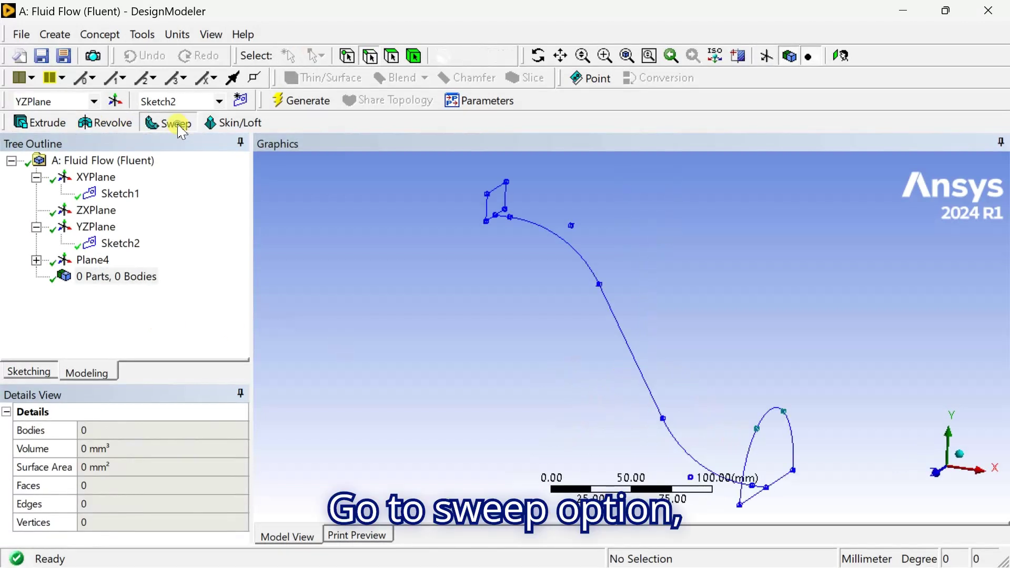
Step: Start a Sweep with the rectangular Sketch2 as profile and the curved Sketch1 as path
left_click(174, 123)
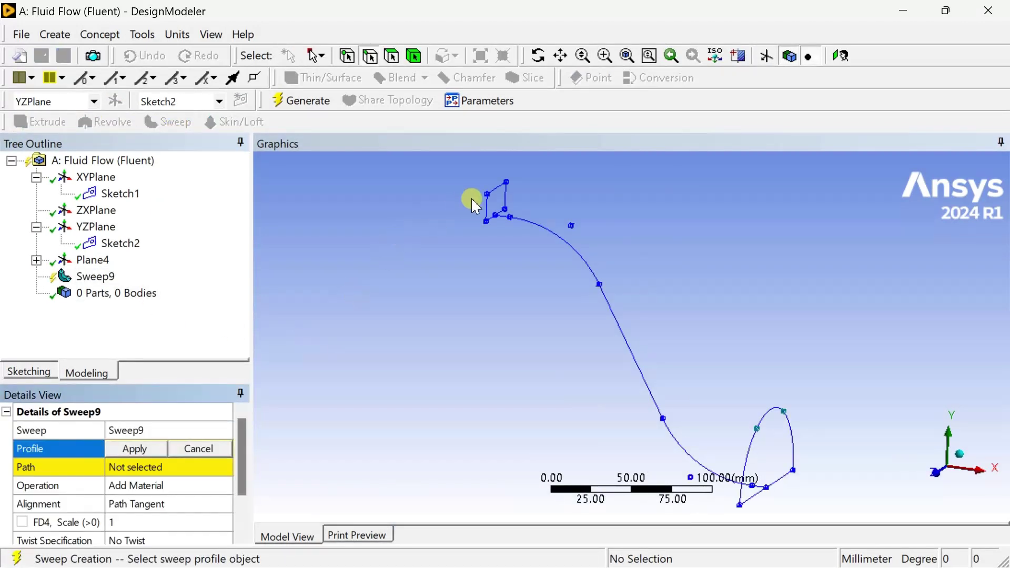
left_click(497, 189)
left_click(141, 448)
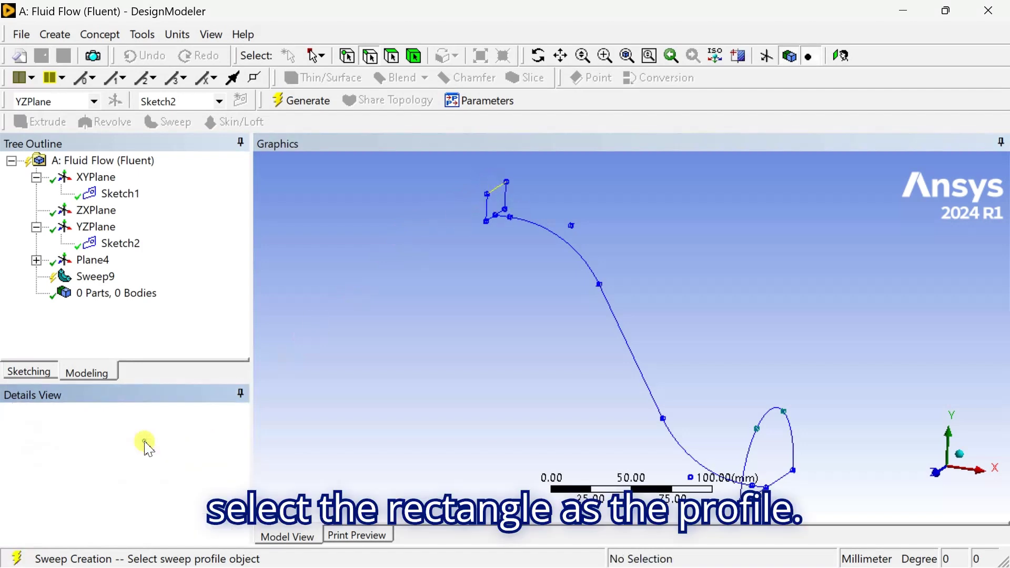
left_click(147, 467)
left_click(548, 234)
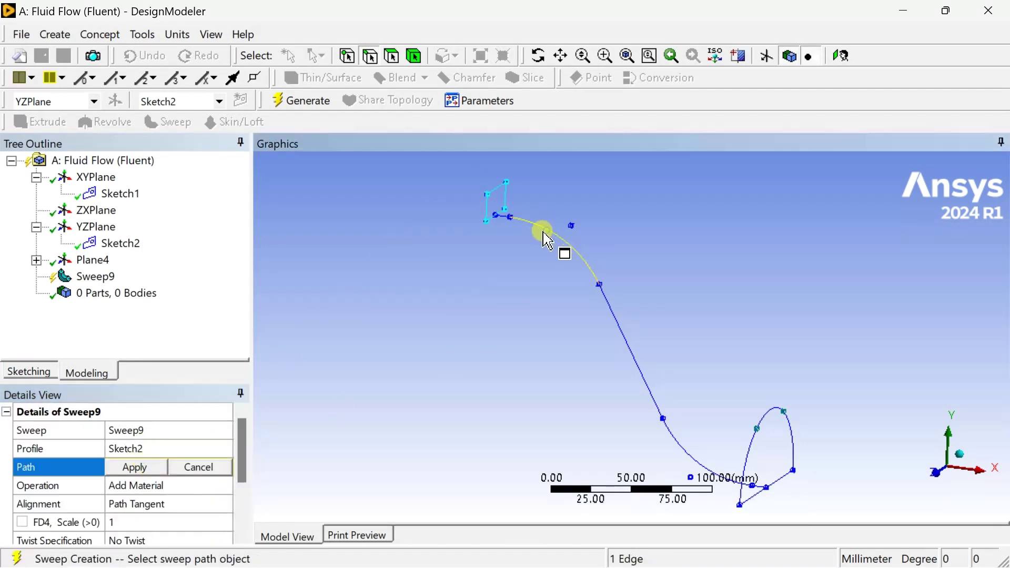
left_click(153, 467)
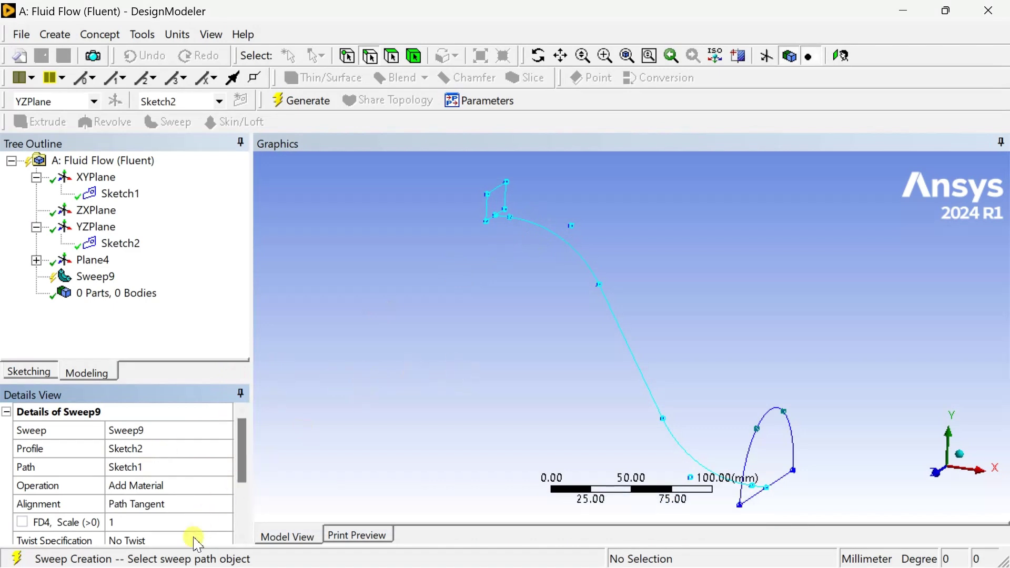
Step: Set the rectangle sweep's scale to 3 and generate the body
left_click(194, 521)
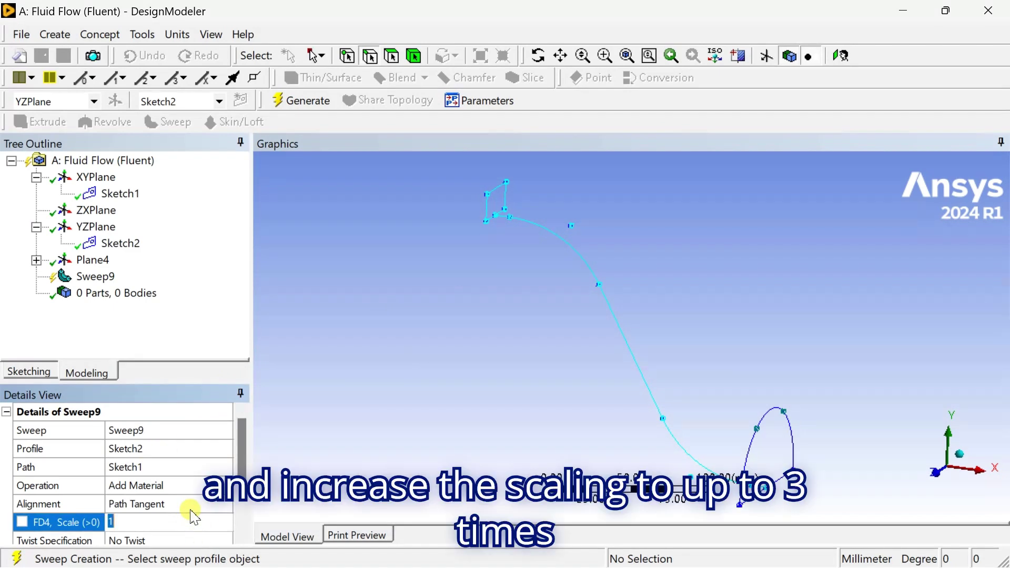
type("3")
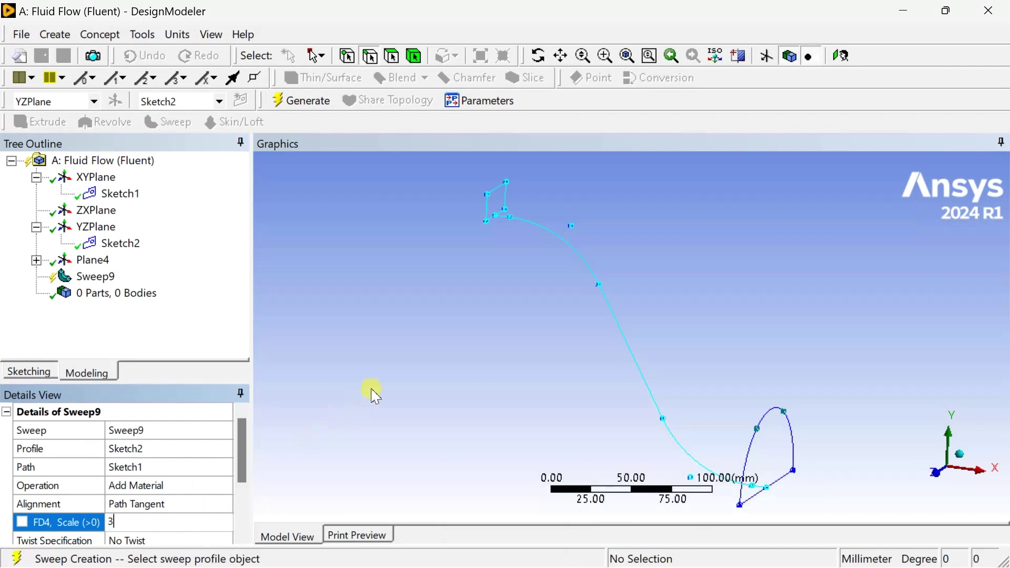
key("Return")
left_click(293, 105)
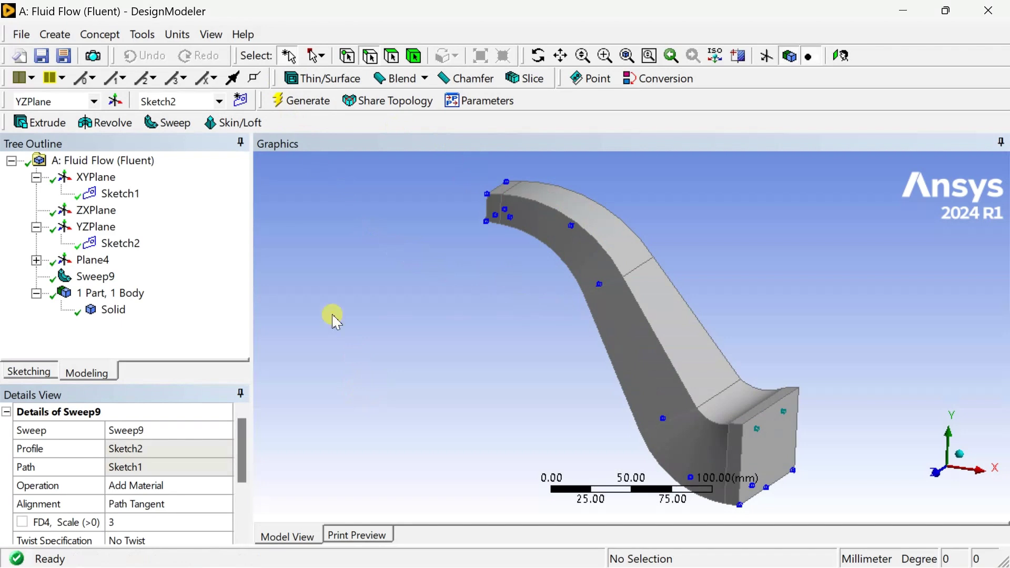
Step: Change the rectangle sweep's operation to Add Frozen and regenerate the model
left_click(158, 488)
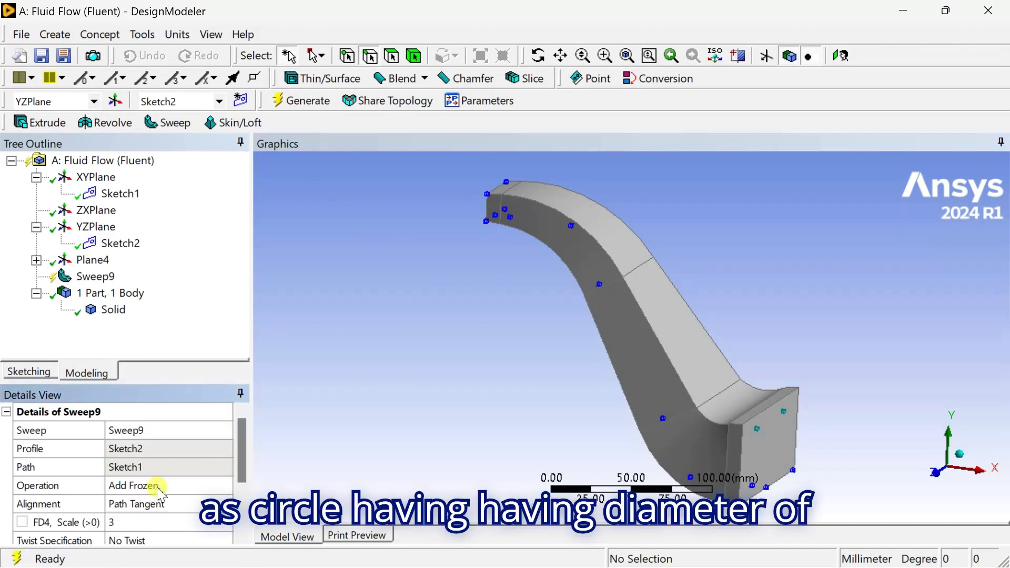
left_click(292, 105)
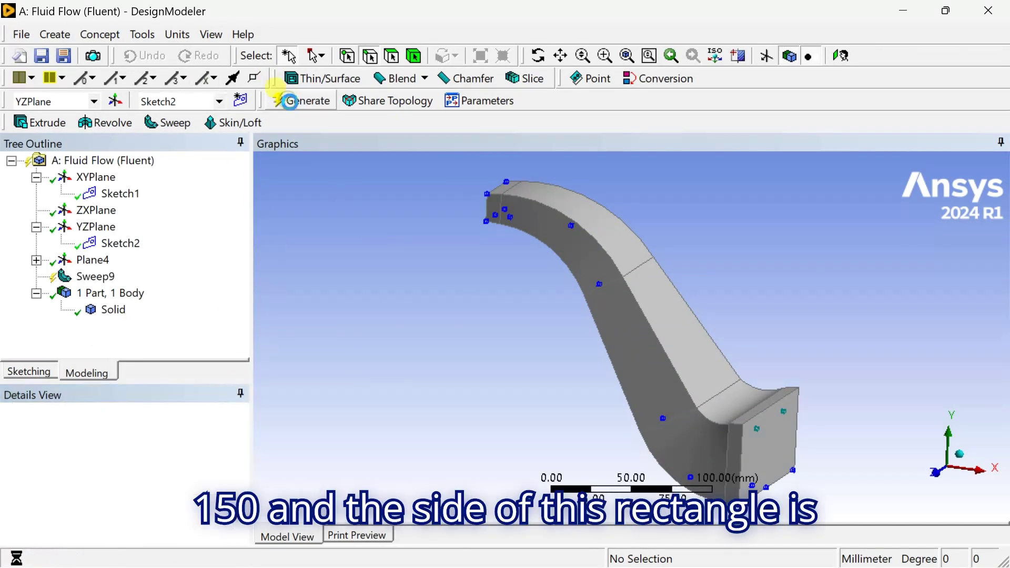
middle_click_drag(592, 444, 583, 403)
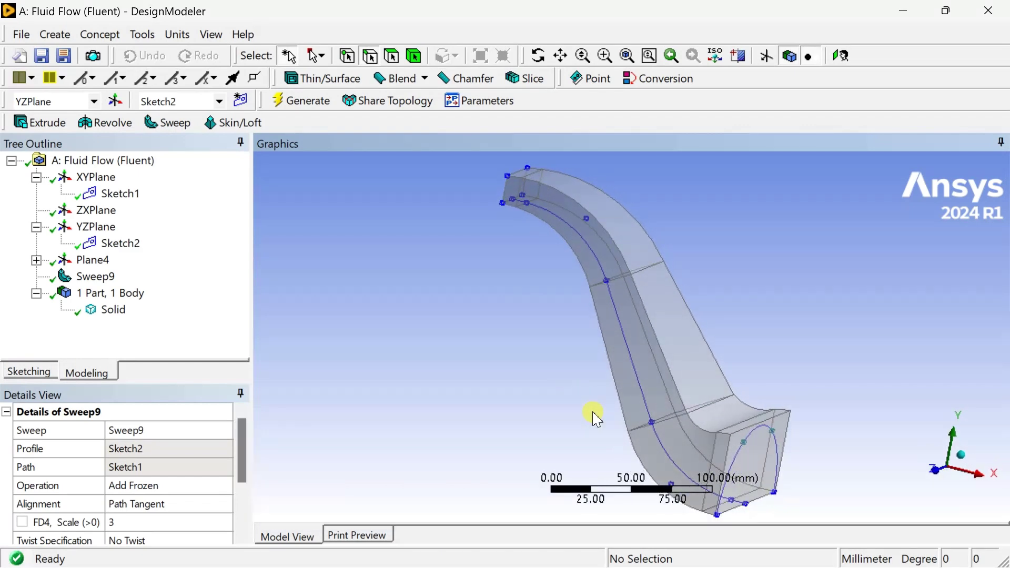
left_click(355, 336)
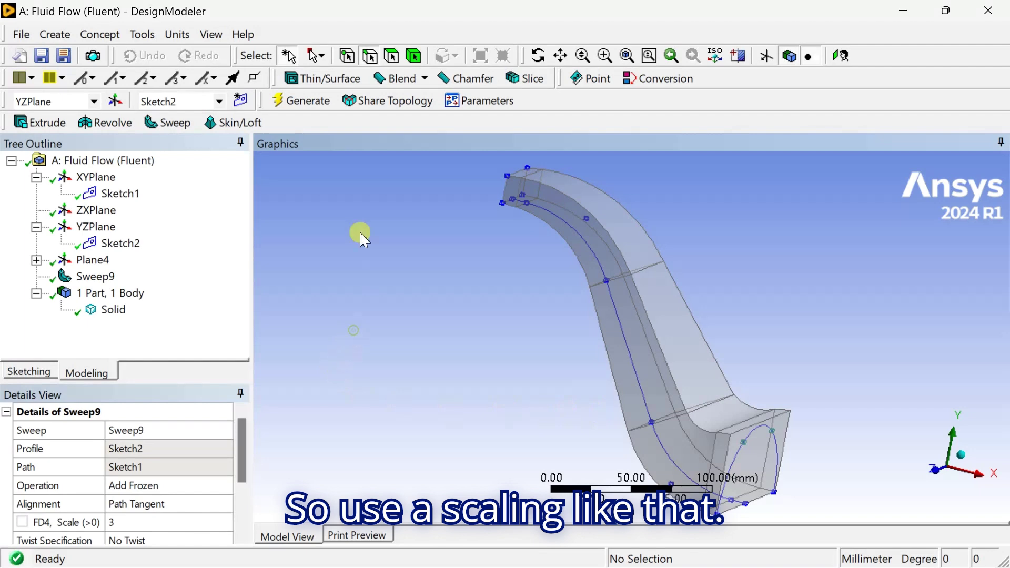
left_click(304, 103)
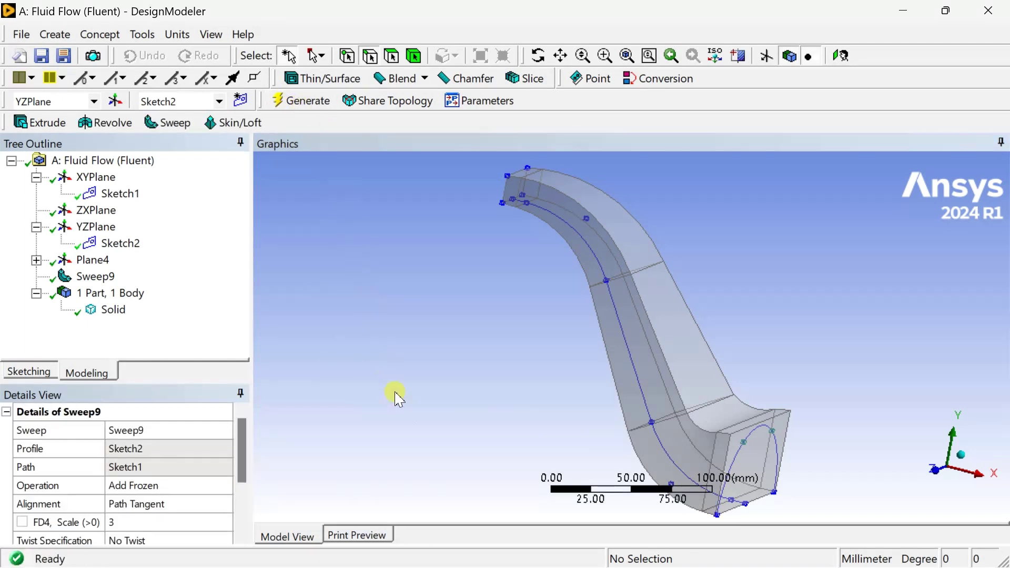
Step: Sweep the semicircular Sketch3 along the Sketch1 path with scale 1 and generate the body
middle_click_drag(398, 400, 533, 446)
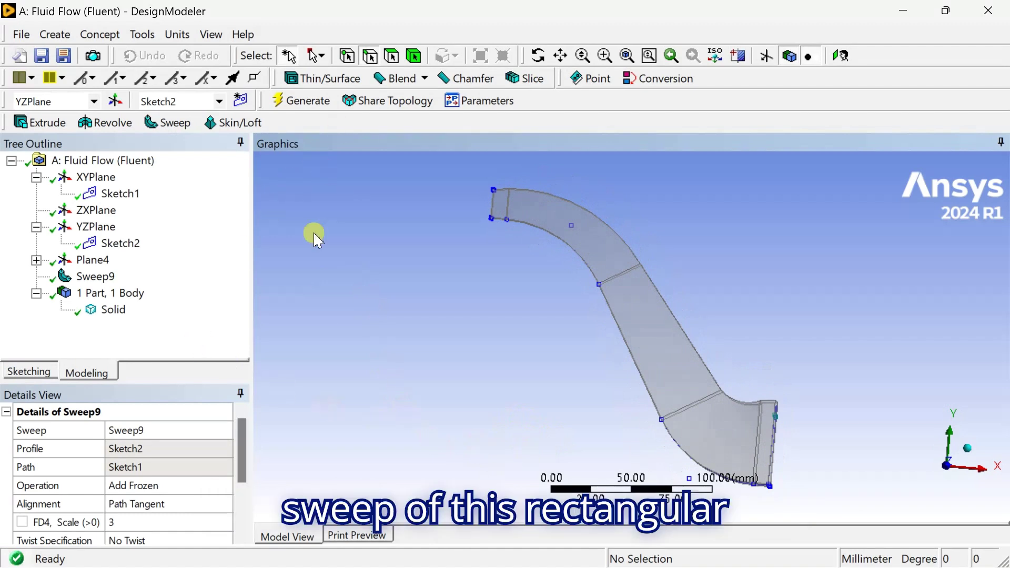
middle_click_drag(314, 233, 377, 376)
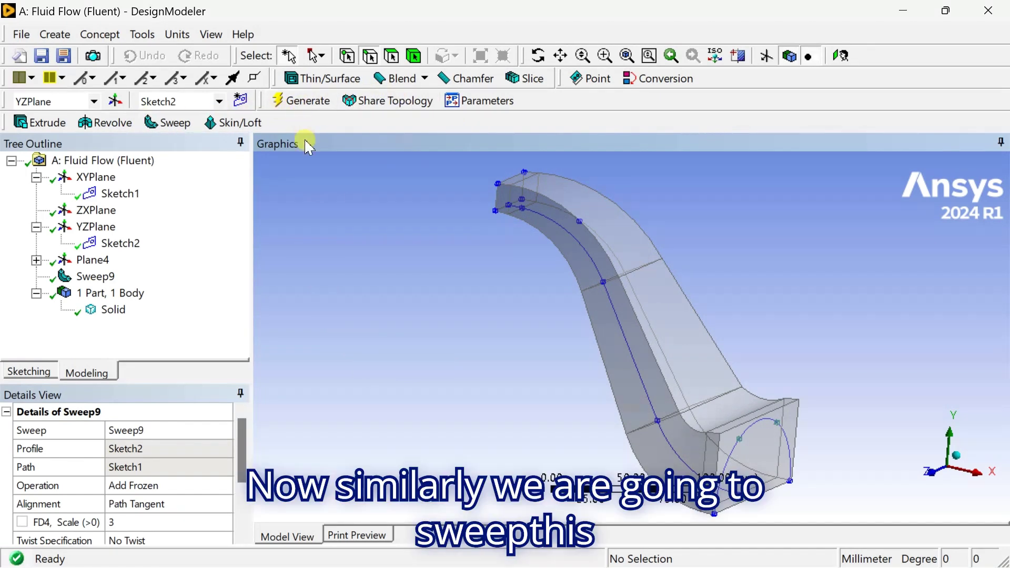
left_click(160, 122)
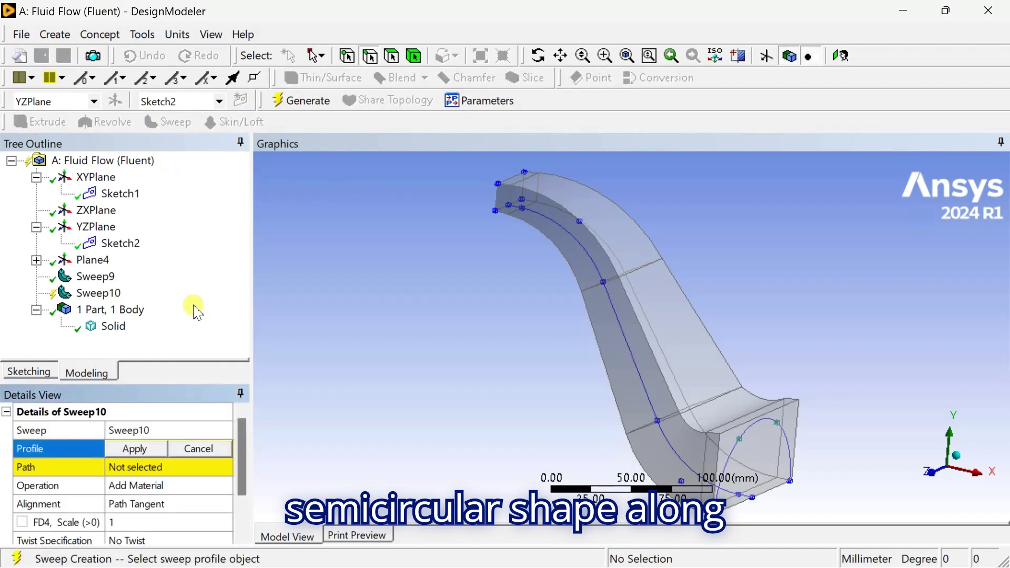
left_click(758, 448)
left_click(134, 449)
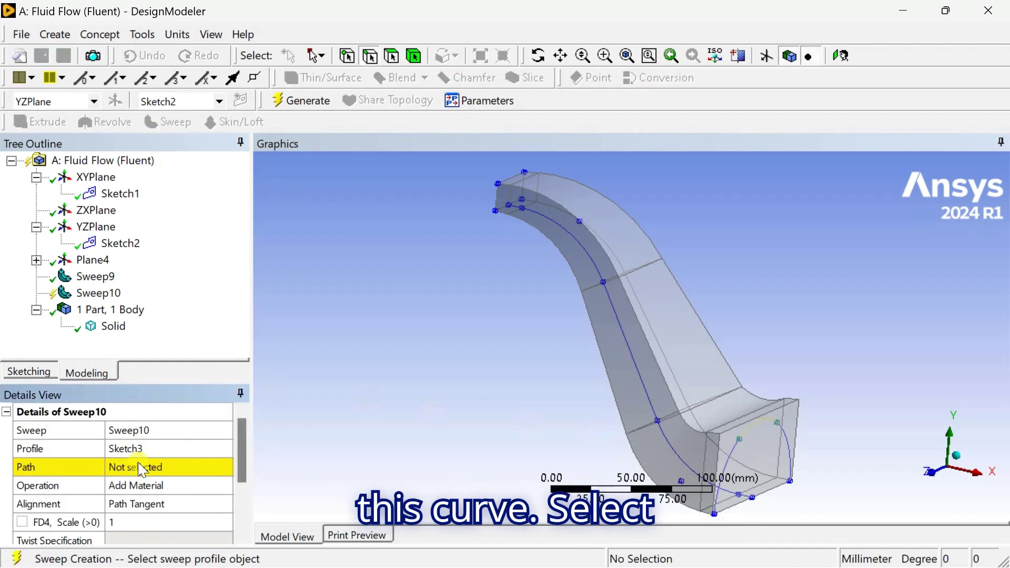
left_click(141, 468)
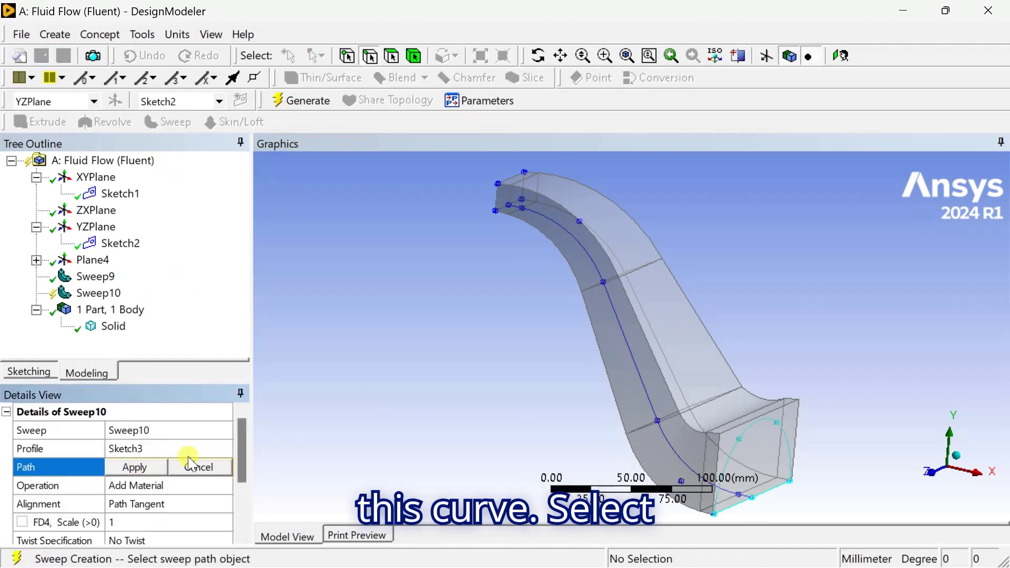
left_click(629, 346)
left_click(144, 467)
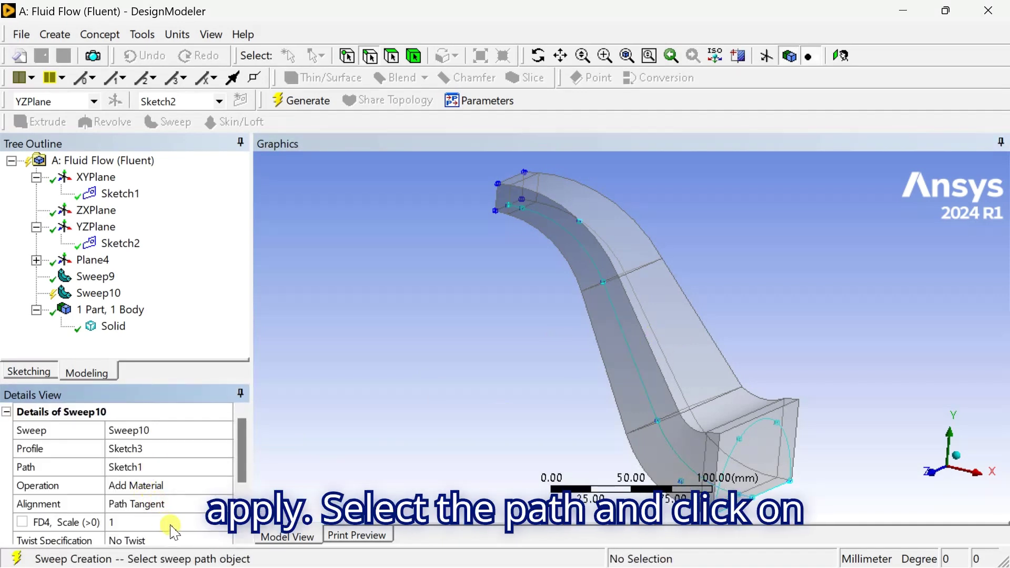
left_click(310, 101)
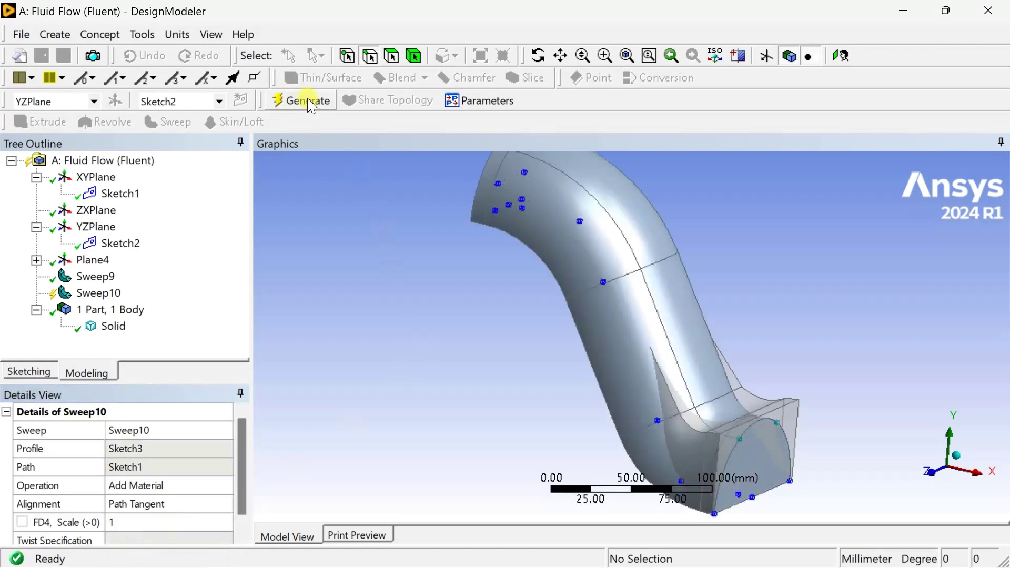
Step: Change the semicircular sweep's operation to Add Frozen, regenerate, and view both bodies from the side
left_click(223, 485)
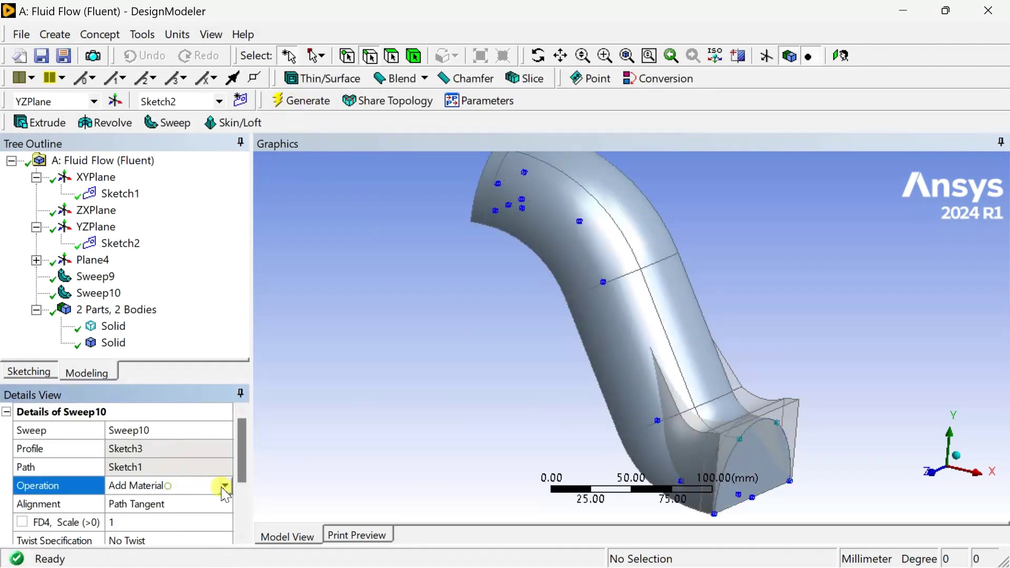
left_click(225, 486)
left_click(159, 503)
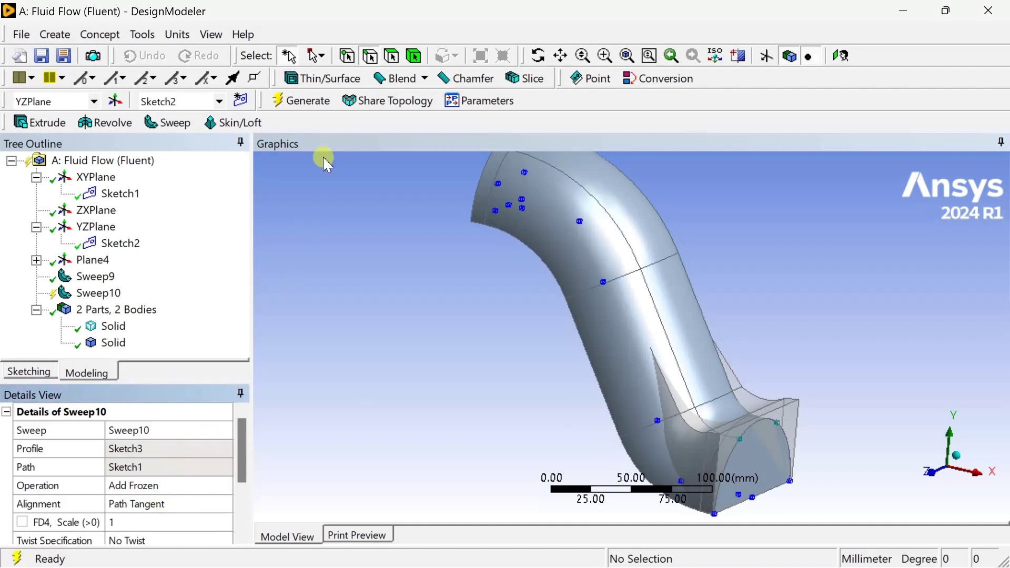
left_click(302, 101)
middle_click_drag(397, 302, 658, 377)
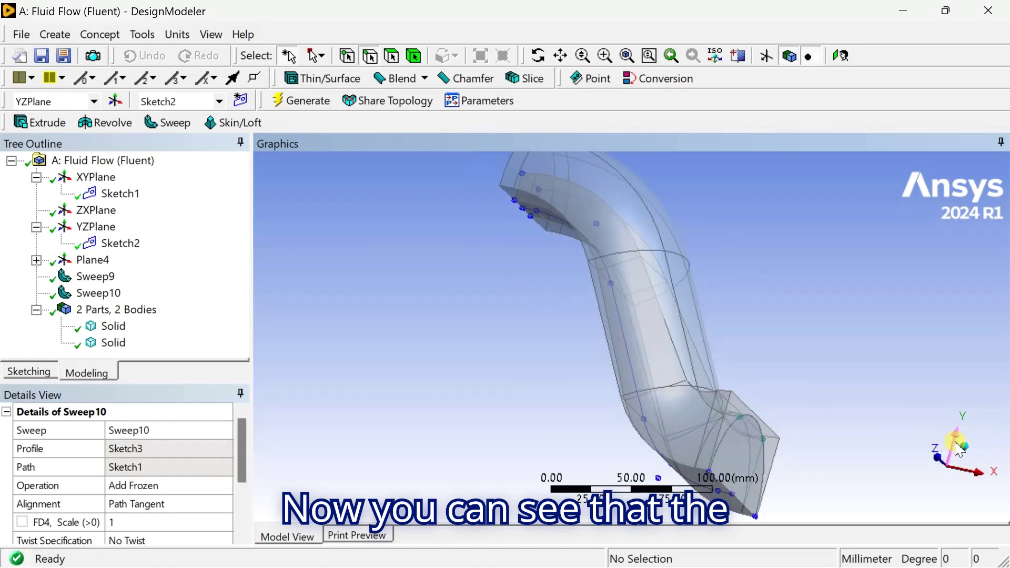
left_click(935, 456)
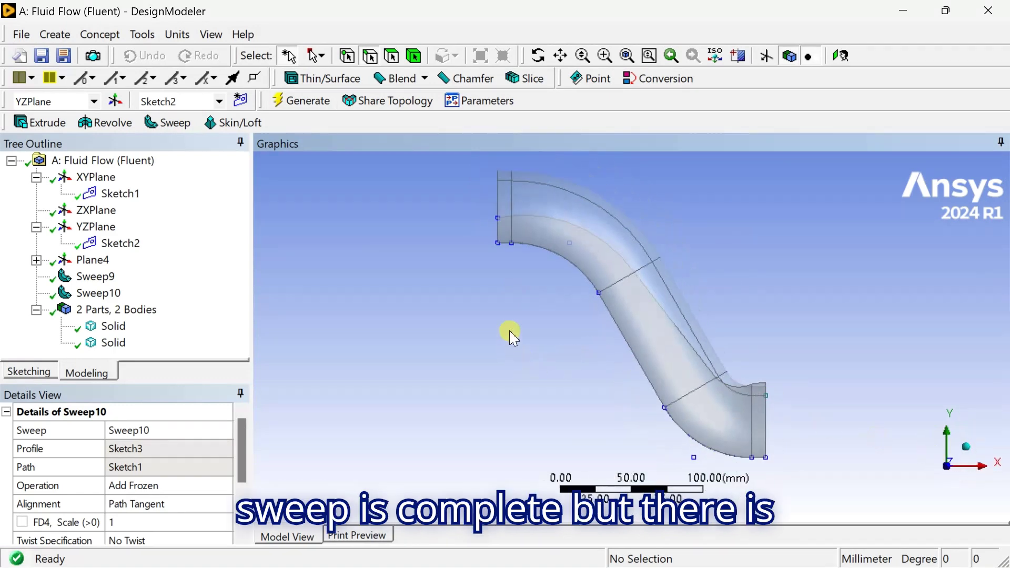
Step: Add a Boolean feature for the two overlapping swept bodies and set its operation to Intersect
middle_click_drag(510, 336, 582, 332)
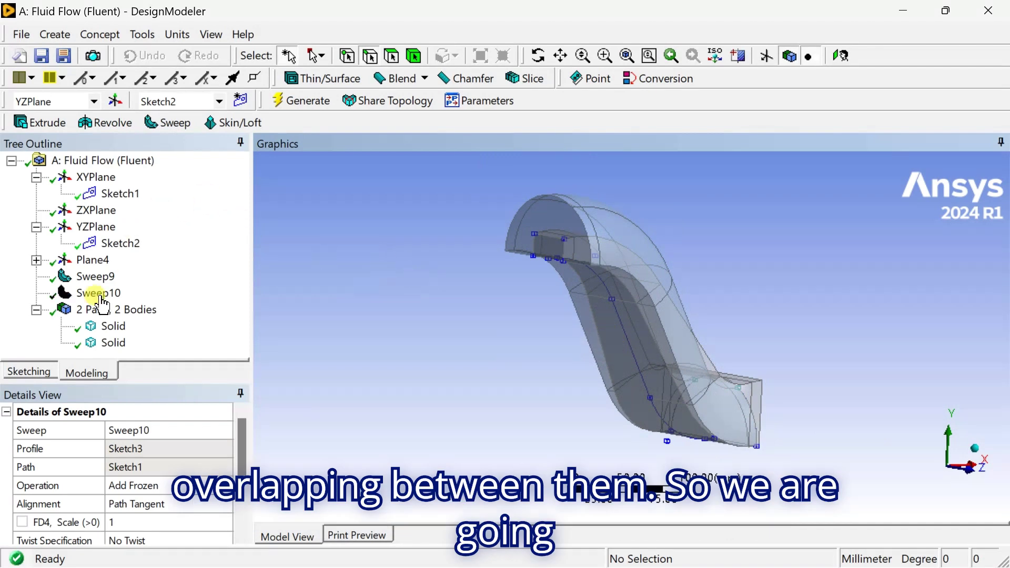
left_click(94, 326)
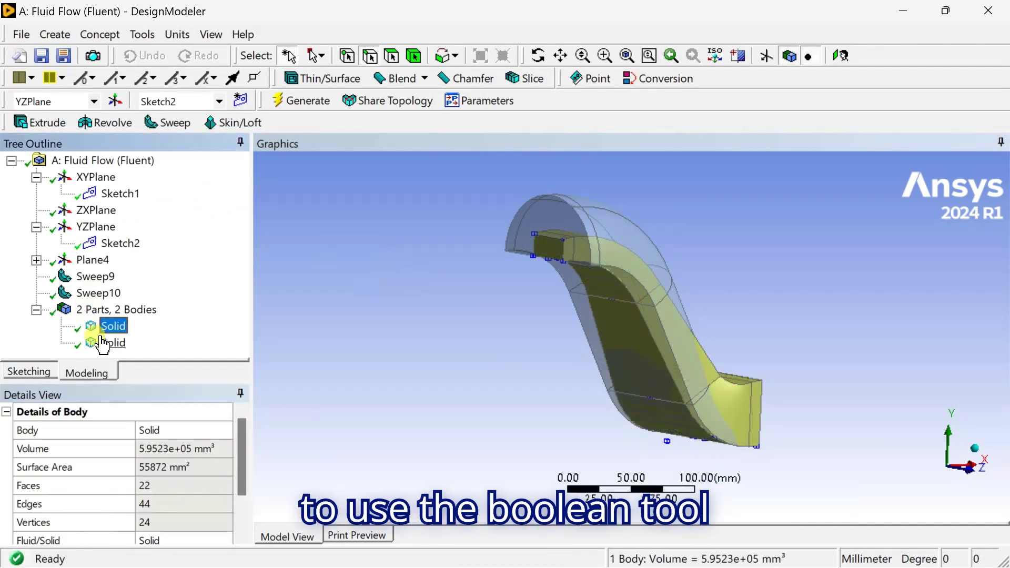
left_click(102, 342)
mouse_move(370, 313)
middle_mouse_down()
mouse_move(448, 342)
mouse_move(355, 340)
mouse_move(372, 352)
mouse_move(340, 353)
middle_mouse_up()
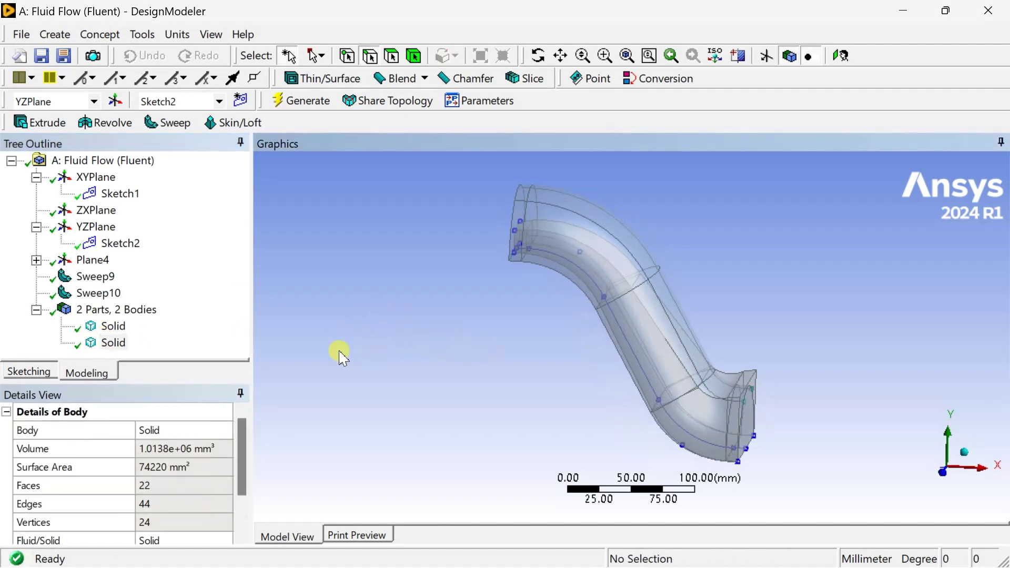
left_click(74, 39)
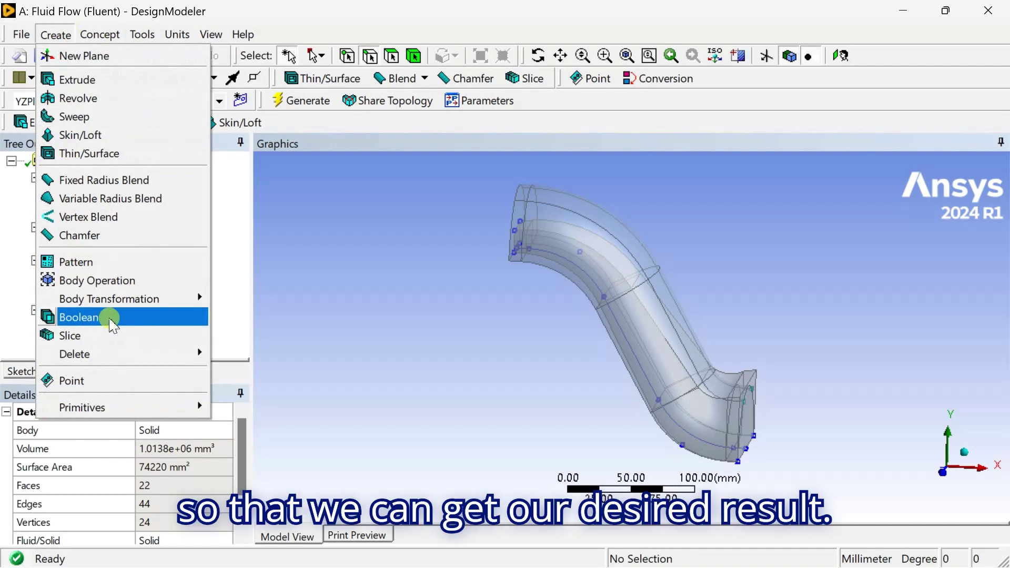
left_click(105, 318)
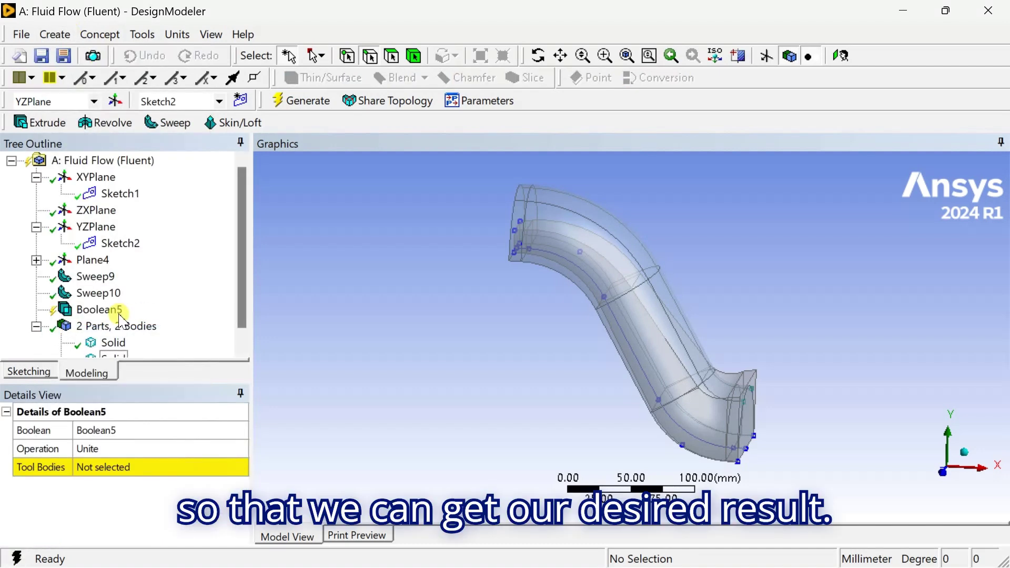
left_click(215, 450)
left_click(240, 451)
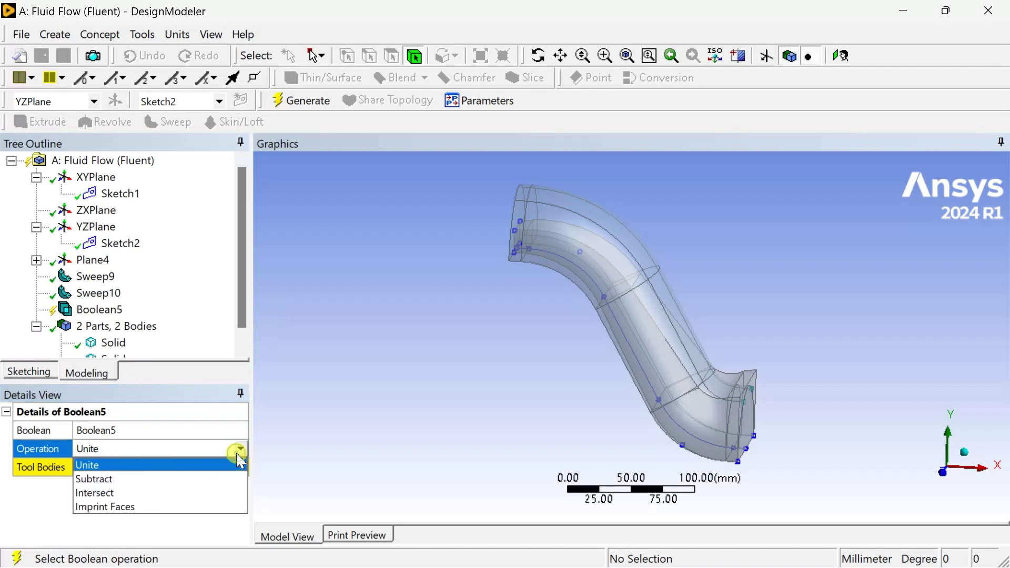
left_click(181, 493)
Step: Assign both swept solids as the tool bodies of the Intersect Boolean
left_click(200, 469)
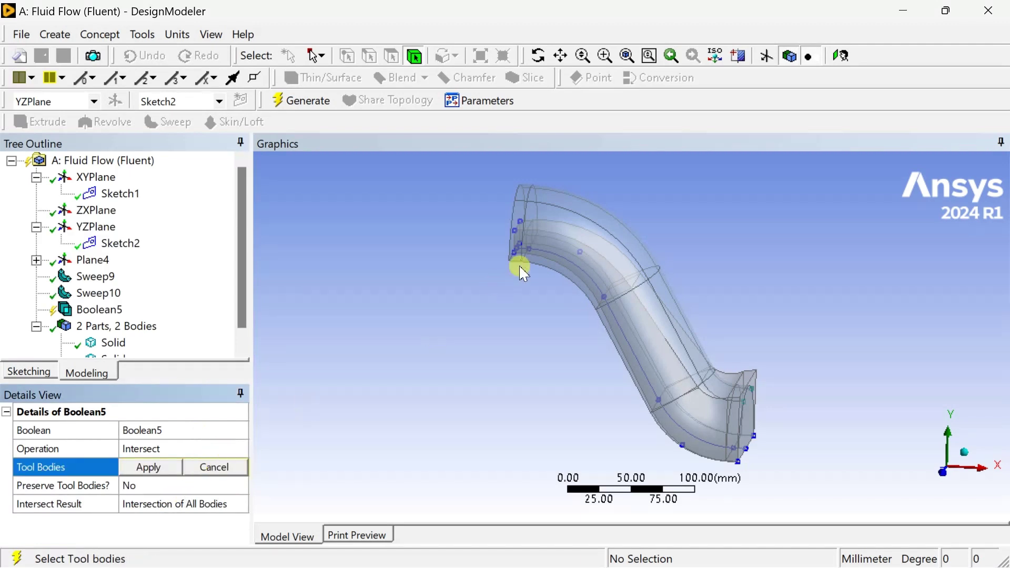
scroll(113, 337, "down", 1)
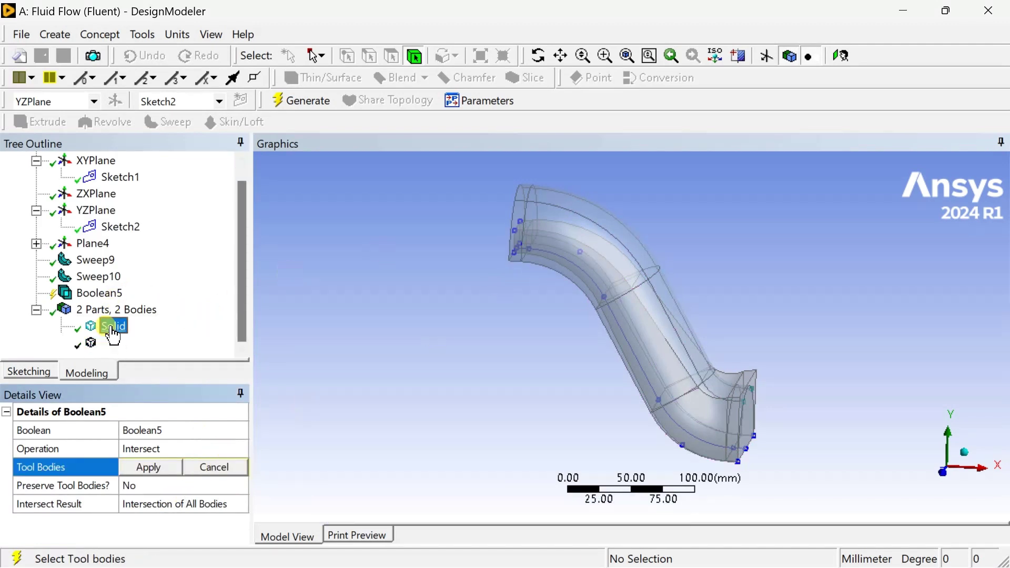
left_click(112, 329)
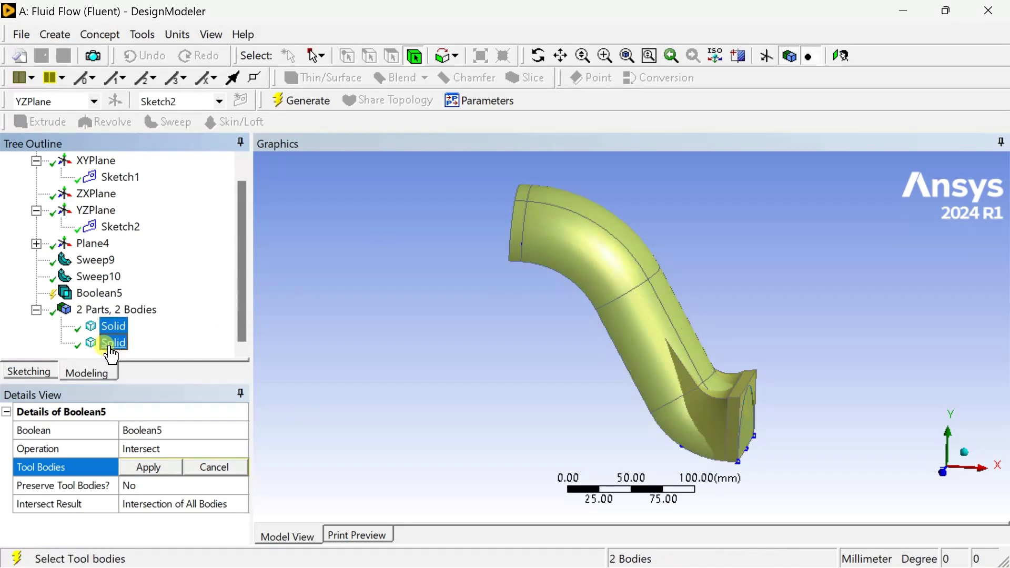
left_click(158, 469)
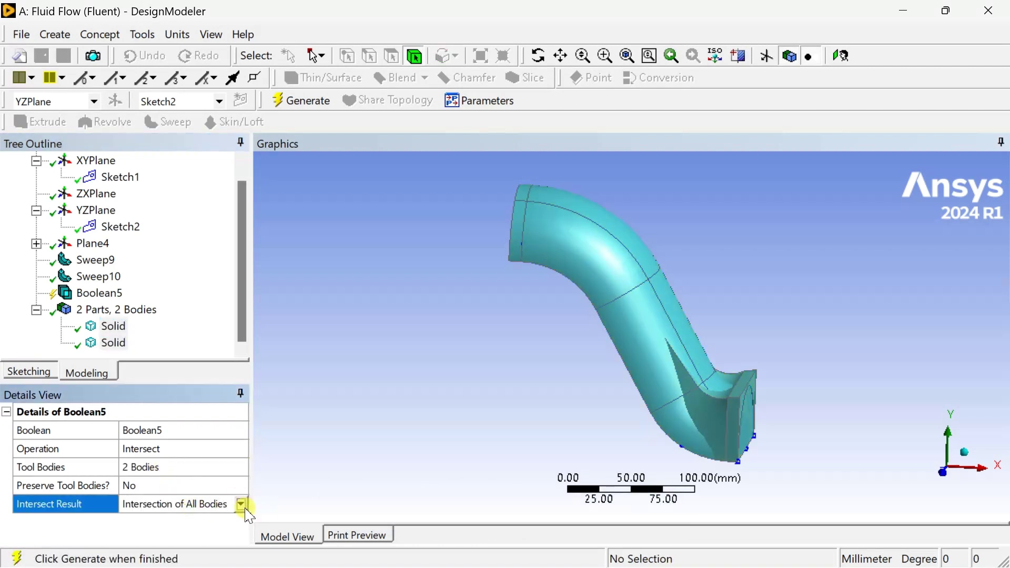
Step: Set the Boolean's intersect result to Union of All Intersections and generate it
left_click(242, 505)
left_click(165, 535)
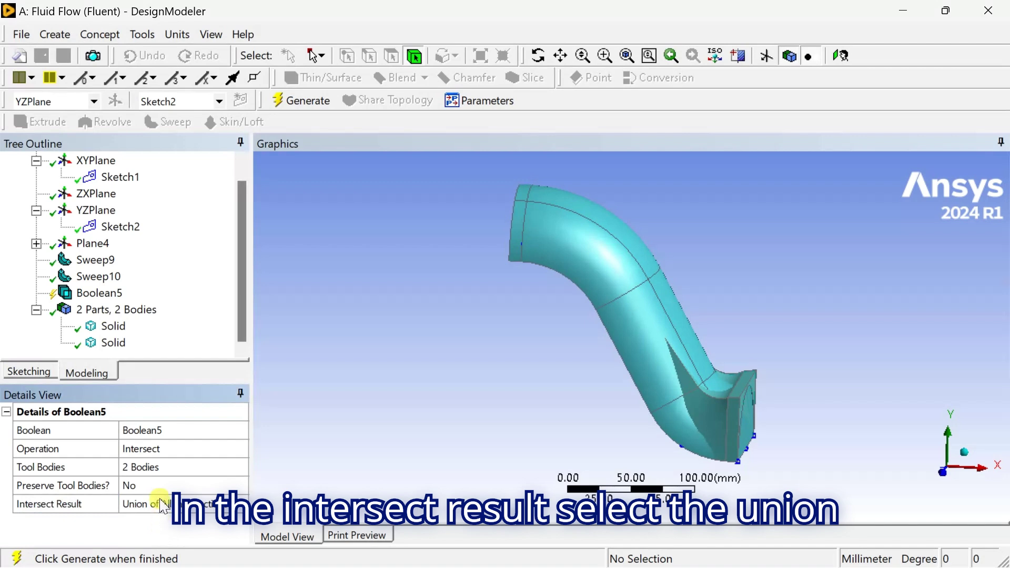
left_click(308, 102)
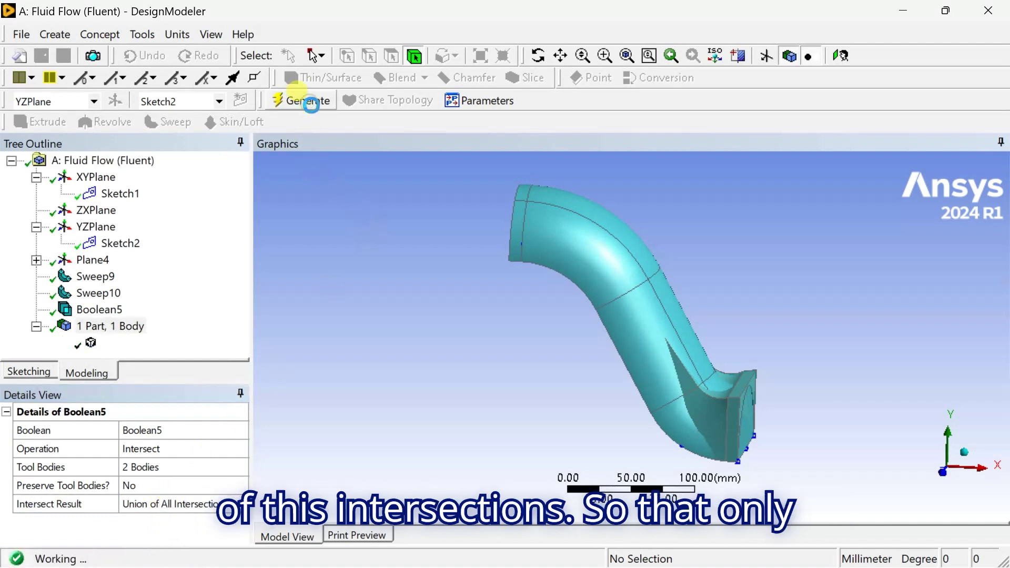
Step: Examine the intersected body from several angles, including its rectangular inlet, semicircular outlet and side profile
middle_click_drag(519, 317, 598, 316)
scroll(510, 294, "up", 5)
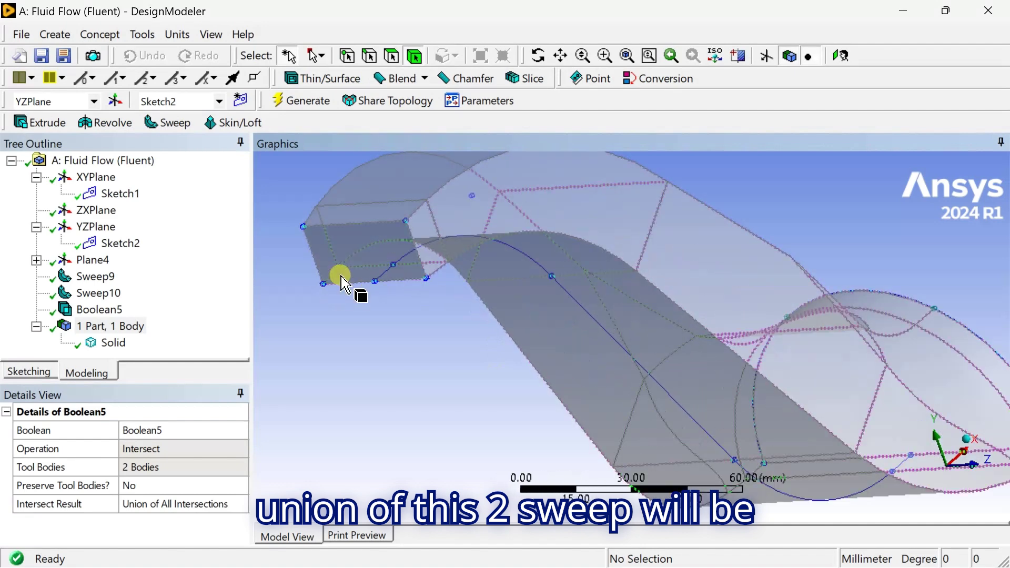
scroll(379, 266, "down", 2)
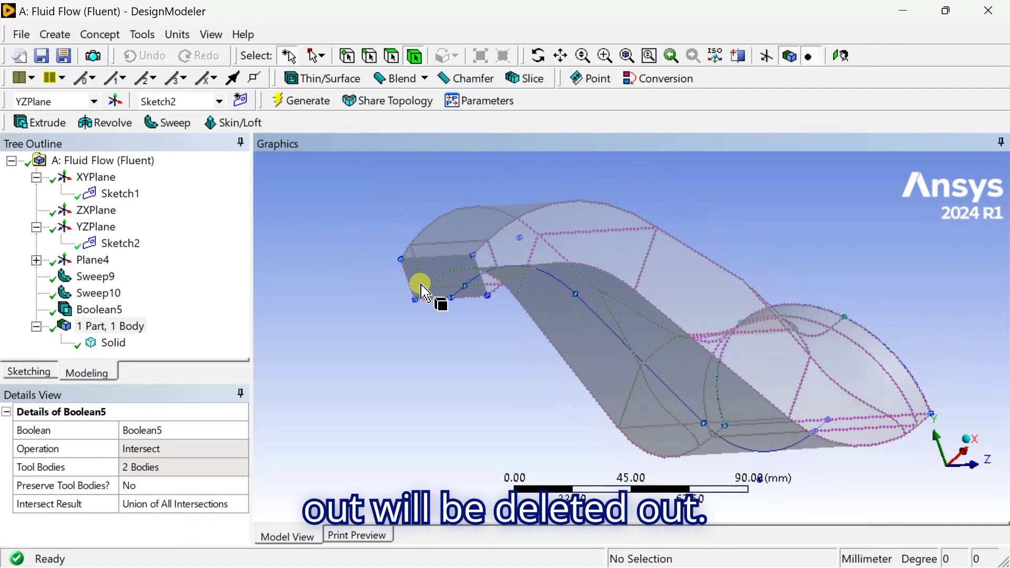
middle_click_drag(767, 429, 562, 447)
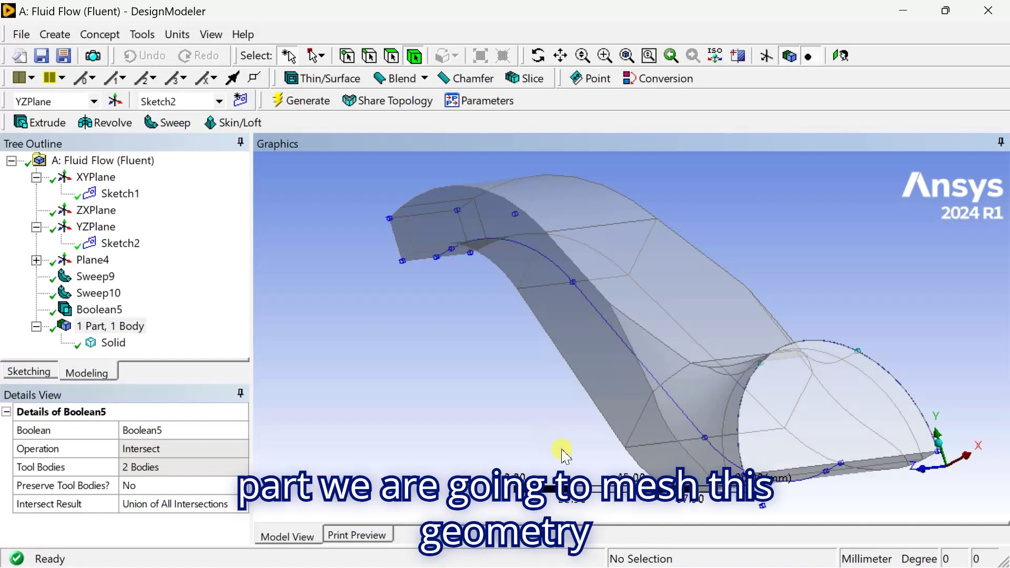
middle_click_drag(526, 429, 635, 352)
left_click(636, 351)
middle_click_drag(656, 401, 960, 489)
scroll(857, 410, "up", 4)
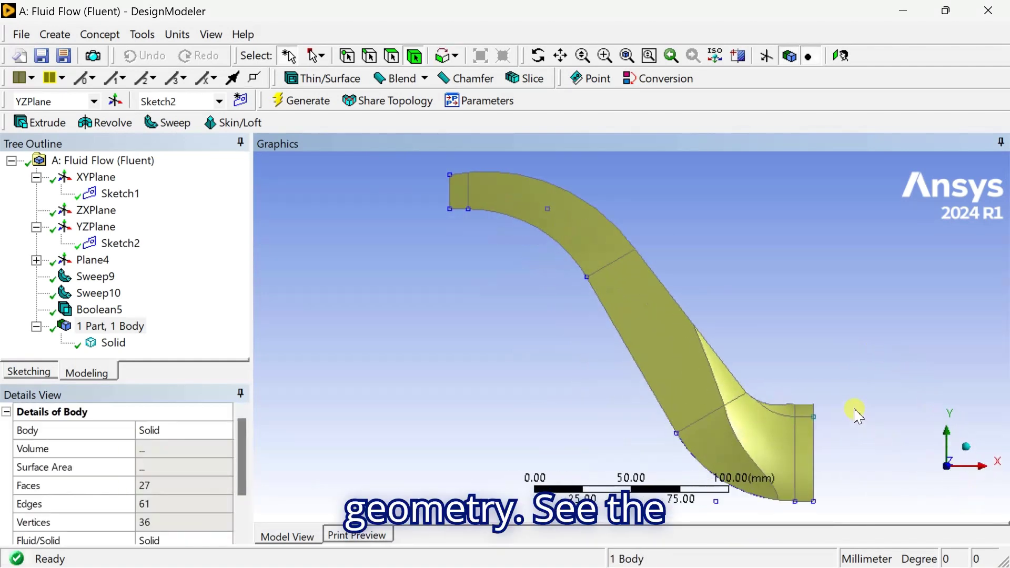
scroll(659, 401, "down", 2)
middle_click_drag(658, 402, 760, 421)
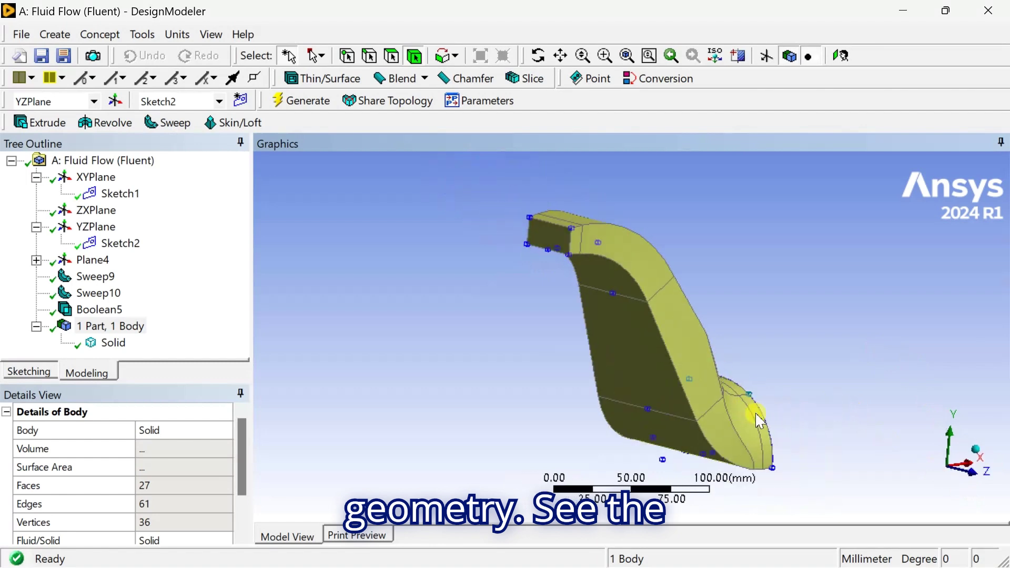
left_click(813, 377)
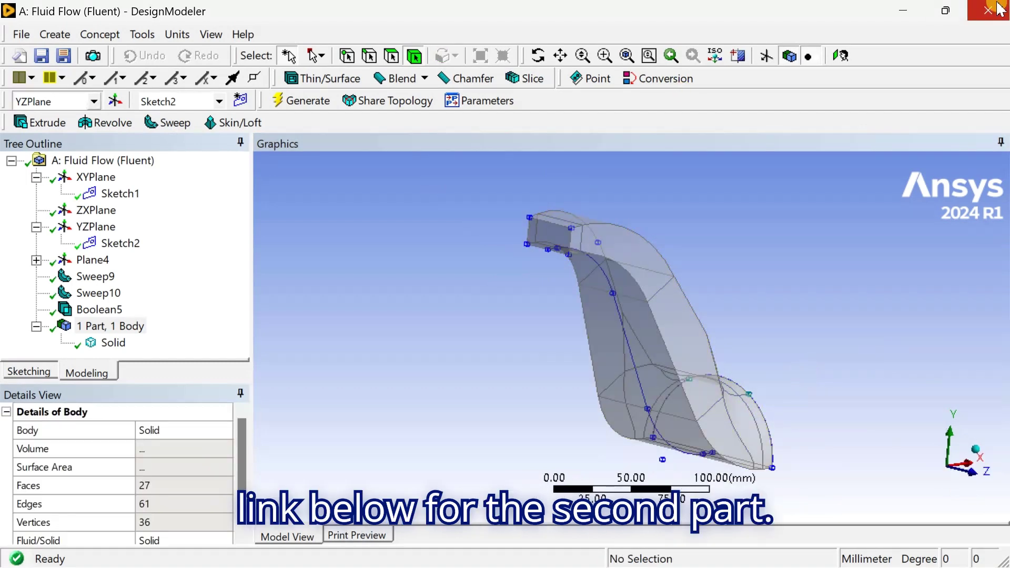